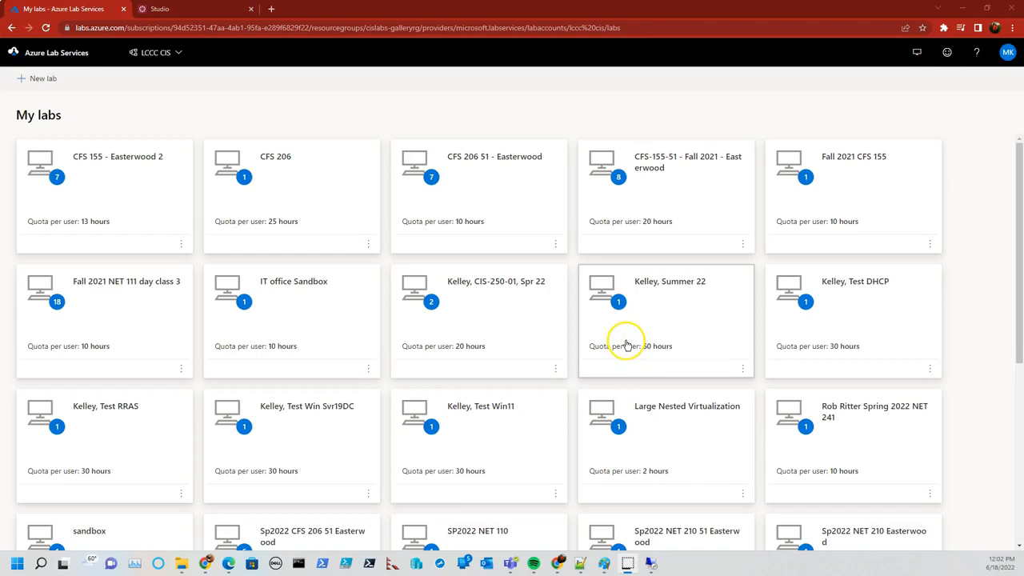
Switch to the remote server session, review Server Manager's post-deployment notifications, and minimize Server Manager
{"action": "left_click", "coordinate": [650, 563]}
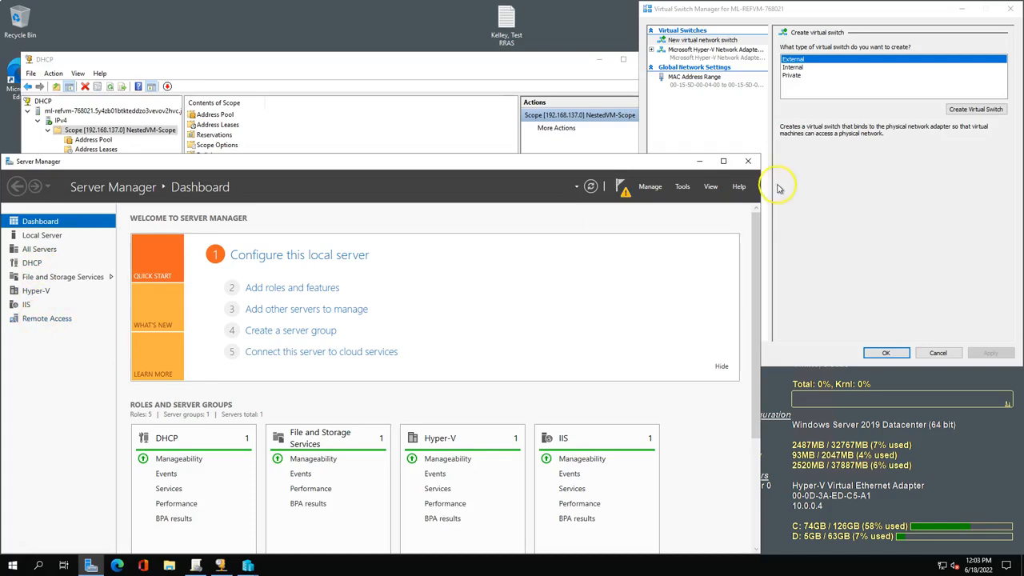
{"action": "left_click", "coordinate": [625, 189]}
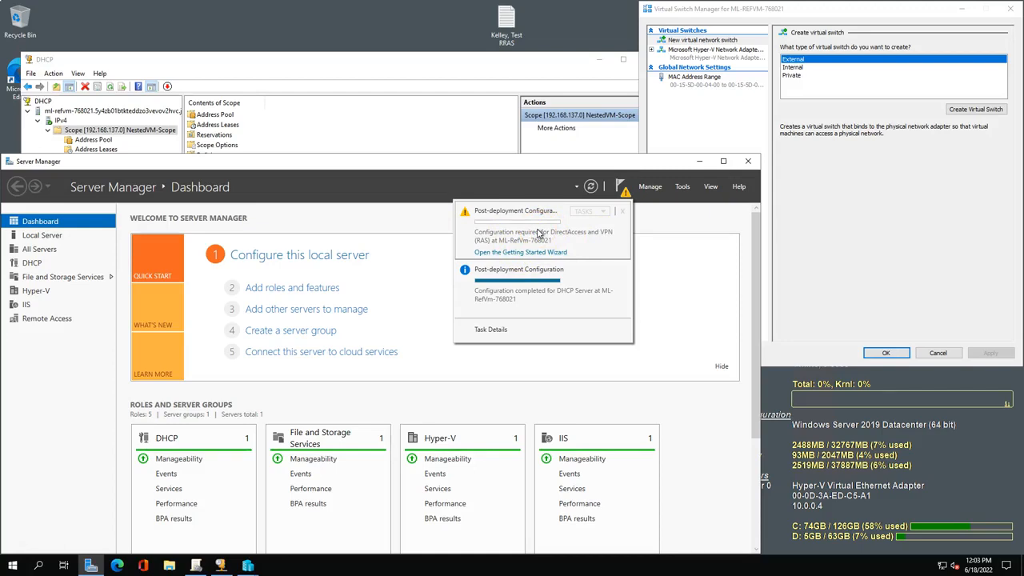
{"action": "left_click", "coordinate": [694, 164]}
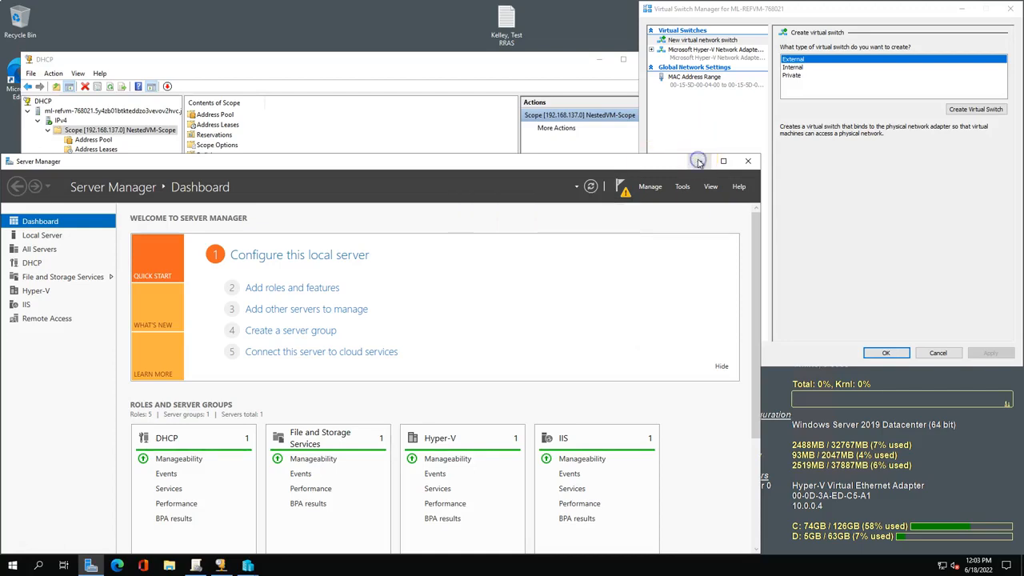
{"action": "left_click", "coordinate": [699, 161]}
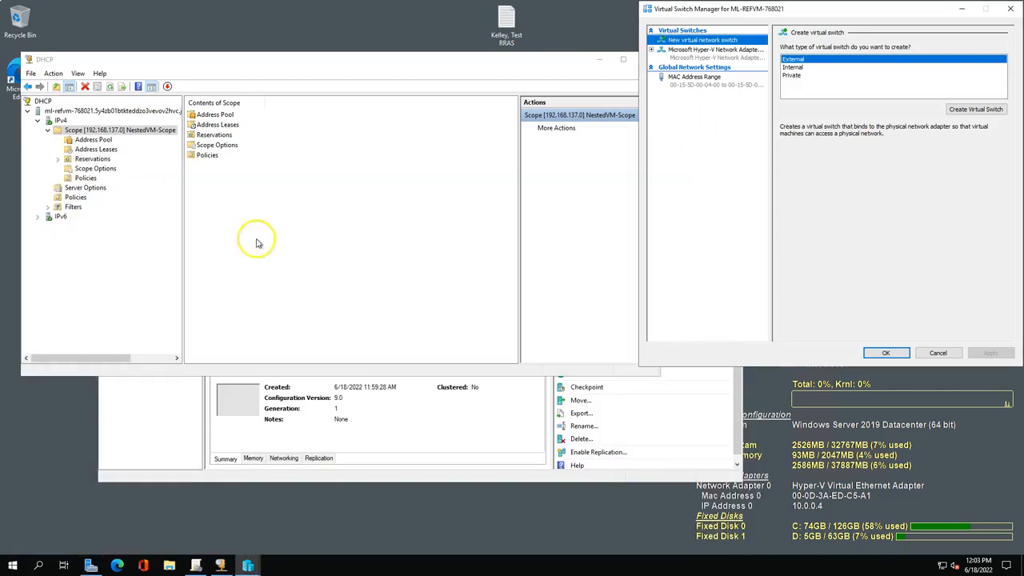
{"action": "left_click", "coordinate": [46, 58]}
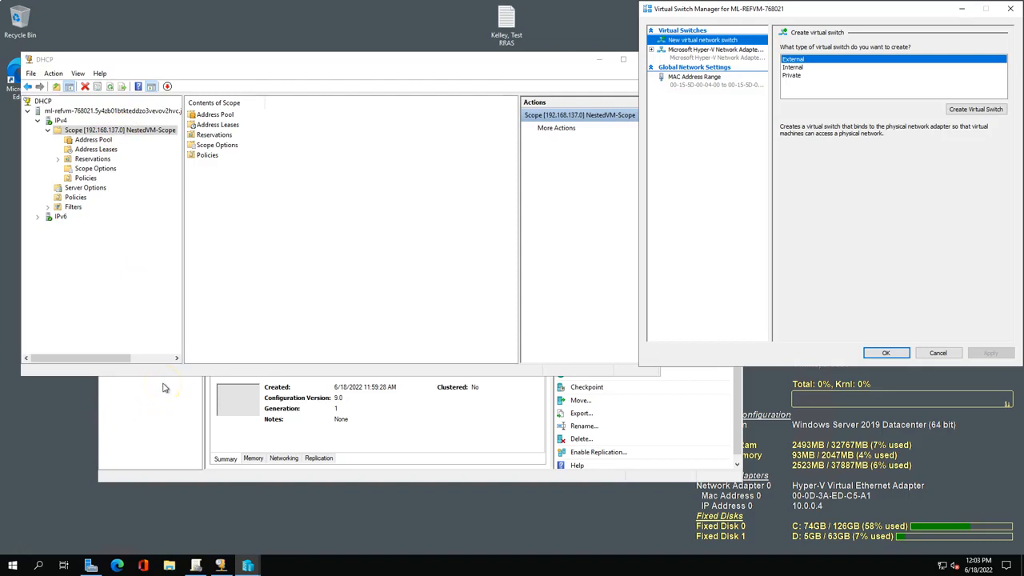
Open Control Panel in large icons view, go to Network and Sharing Center, and minimize it
{"action": "key", "text": "super+r"}
{"action": "type", "text": "contro"}
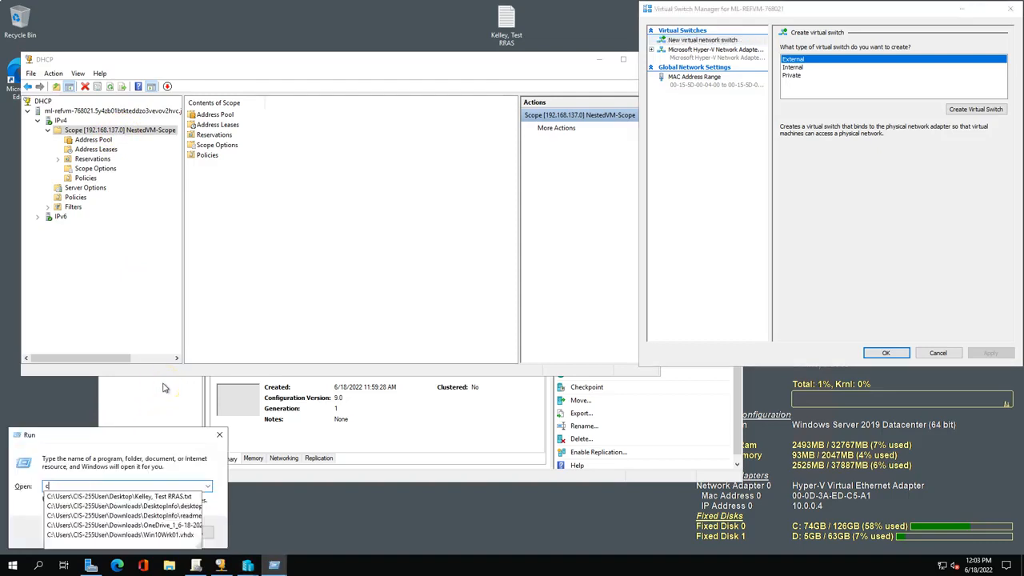
{"action": "key", "text": "Return"}
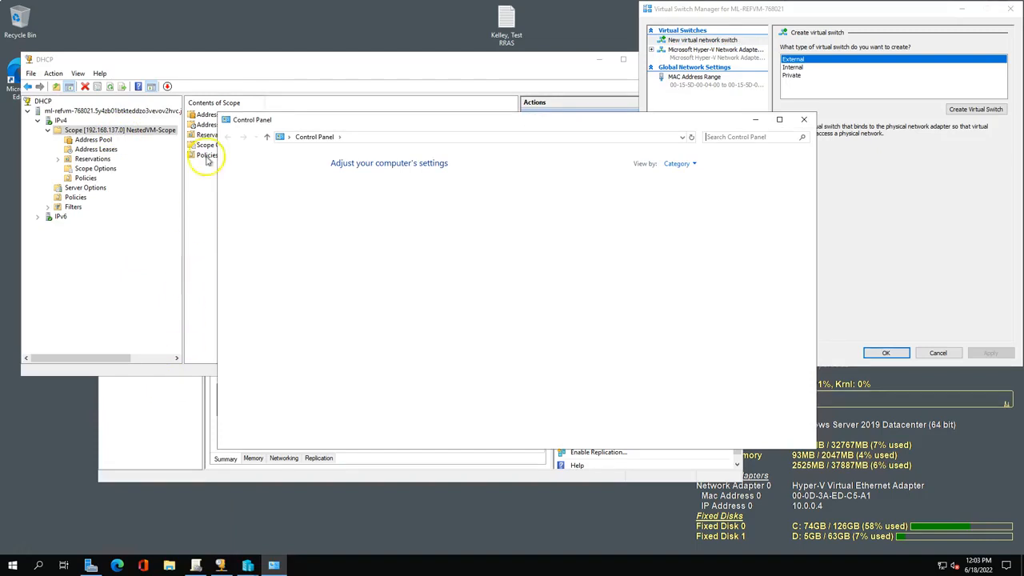
{"action": "left_click", "coordinate": [682, 164]}
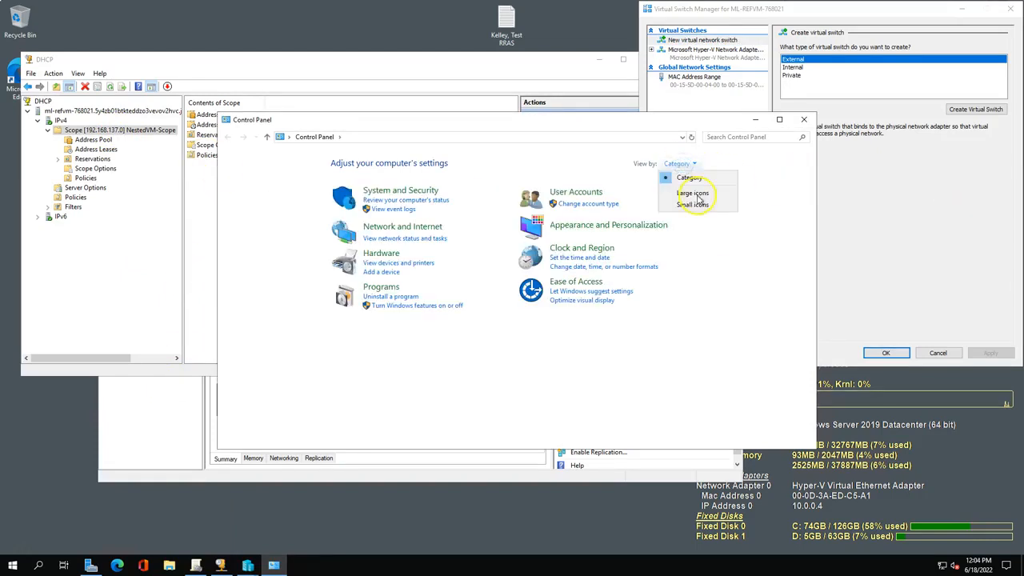
{"action": "left_click", "coordinate": [689, 193]}
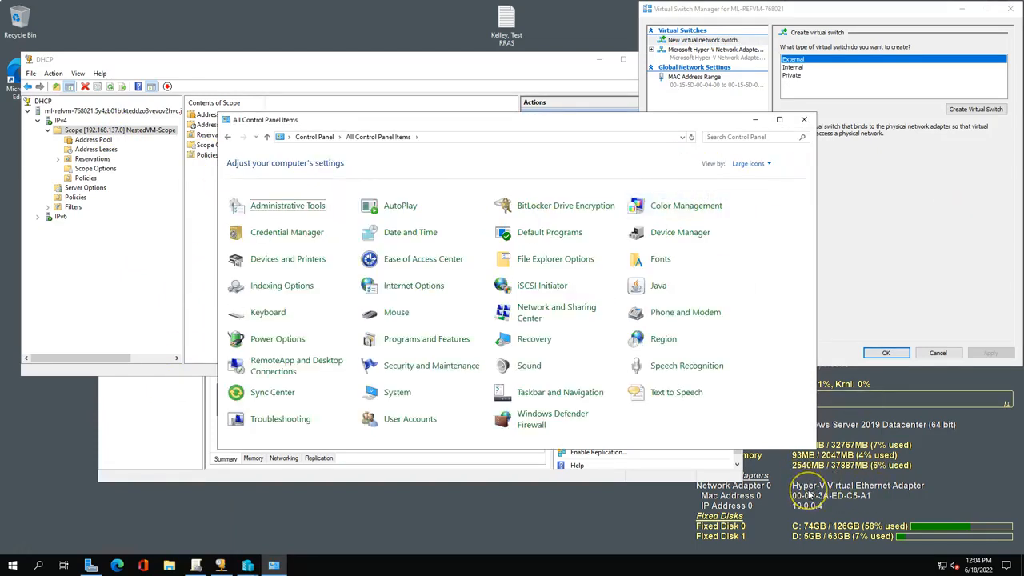
{"action": "left_click", "coordinate": [545, 311]}
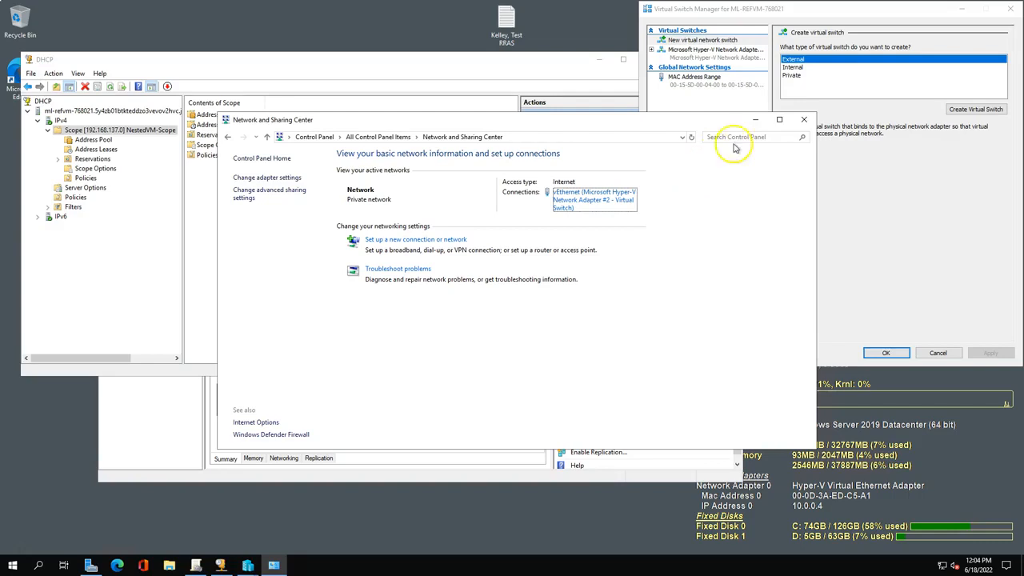
{"action": "left_click", "coordinate": [755, 120]}
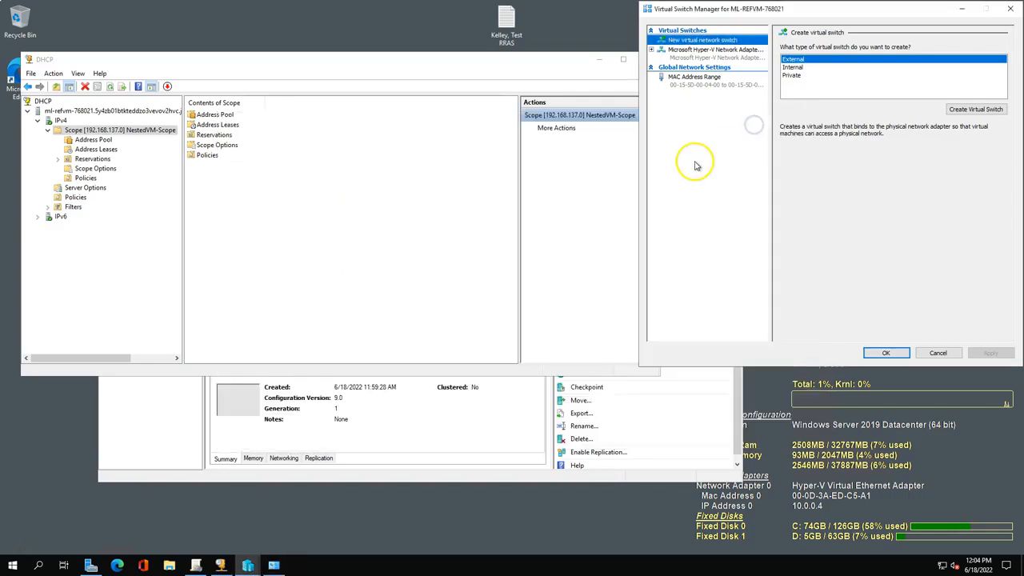
Review the DHCP NestedVM-Scope's address range, lease duration, DNS settings and scope options without changing them
{"action": "left_click", "coordinate": [456, 63]}
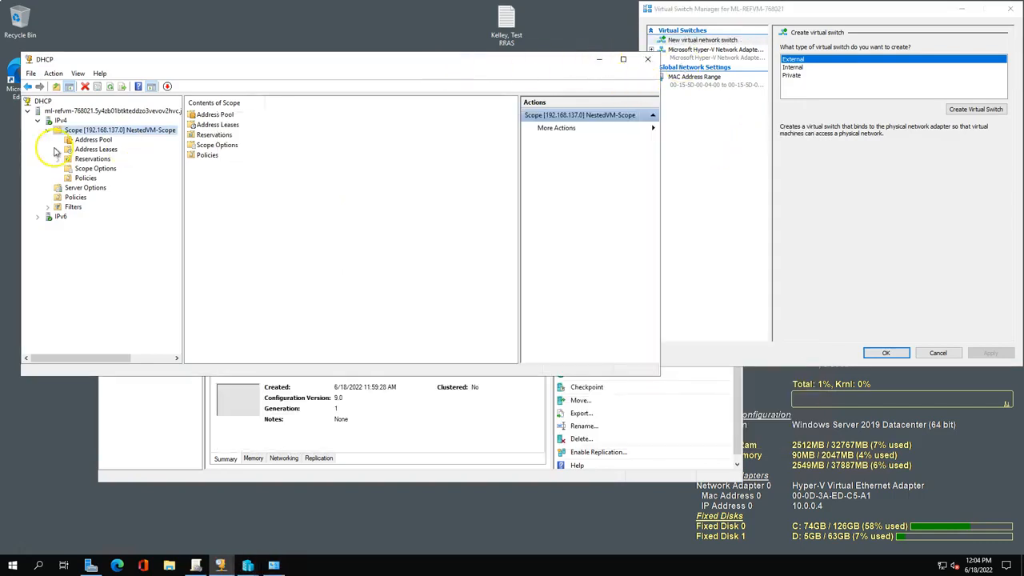
{"action": "right_click", "coordinate": [94, 130]}
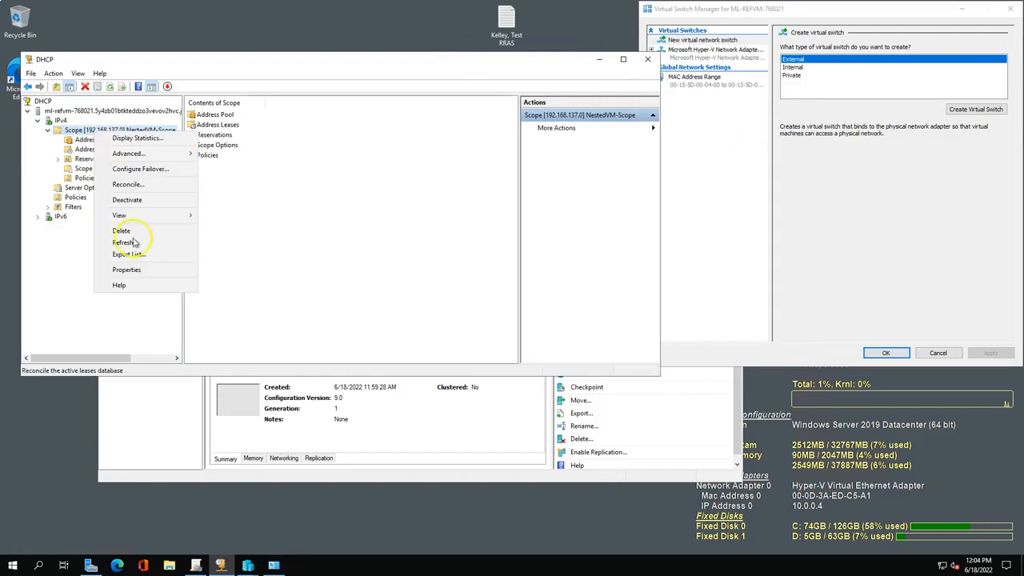
{"action": "left_click", "coordinate": [136, 269]}
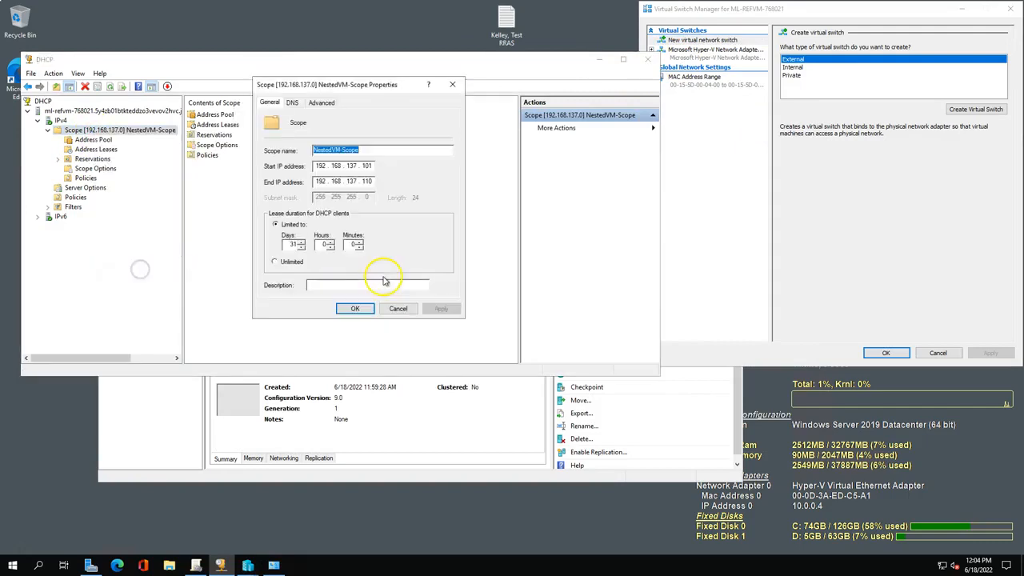
{"action": "left_click", "coordinate": [372, 166]}
{"action": "double_click", "coordinate": [373, 183]}
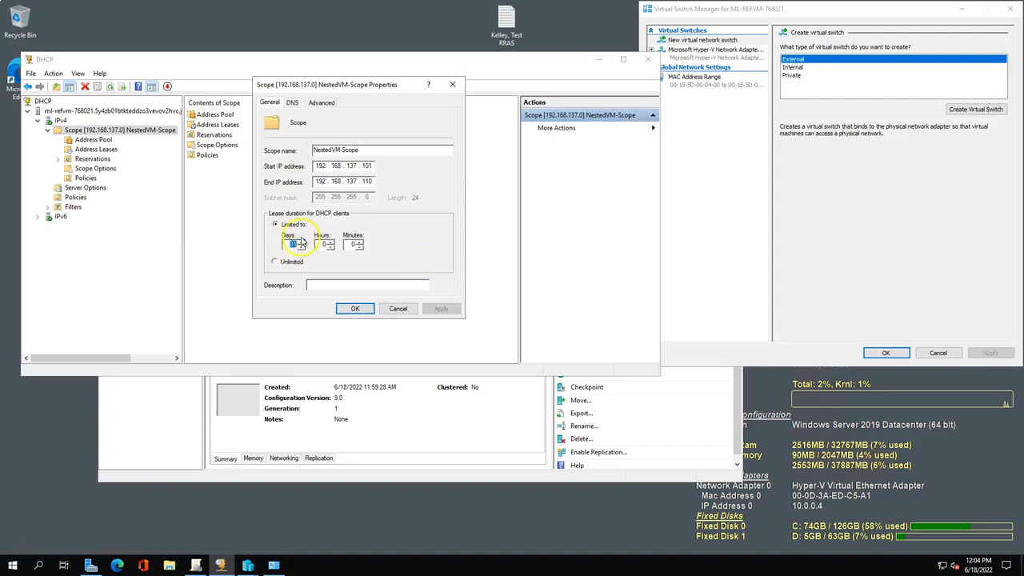
{"action": "left_click", "coordinate": [293, 104]}
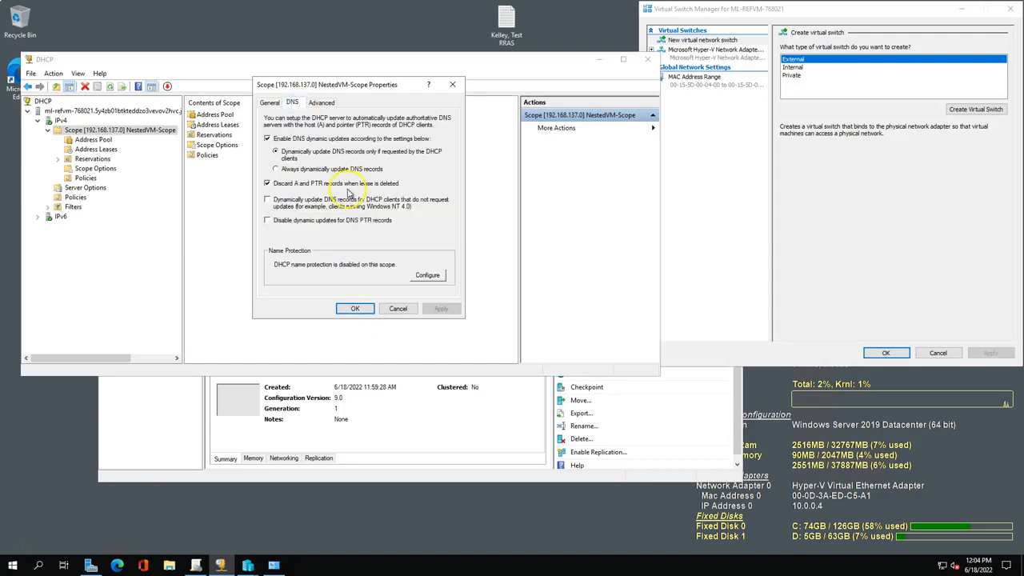
{"action": "left_click", "coordinate": [397, 309]}
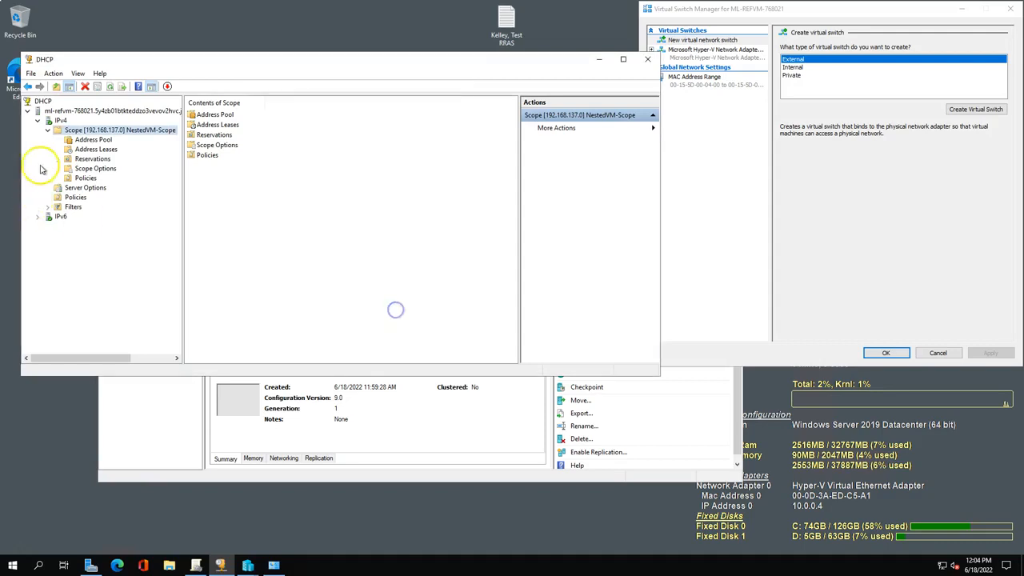
{"action": "left_click", "coordinate": [96, 168]}
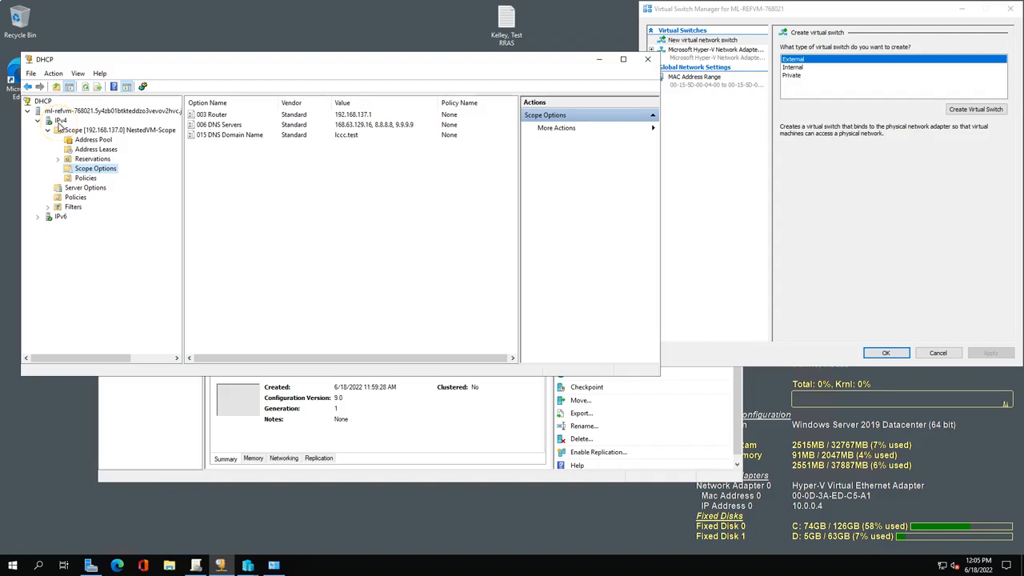
{"action": "left_click", "coordinate": [599, 64]}
Create an internal Hyper-V virtual switch named InternalNAT
{"action": "left_click", "coordinate": [796, 67]}
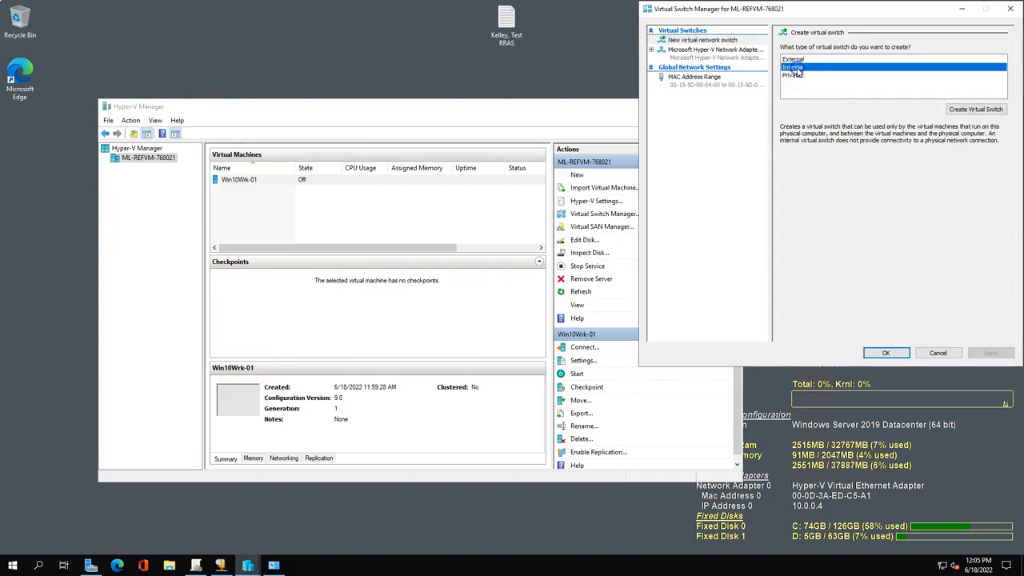
{"action": "left_click", "coordinate": [982, 109]}
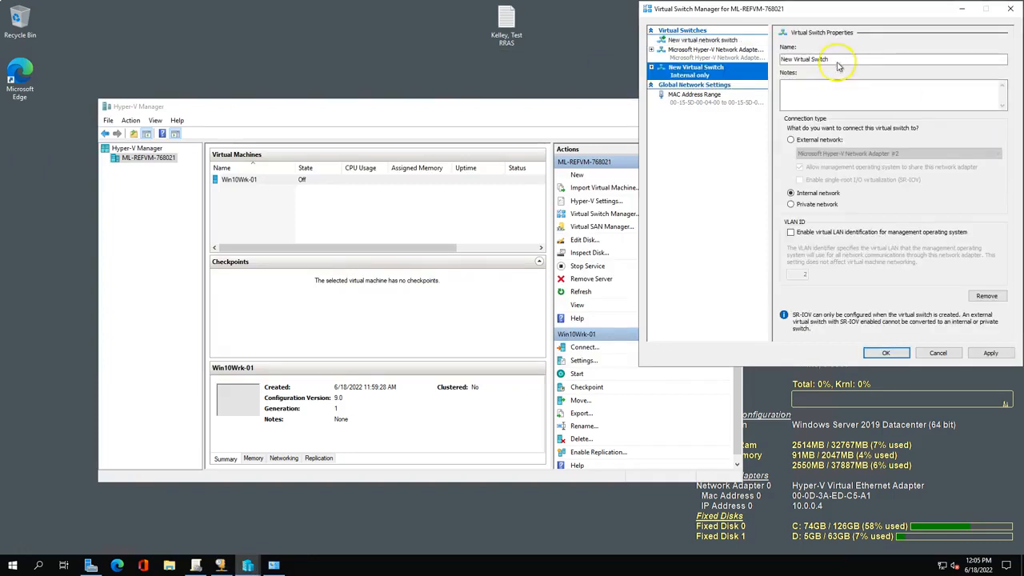
{"action": "left_click_drag", "start_coordinate": [842, 61], "coordinate": [511, 63]}
{"action": "type", "text": "InternalNAT"}
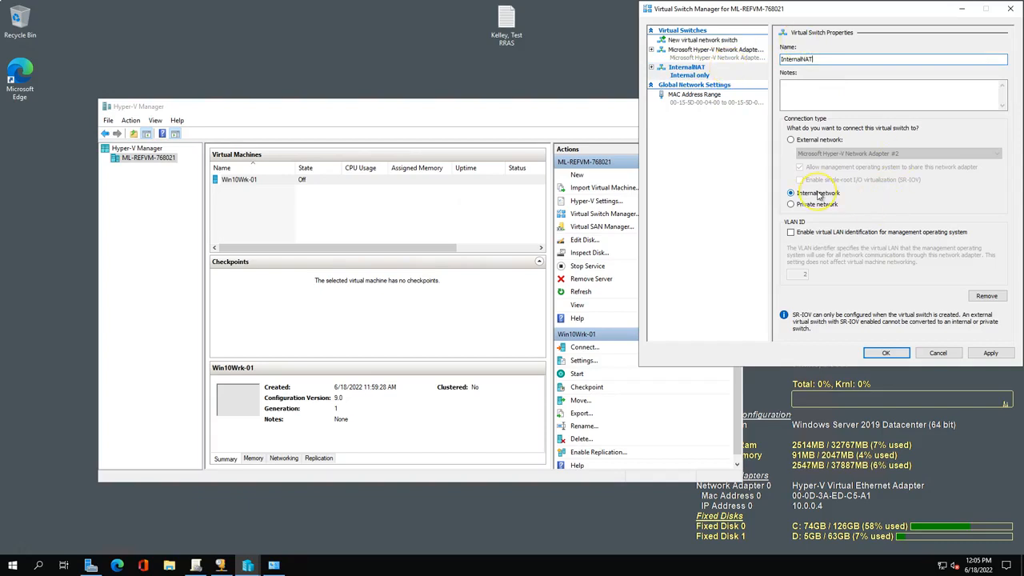
{"action": "left_click", "coordinate": [882, 353]}
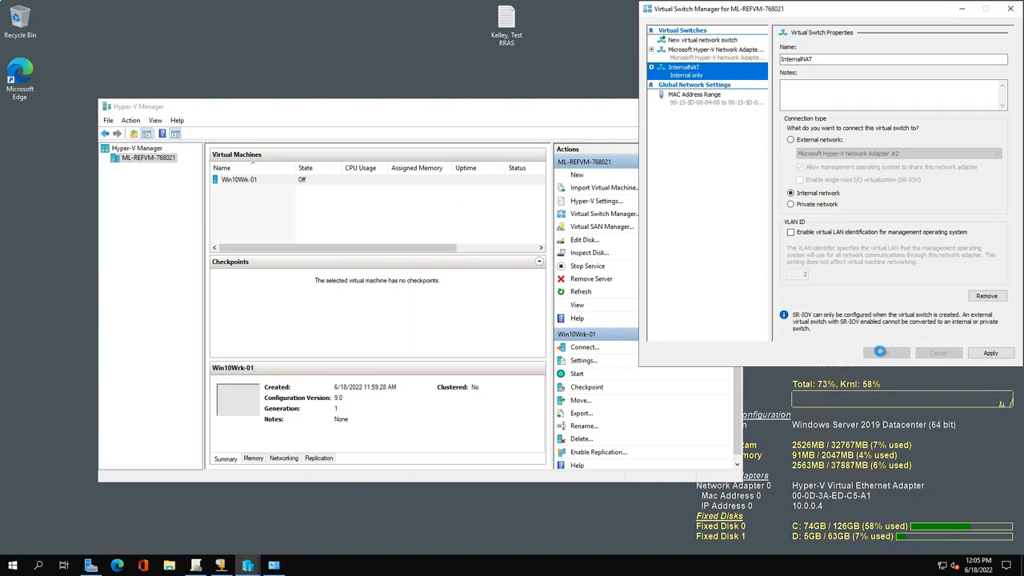
In the Win10Wrk-01 virtual machine's settings, enable dynamic memory and set the maximum RAM to 4096 MB
{"action": "left_click", "coordinate": [230, 181]}
{"action": "right_click", "coordinate": [230, 181]}
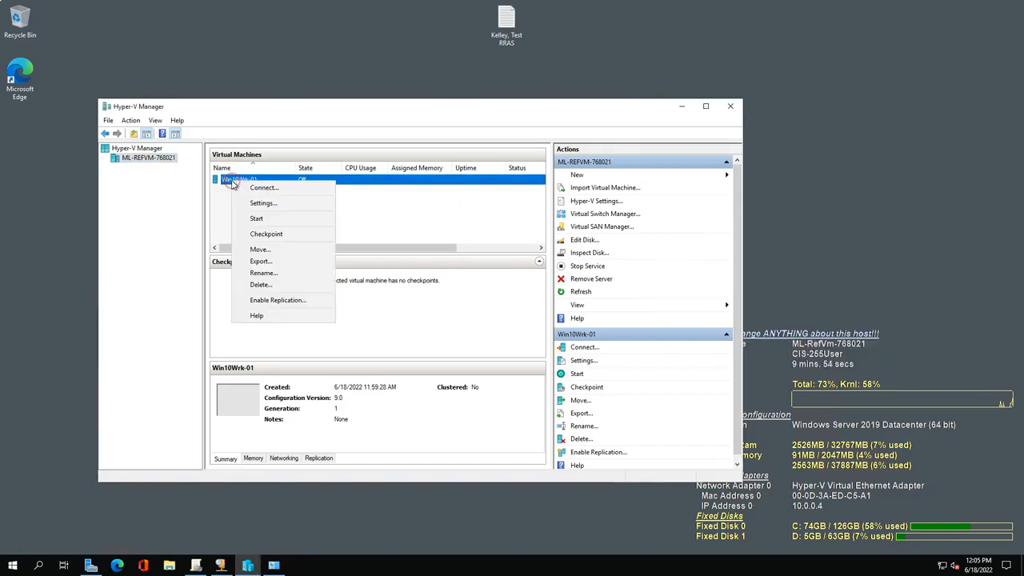
{"action": "left_click", "coordinate": [263, 202]}
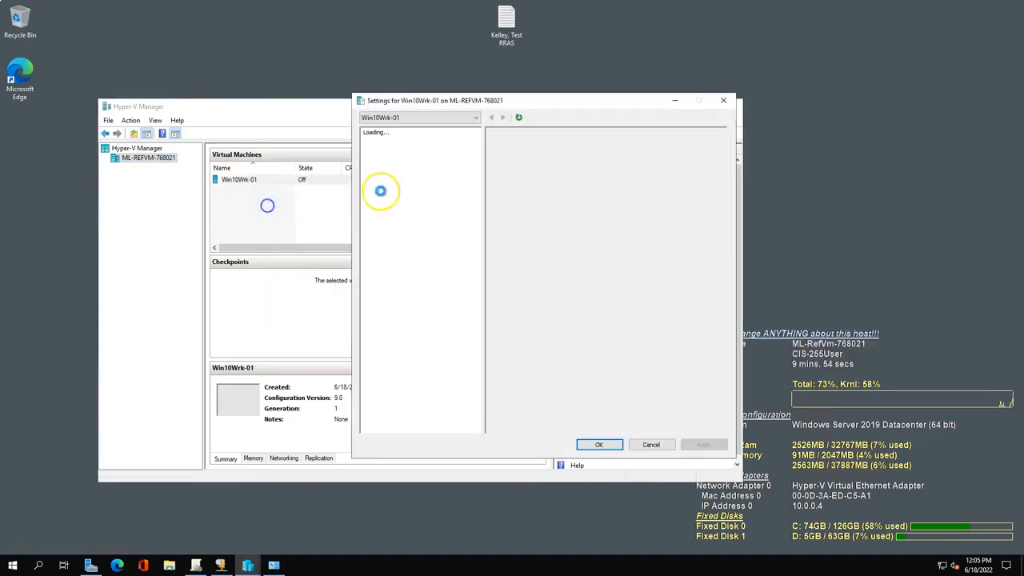
{"action": "left_click", "coordinate": [391, 189]}
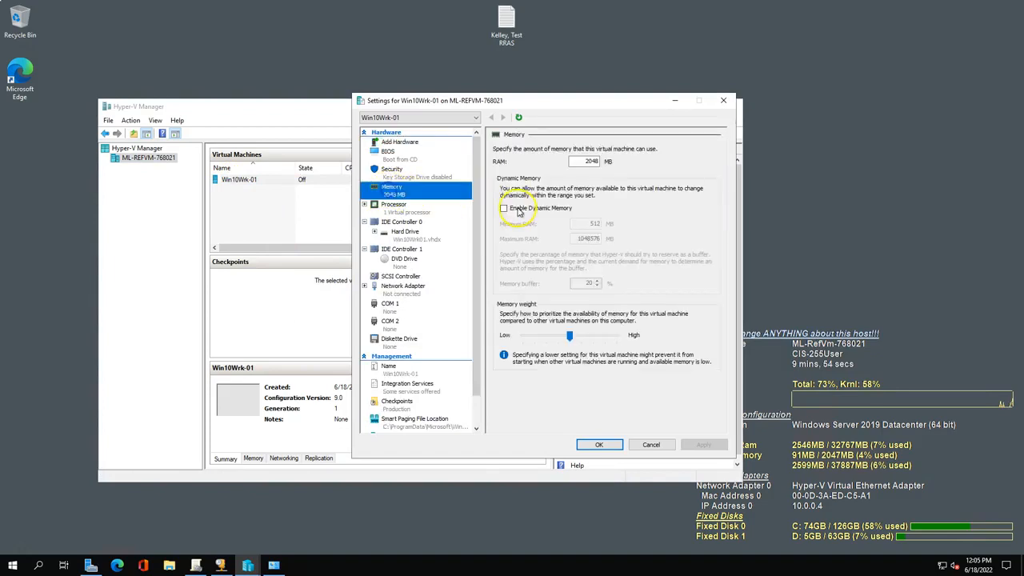
{"action": "left_click", "coordinate": [504, 210]}
{"action": "double_click", "coordinate": [588, 238]}
{"action": "type", "text": "4096"}
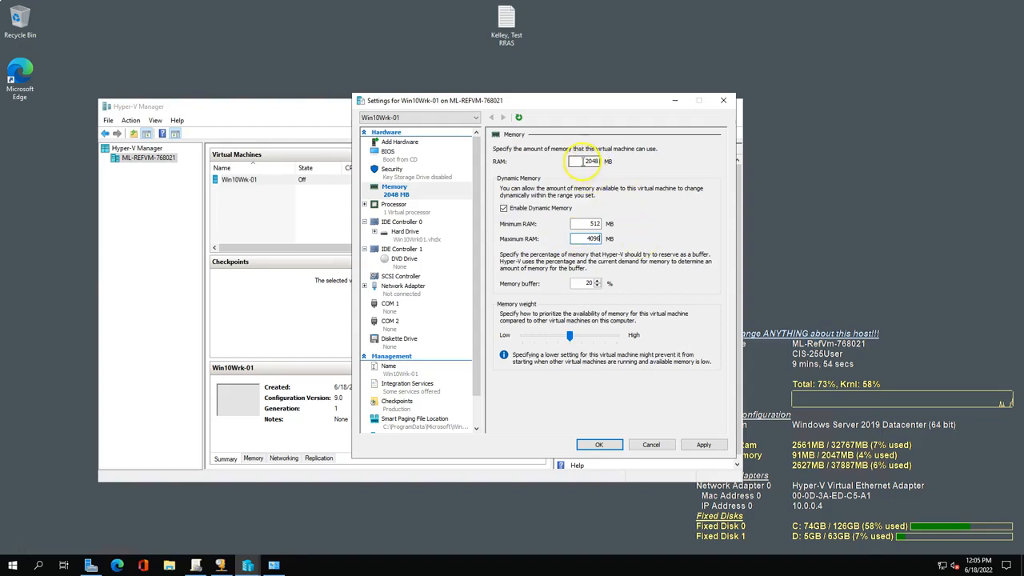
Set the number of virtual processors for Win10Wrk-01 to 4
{"action": "left_click", "coordinate": [408, 208]}
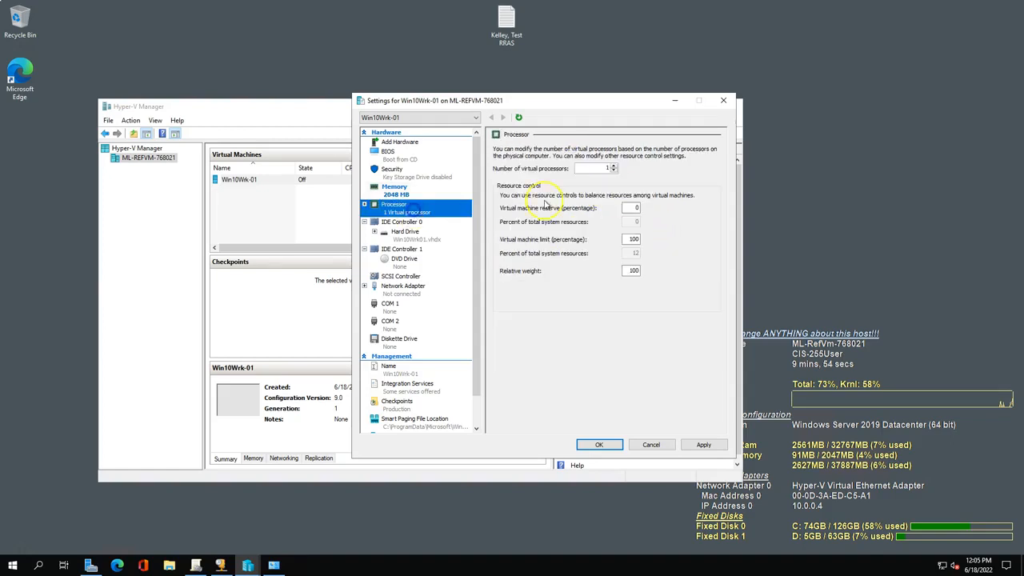
{"action": "left_click", "coordinate": [613, 168]}
{"action": "type", "text": "4"}
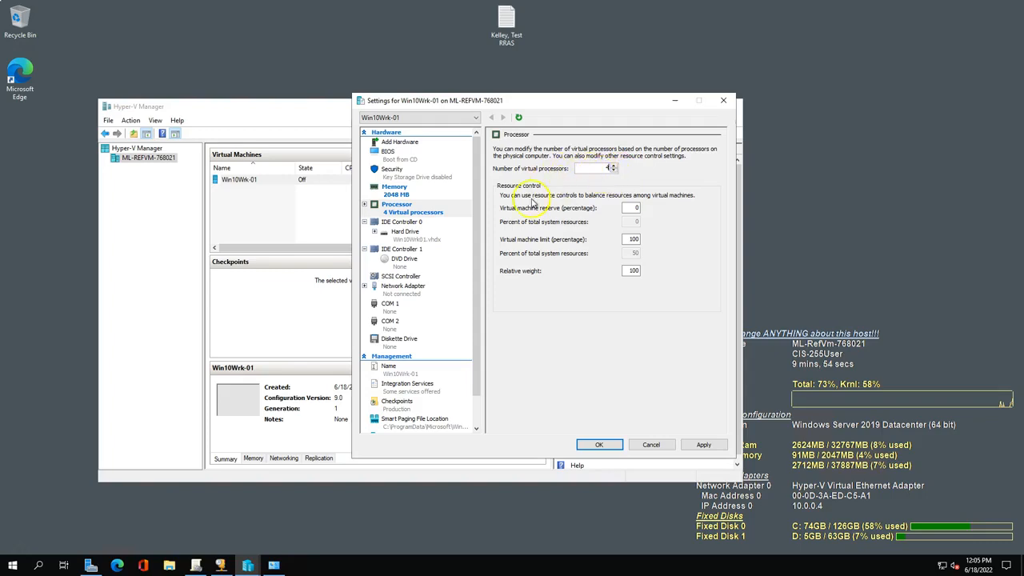
Connect the Win10Wrk-01 network adapter to the InternalNAT virtual switch and save the settings
{"action": "left_click", "coordinate": [396, 286]}
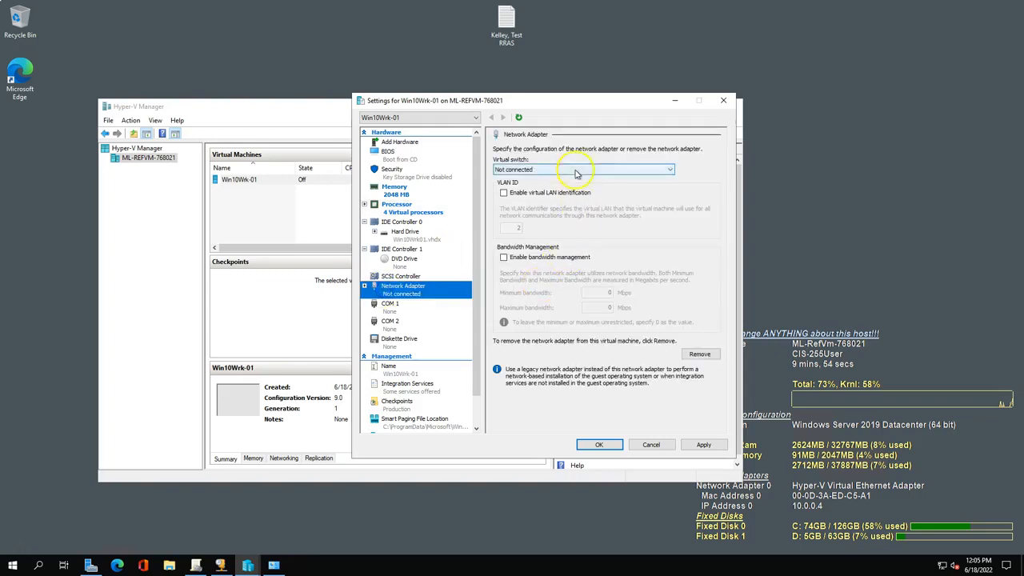
{"action": "left_click", "coordinate": [576, 170]}
{"action": "left_click", "coordinate": [523, 194]}
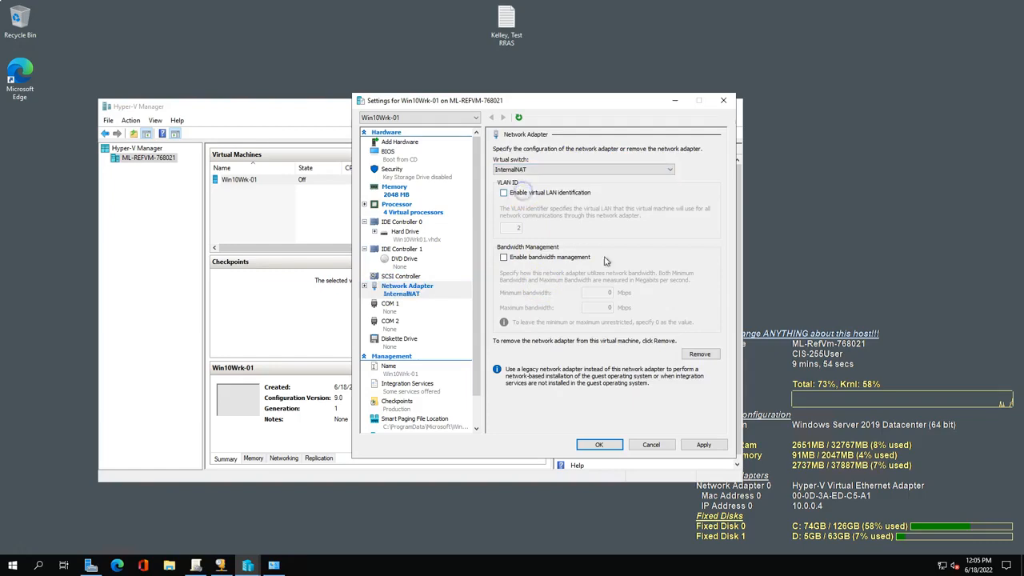
{"action": "left_click", "coordinate": [704, 444]}
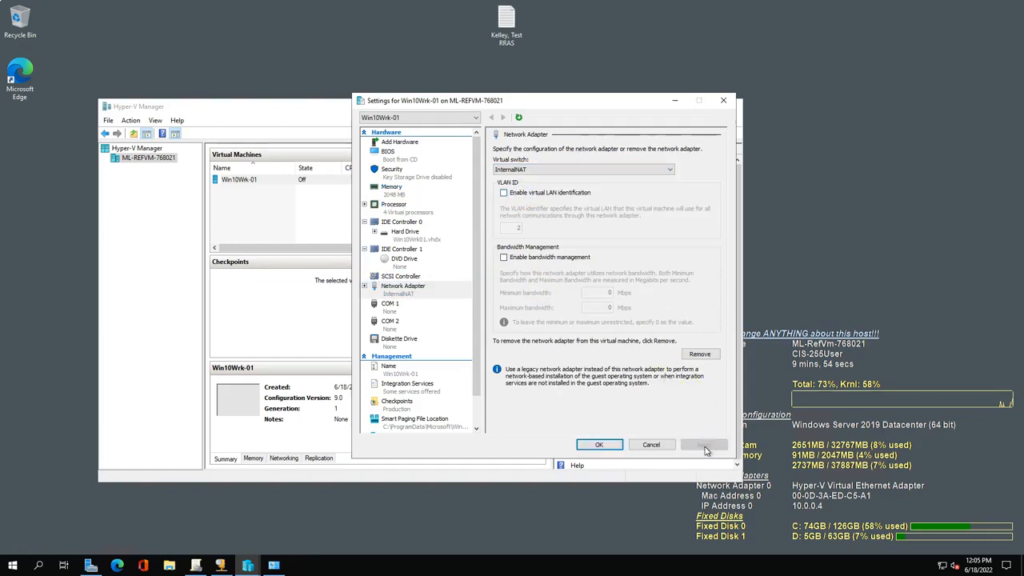
{"action": "left_click", "coordinate": [597, 446]}
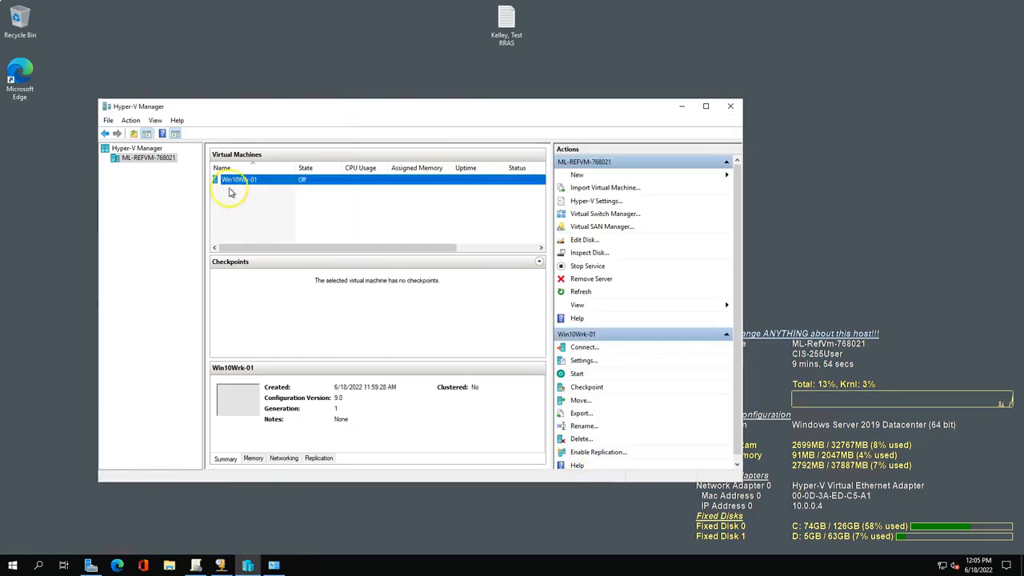
Connect to the Win10Wrk-01 virtual machine and start it
{"action": "right_click", "coordinate": [237, 180]}
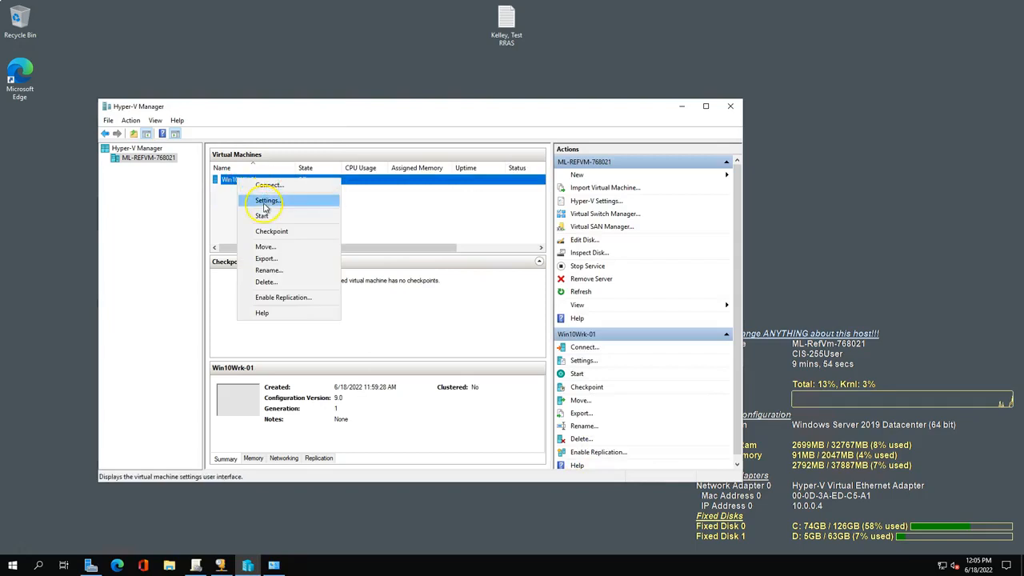
{"action": "left_click", "coordinate": [266, 185]}
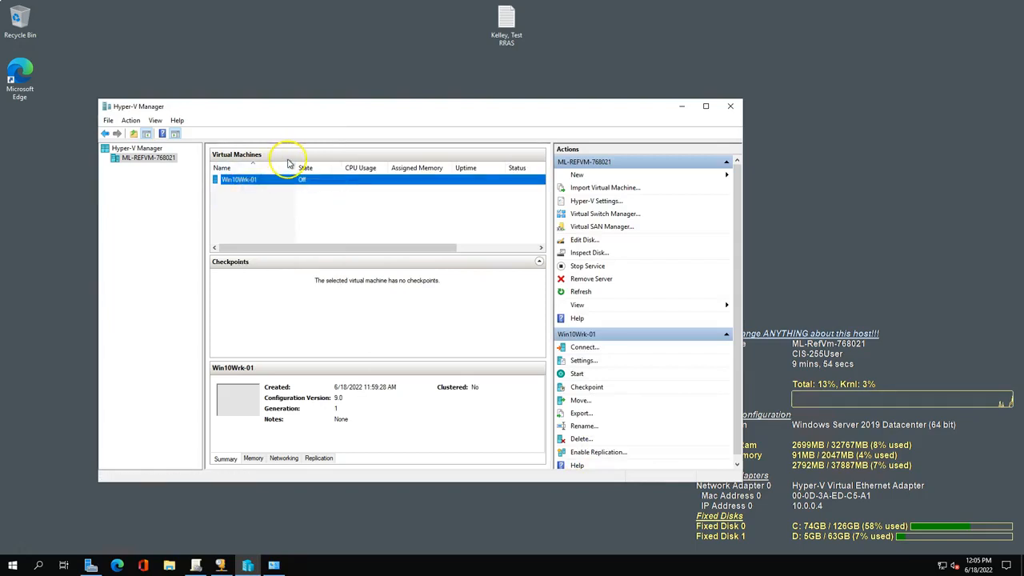
{"action": "left_click", "coordinate": [255, 247]}
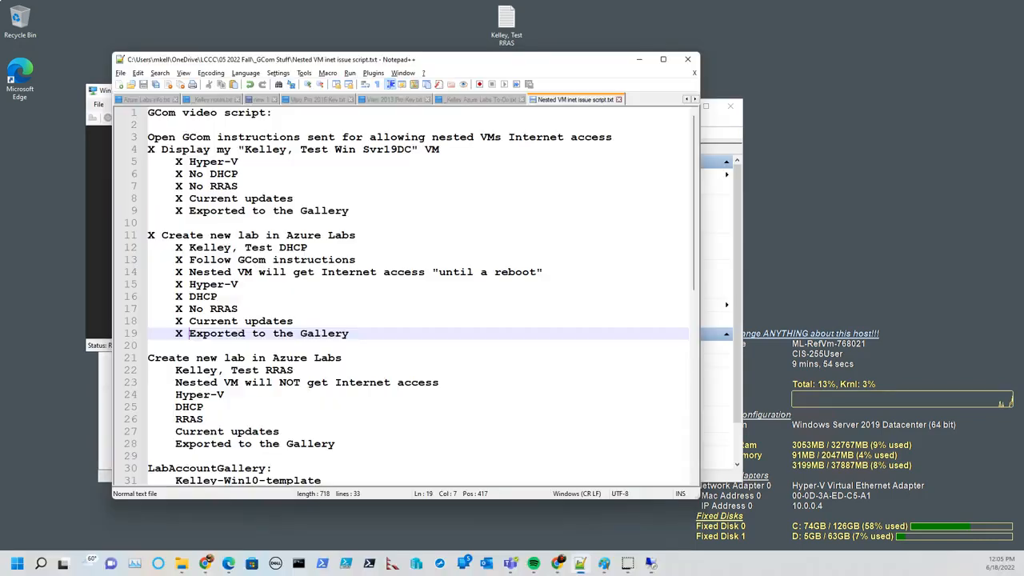
Mark the Hyper-V and DHCP items under the Kelley, Test RRAS lab with an X in the script notes
{"action": "scroll", "coordinate": [226, 400], "scroll_direction": "down", "scroll_amount": 2}
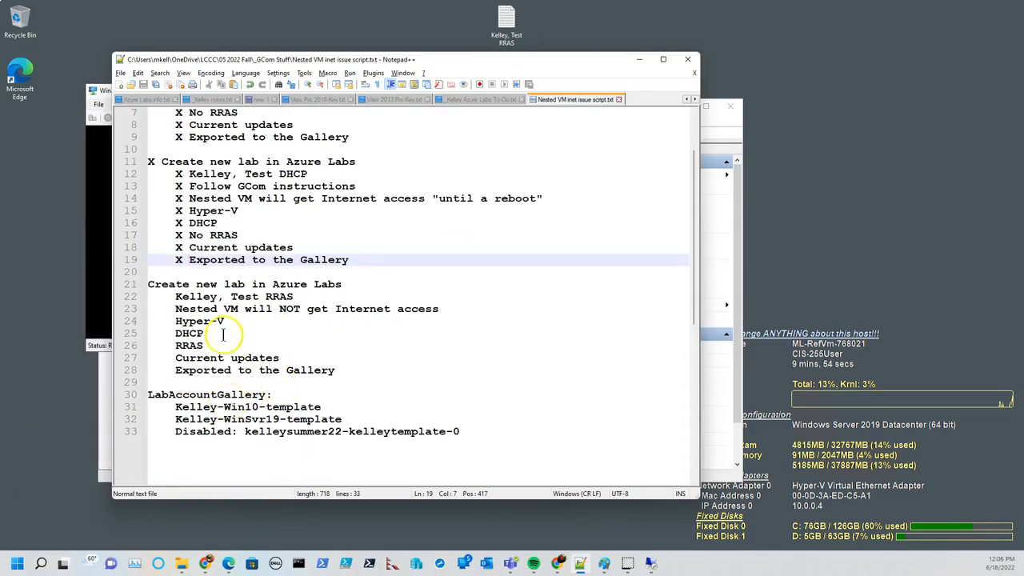
{"action": "left_click_drag", "start_coordinate": [175, 310], "coordinate": [445, 310]}
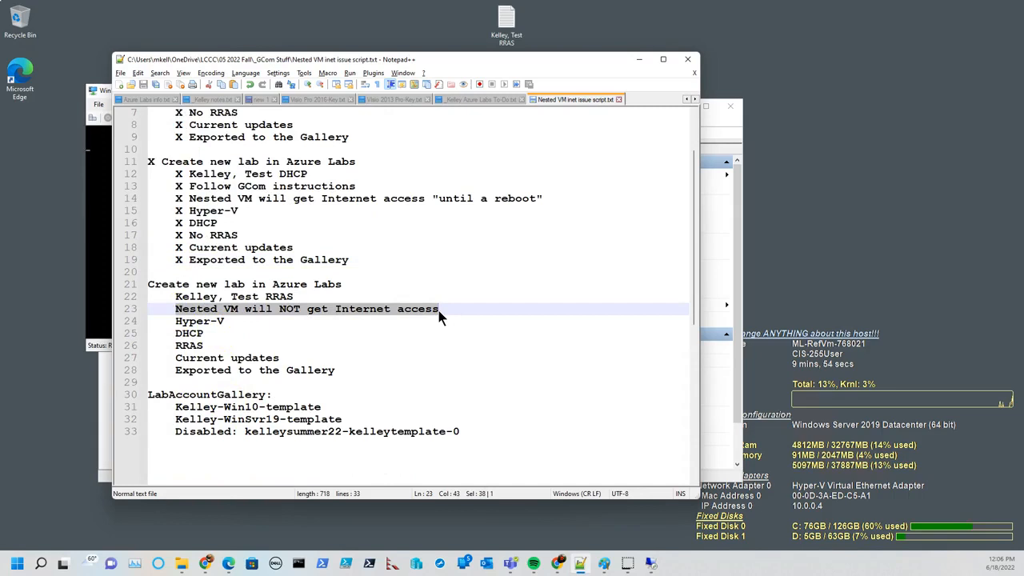
{"action": "left_click", "coordinate": [173, 321]}
{"action": "type", "text": "X"}
{"action": "key", "text": "Down"}
{"action": "type", "text": "X"}
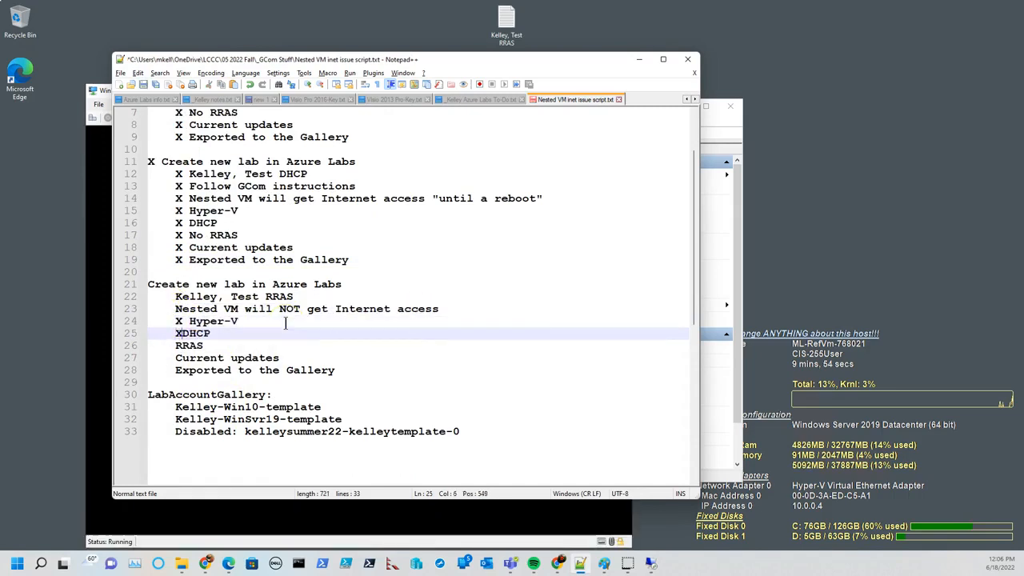
{"action": "key", "text": "Down"}
{"action": "key", "text": "Home"}
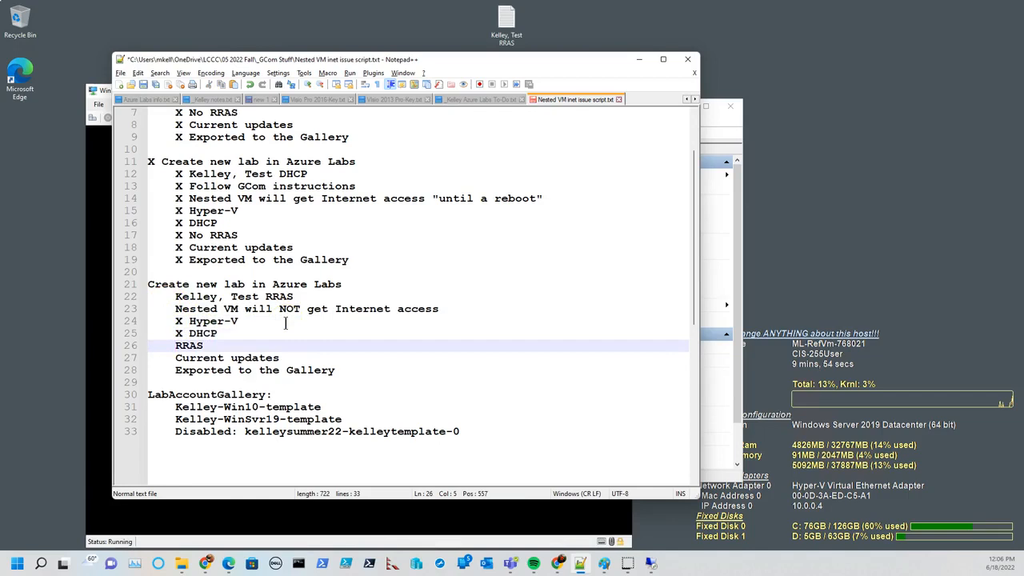
Switch to the remote lab host, run a Windows Update check in its Settings, and minimize the window
{"action": "left_click", "coordinate": [16, 562]}
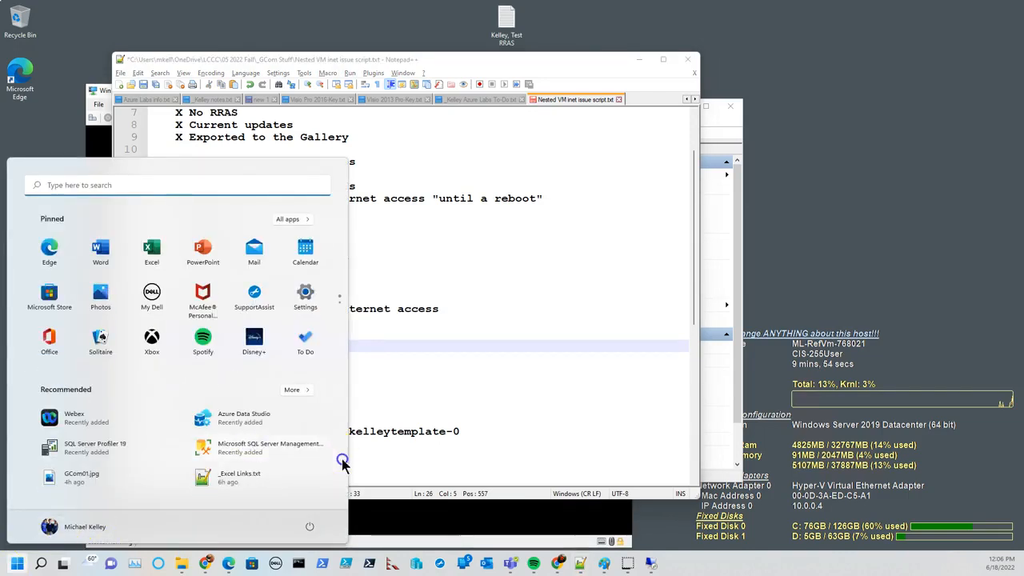
{"action": "left_click", "coordinate": [733, 564]}
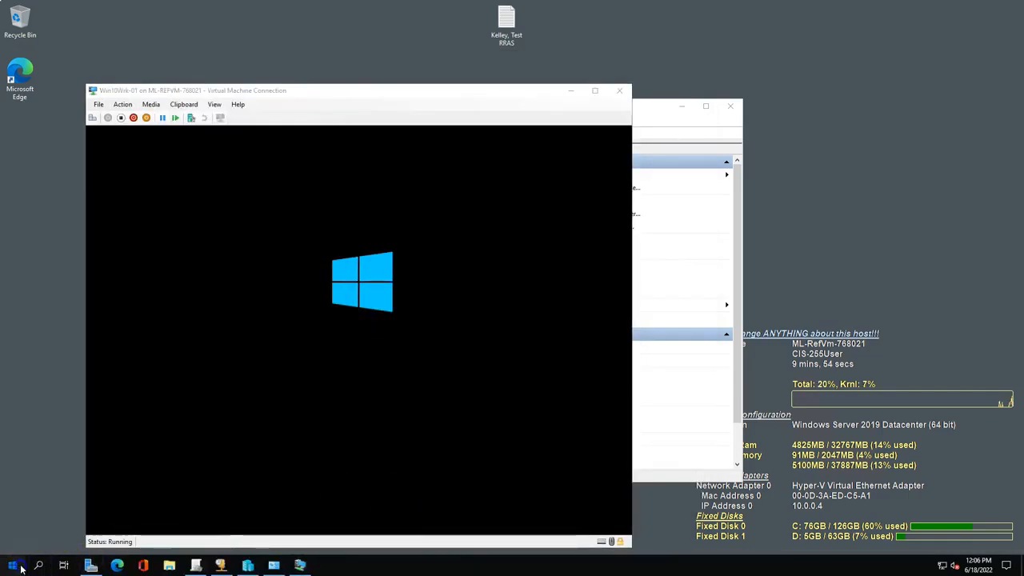
{"action": "left_click", "coordinate": [19, 565]}
{"action": "left_click", "coordinate": [14, 516]}
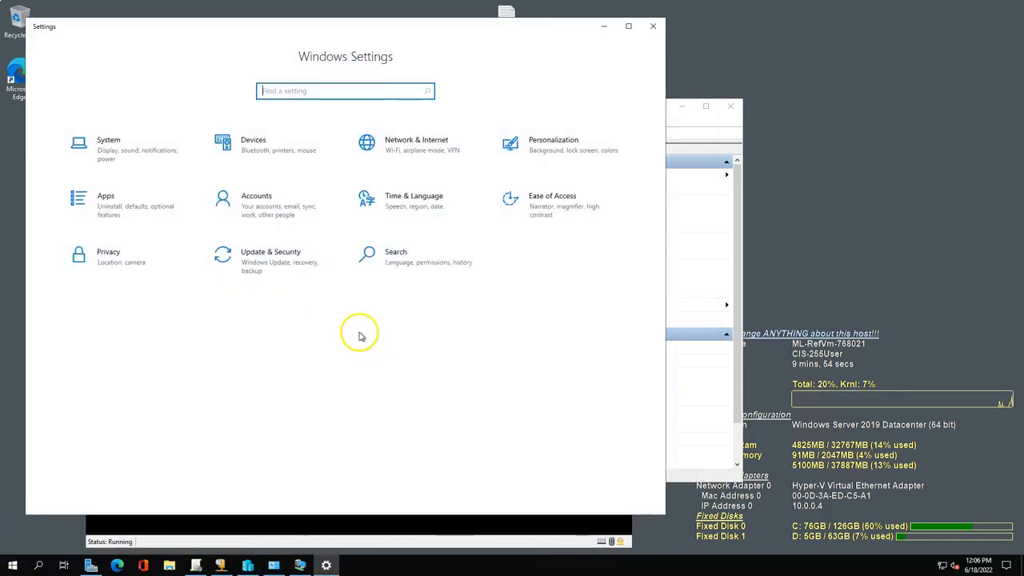
{"action": "left_click", "coordinate": [269, 261]}
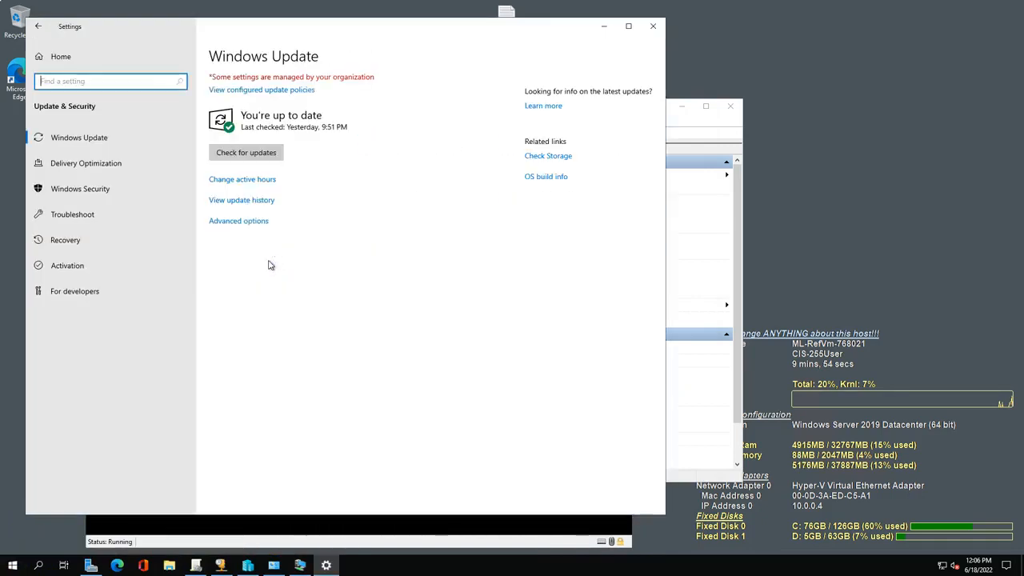
{"action": "left_click", "coordinate": [264, 151]}
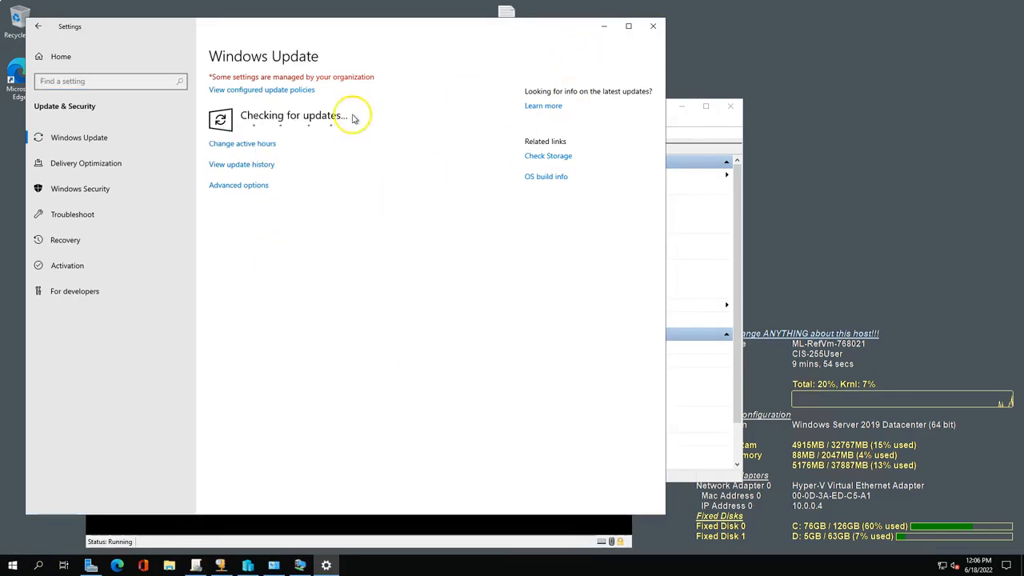
{"action": "left_click", "coordinate": [603, 26]}
Examine the Win10Wrk01 disk image in the host's Downloads folder, keeping the virtual machine connection window clear of it
{"action": "left_click_drag", "start_coordinate": [395, 91], "coordinate": [360, 69]}
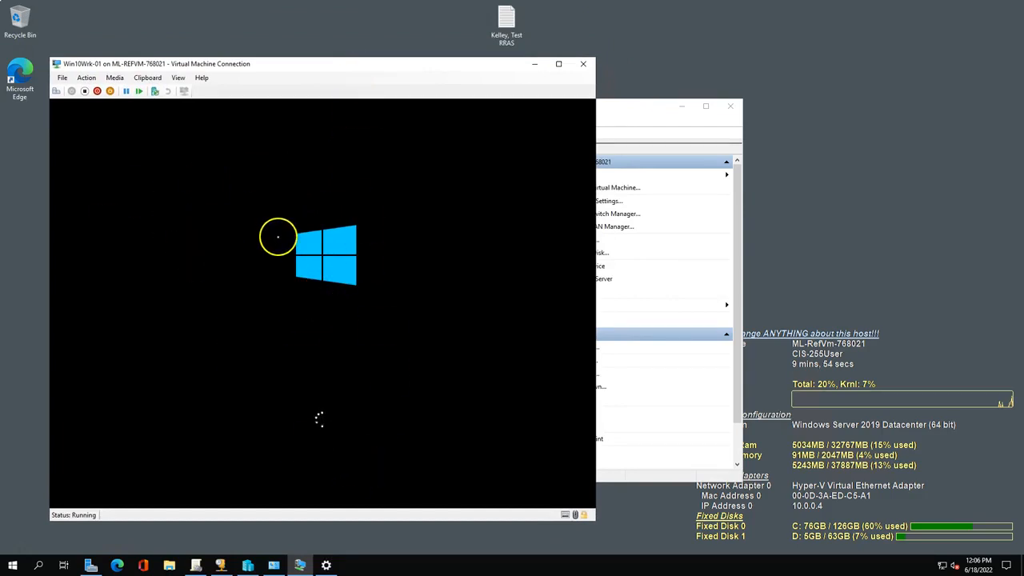
{"action": "left_click", "coordinate": [172, 566]}
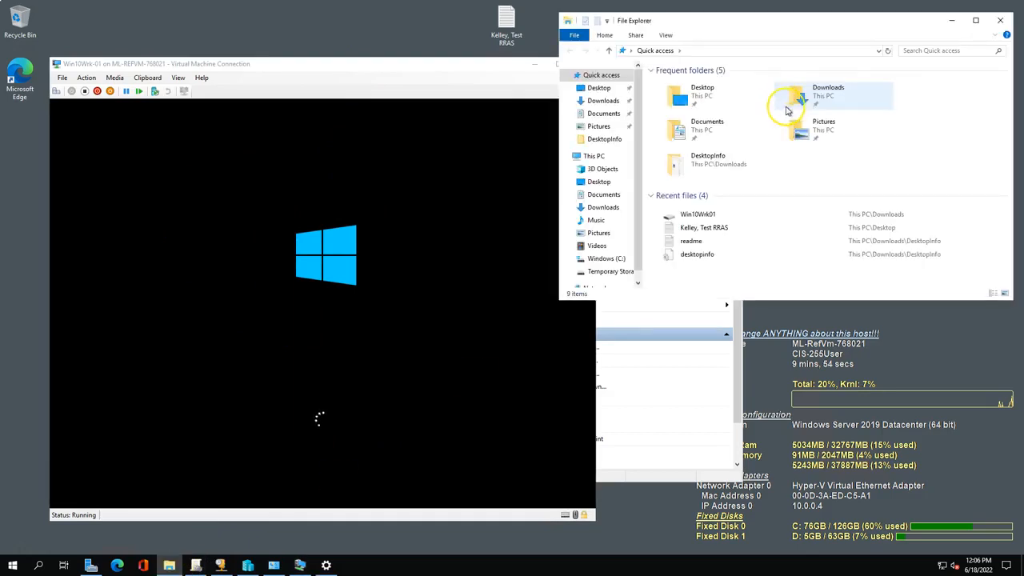
{"action": "left_click", "coordinate": [818, 97]}
{"action": "double_click", "coordinate": [819, 97]}
{"action": "left_click", "coordinate": [682, 129]}
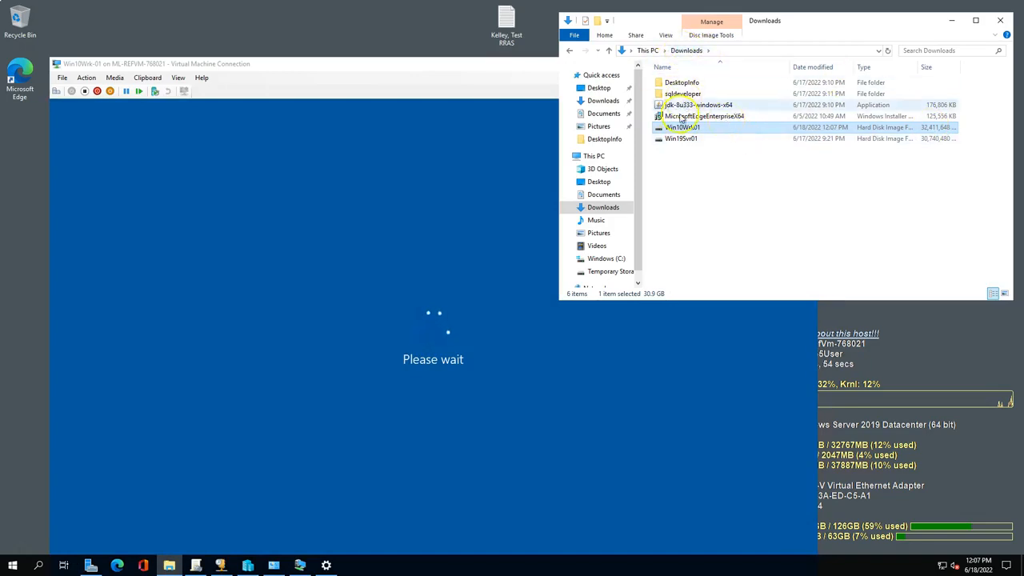
{"action": "left_click_drag", "start_coordinate": [271, 63], "coordinate": [261, 14]}
{"action": "left_click", "coordinate": [301, 177]}
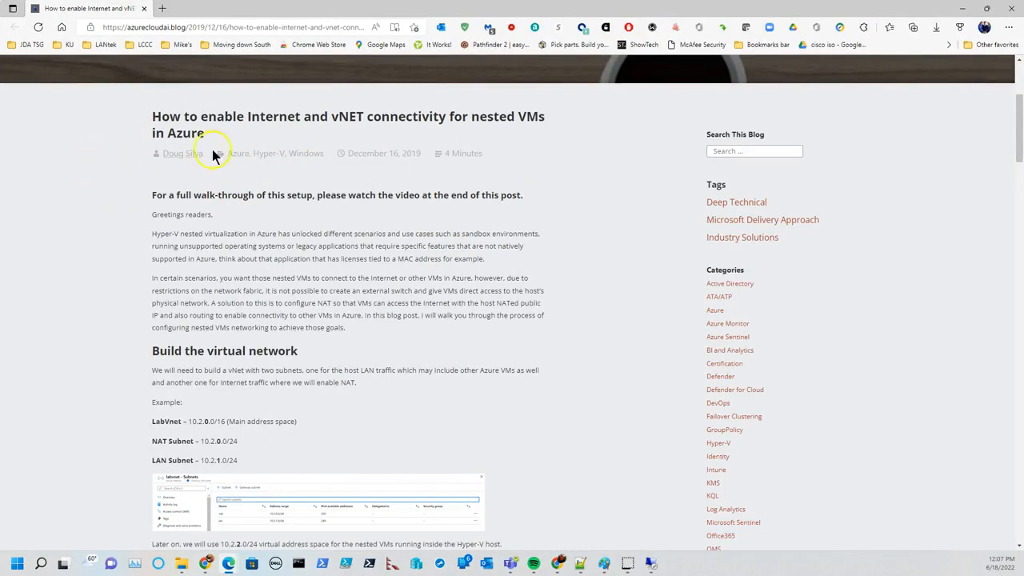
Review the nested VM article's example subnet ranges and the roles required for the Hyper-V host, including Routing (RRAS)
{"action": "scroll", "coordinate": [92, 336], "scroll_direction": "down", "scroll_amount": 2}
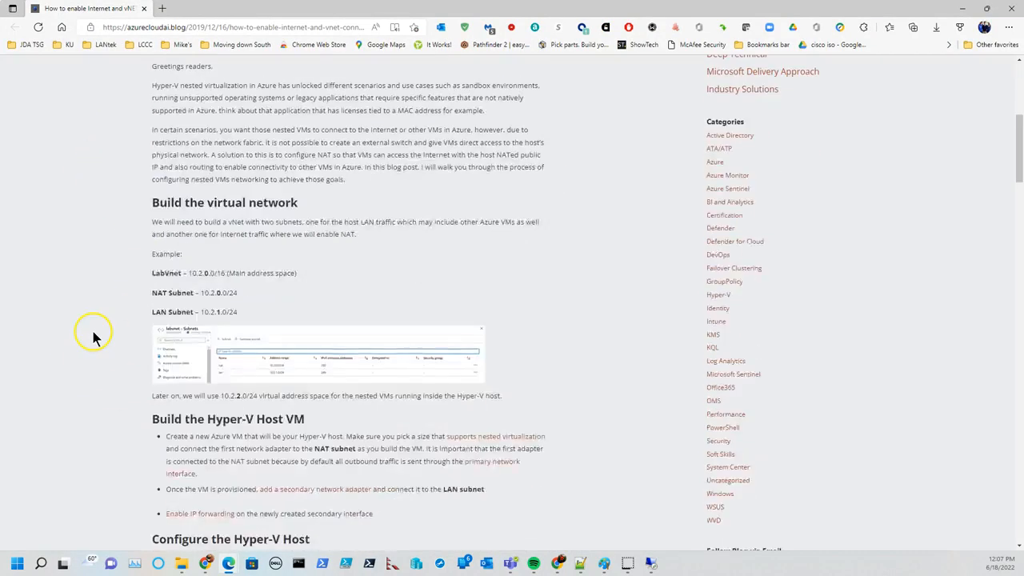
{"action": "left_click_drag", "start_coordinate": [185, 276], "coordinate": [304, 272]}
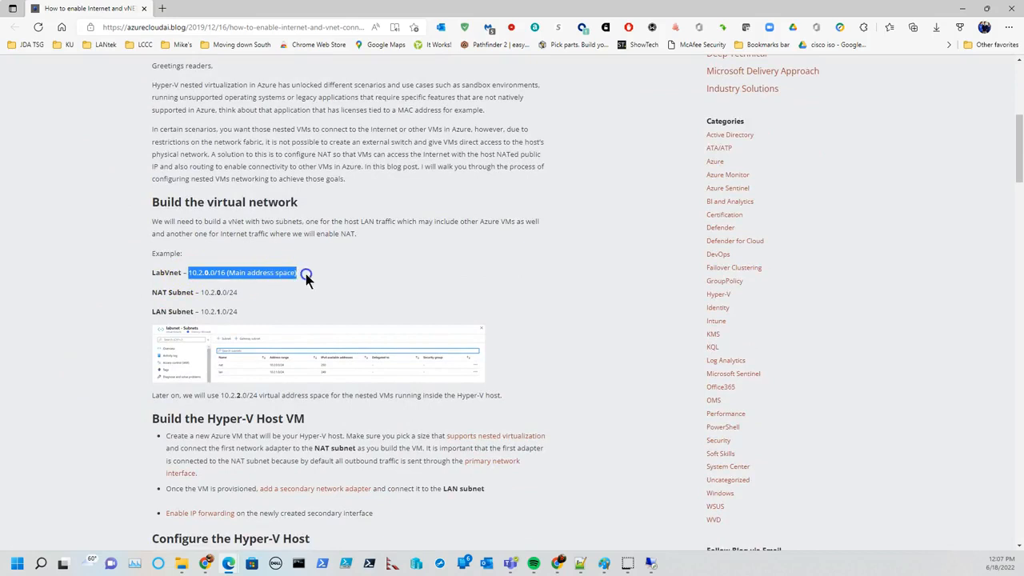
{"action": "left_click_drag", "start_coordinate": [201, 293], "coordinate": [240, 295]}
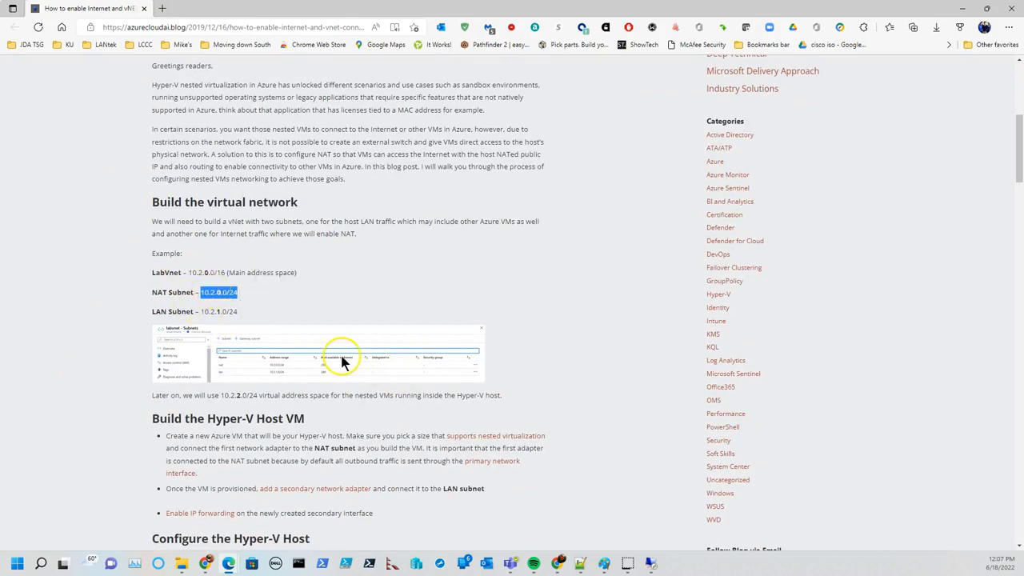
{"action": "scroll", "coordinate": [324, 320], "scroll_direction": "down", "scroll_amount": 2}
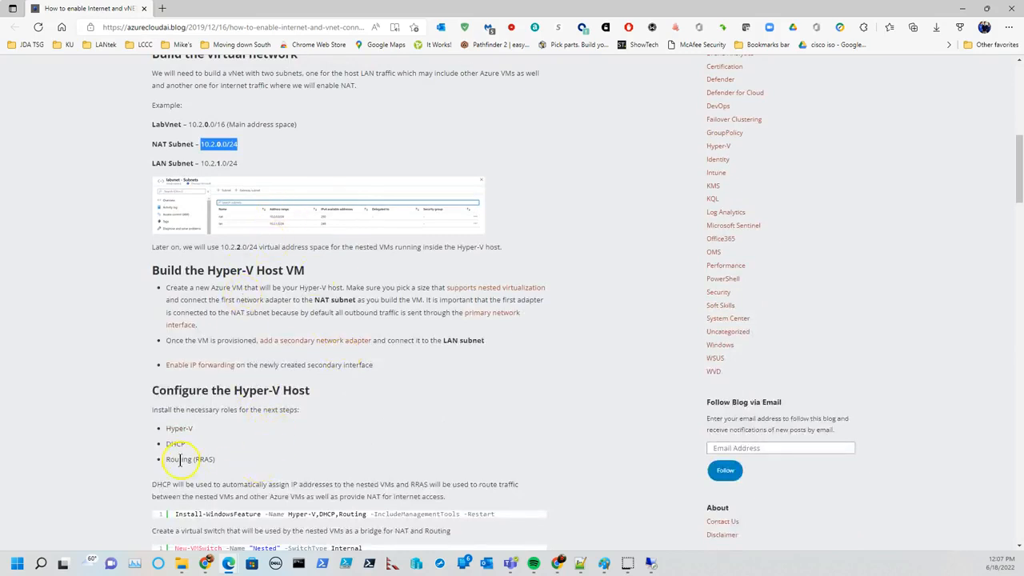
{"action": "left_click_drag", "start_coordinate": [165, 460], "coordinate": [222, 459]}
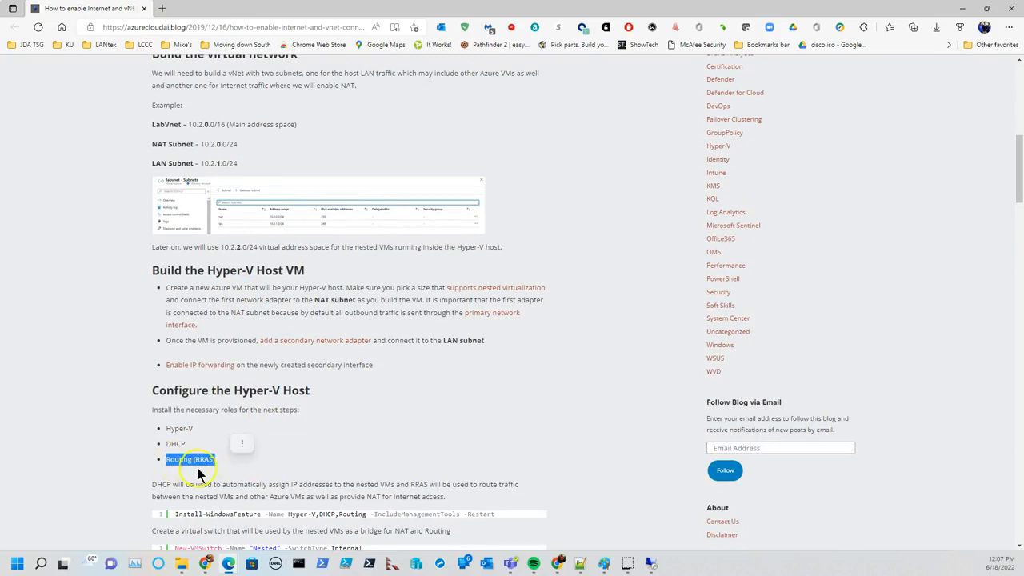
Review the article's Install-WindowsFeature command, virtual switch, DHCP and RRAS sections, and move the browser out of the way
{"action": "scroll", "coordinate": [582, 376], "scroll_direction": "down", "scroll_amount": 1}
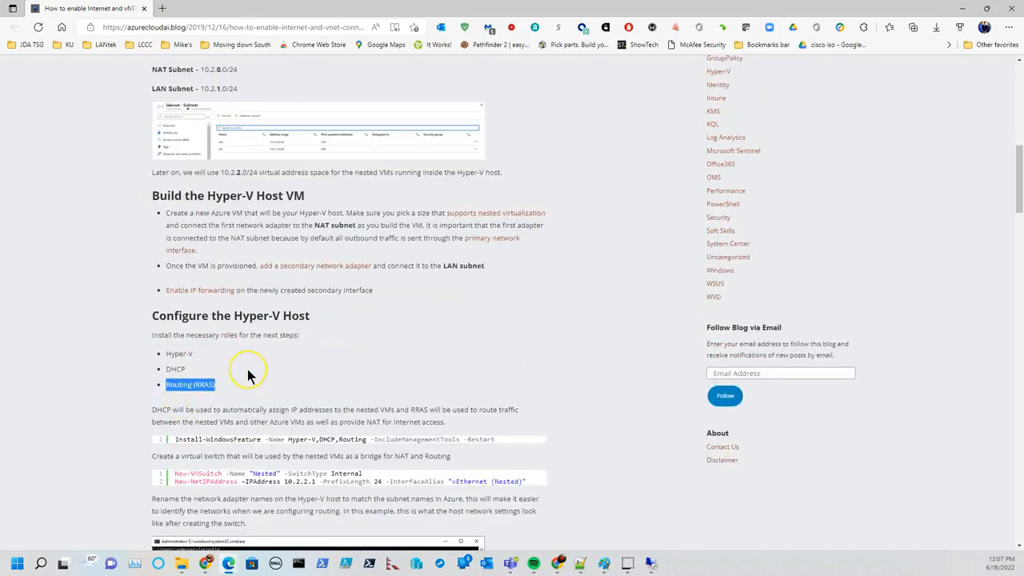
{"action": "scroll", "coordinate": [248, 376], "scroll_direction": "down", "scroll_amount": 1}
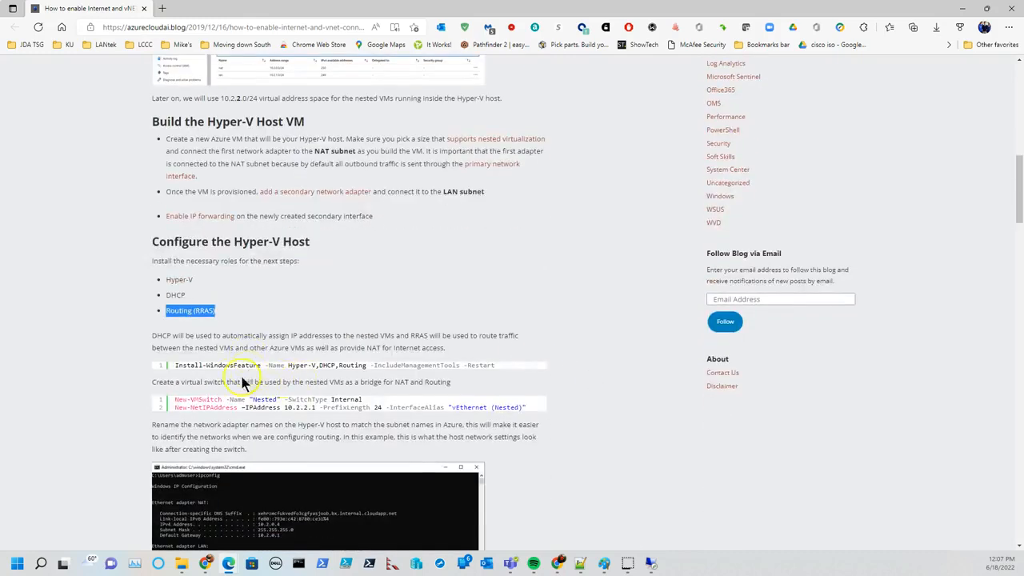
{"action": "left_click_drag", "start_coordinate": [177, 366], "coordinate": [501, 368]}
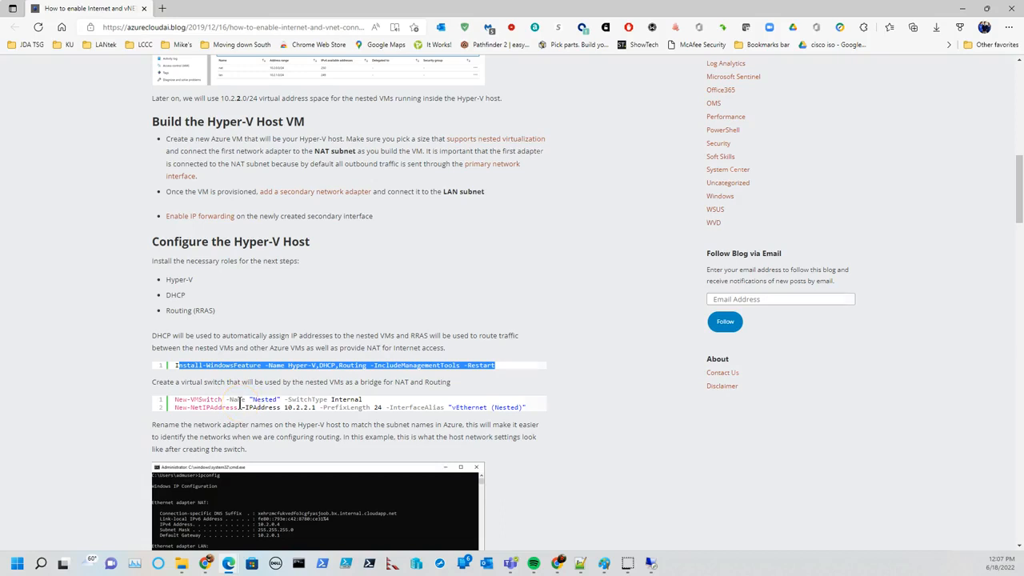
{"action": "scroll", "coordinate": [239, 405], "scroll_direction": "down", "scroll_amount": 1}
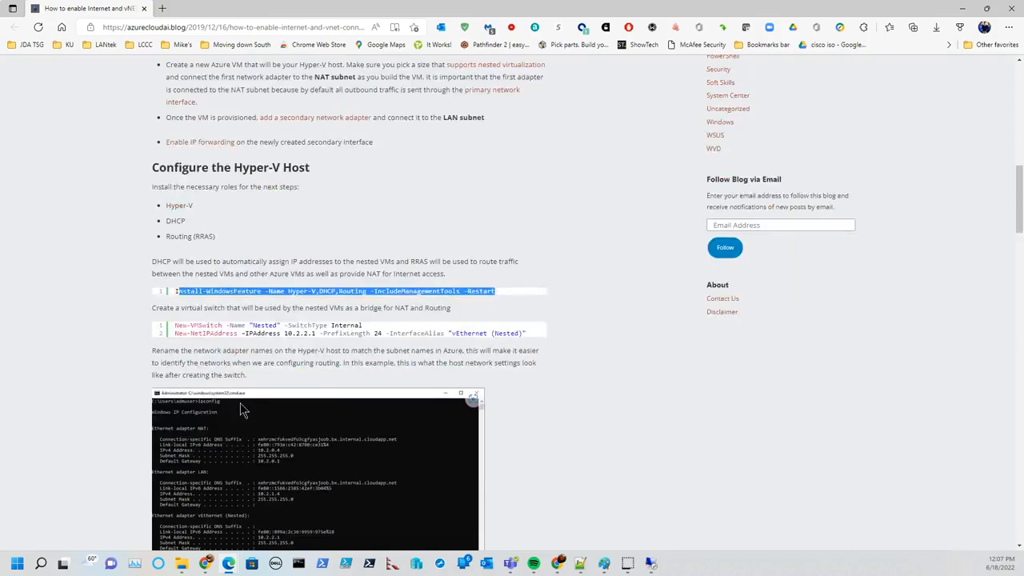
{"action": "scroll", "coordinate": [244, 410], "scroll_direction": "down", "scroll_amount": 2}
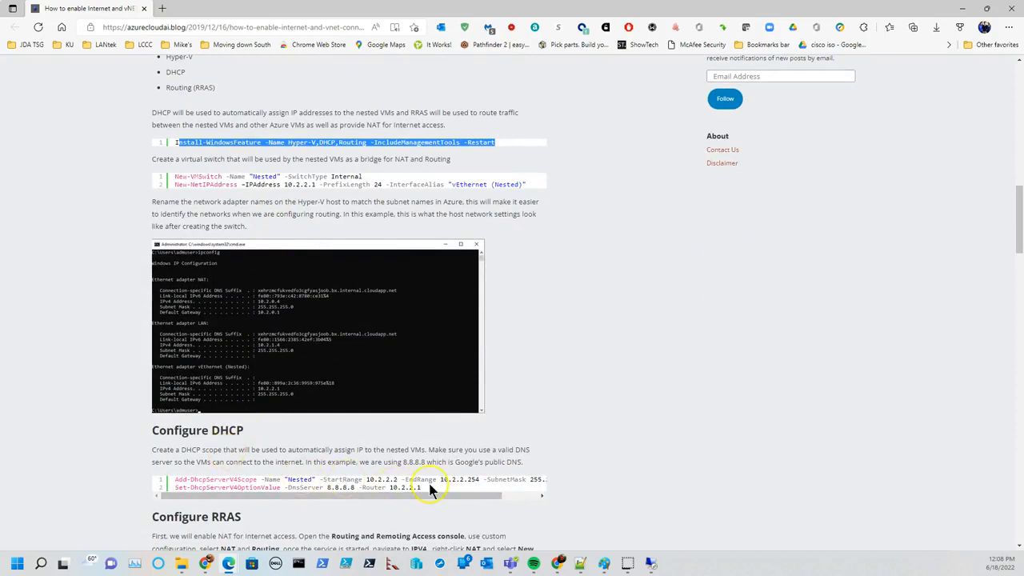
{"action": "scroll", "coordinate": [432, 488], "scroll_direction": "down", "scroll_amount": 4}
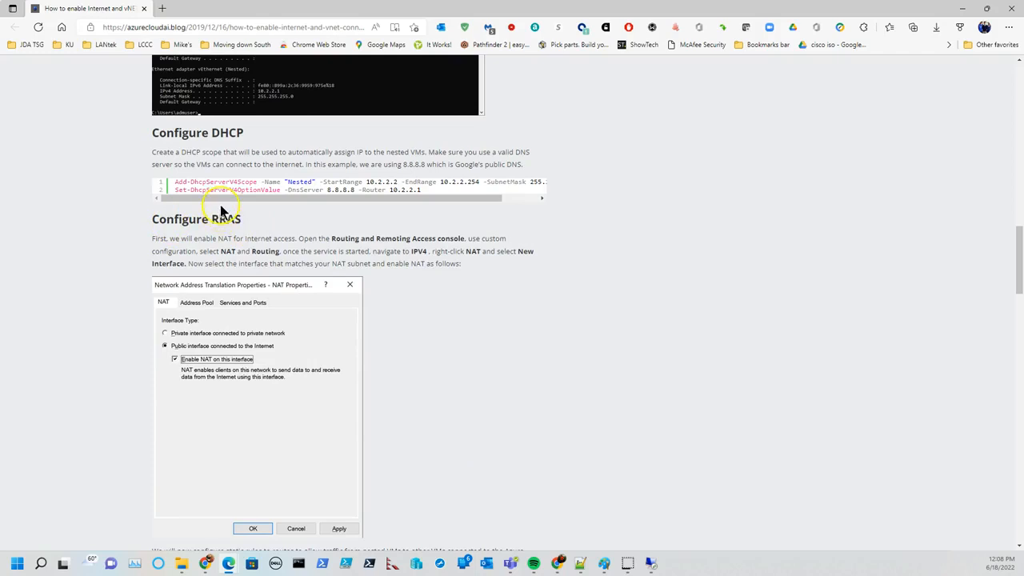
{"action": "left_click_drag", "start_coordinate": [425, 8], "coordinate": [0, 38]}
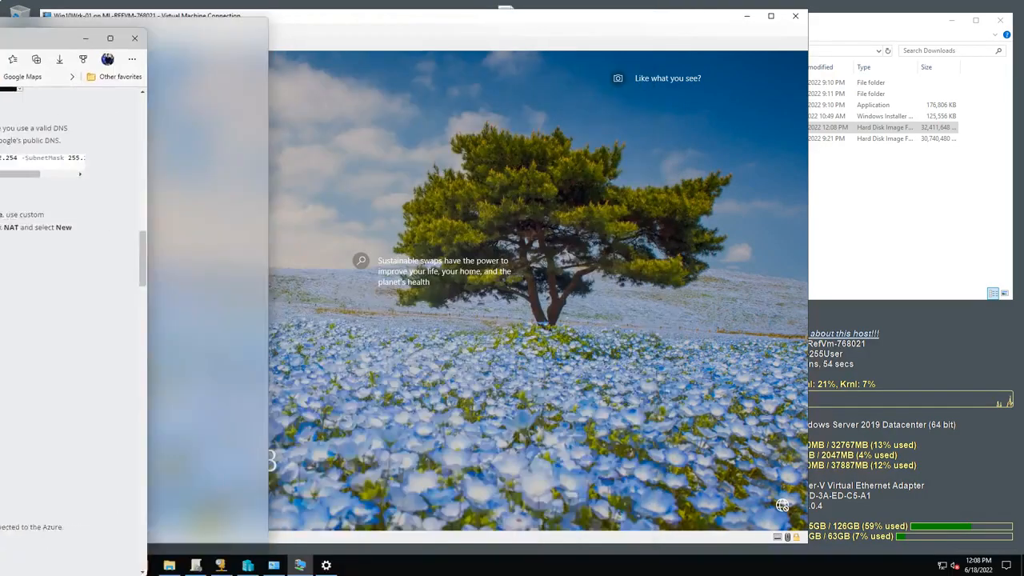
Sign in to the Win10Wrk-01 virtual machine as Admin by entering the account password
{"action": "left_click", "coordinate": [390, 200]}
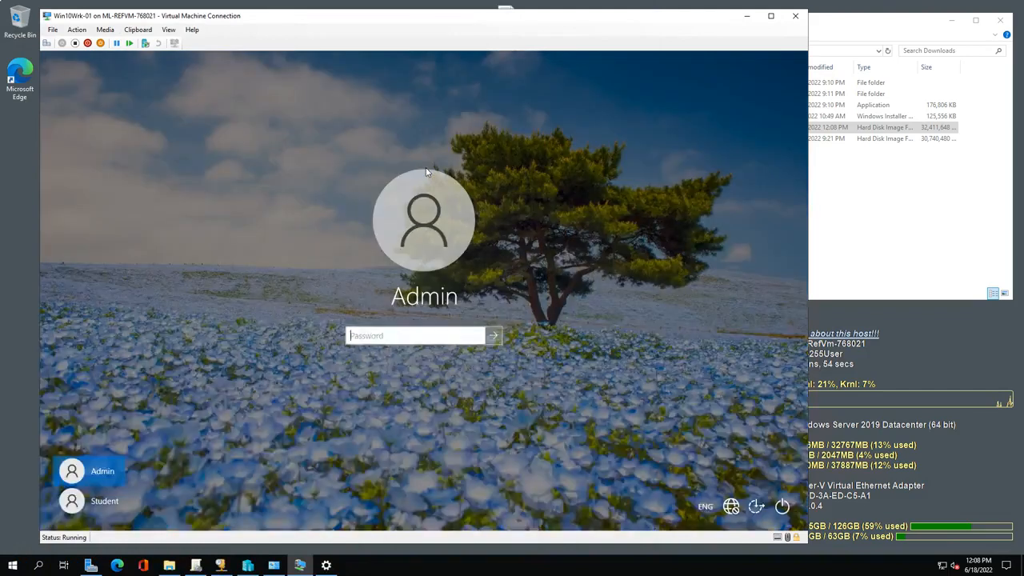
{"action": "left_click", "coordinate": [427, 336]}
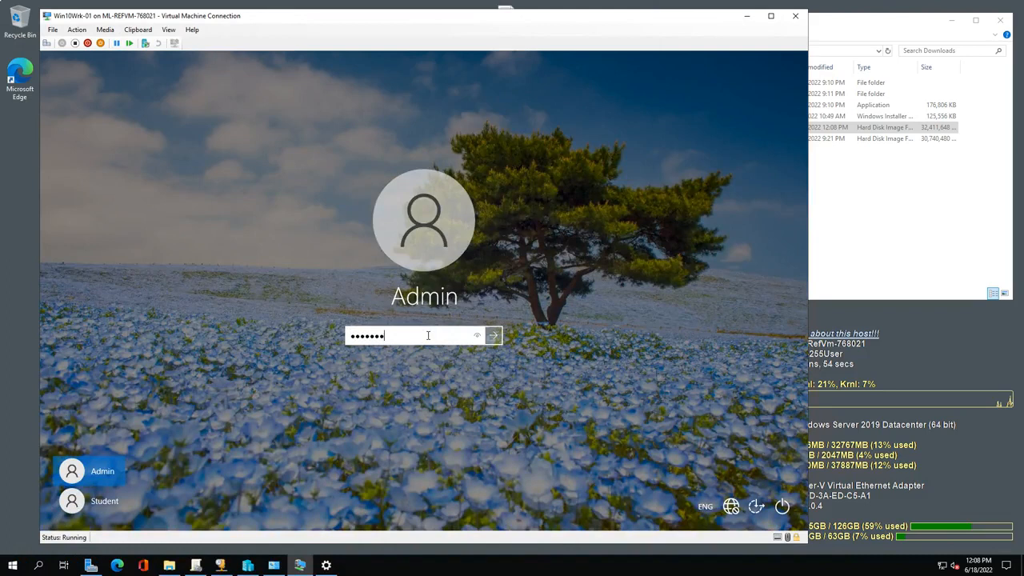
{"action": "key", "text": "Return"}
{"action": "key", "text": "Return"}
{"action": "type", "text": "•••••••••"}
{"action": "key", "text": "Return"}
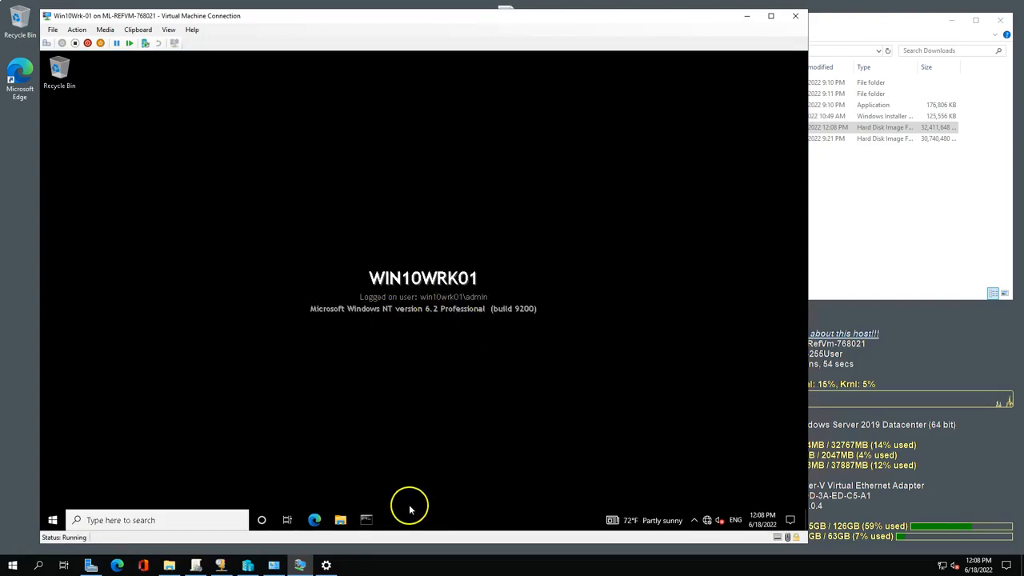
Open an elevated Command Prompt in the virtual machine and run ipconfig to inspect its IP configuration
{"action": "left_click", "coordinate": [368, 519]}
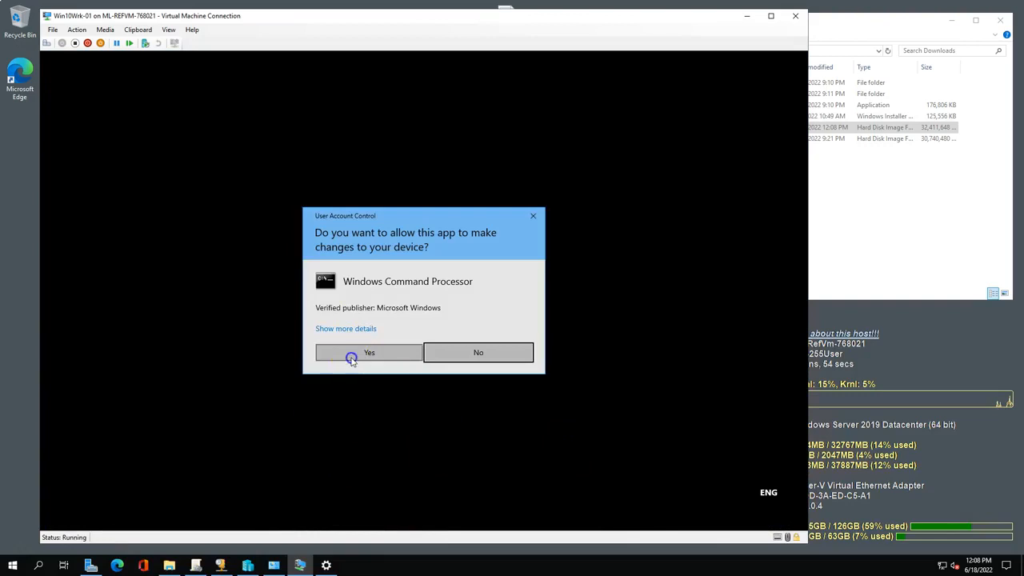
{"action": "left_click", "coordinate": [349, 352]}
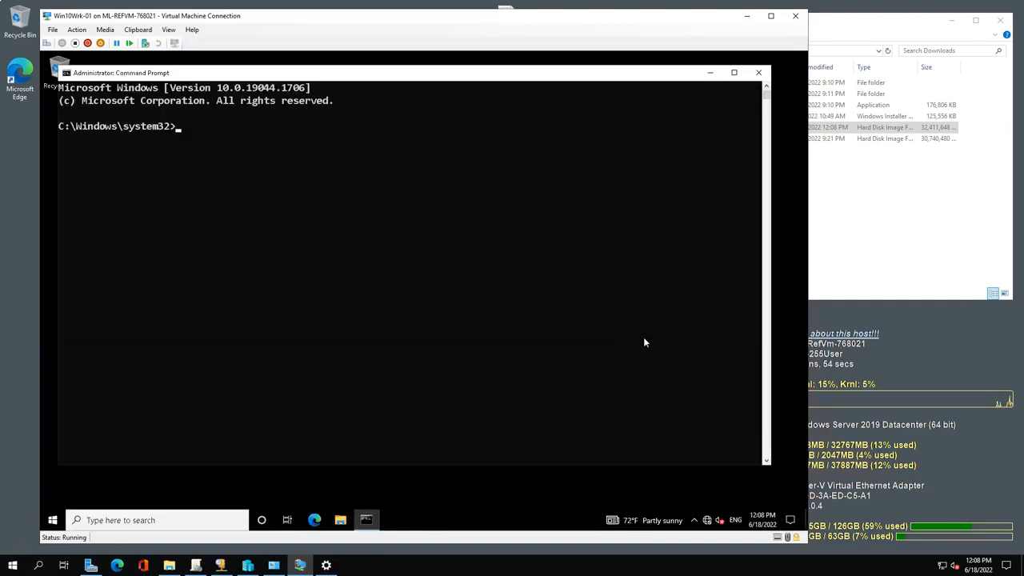
{"action": "type", "text": "ipconfig"}
{"action": "key", "text": "Return"}
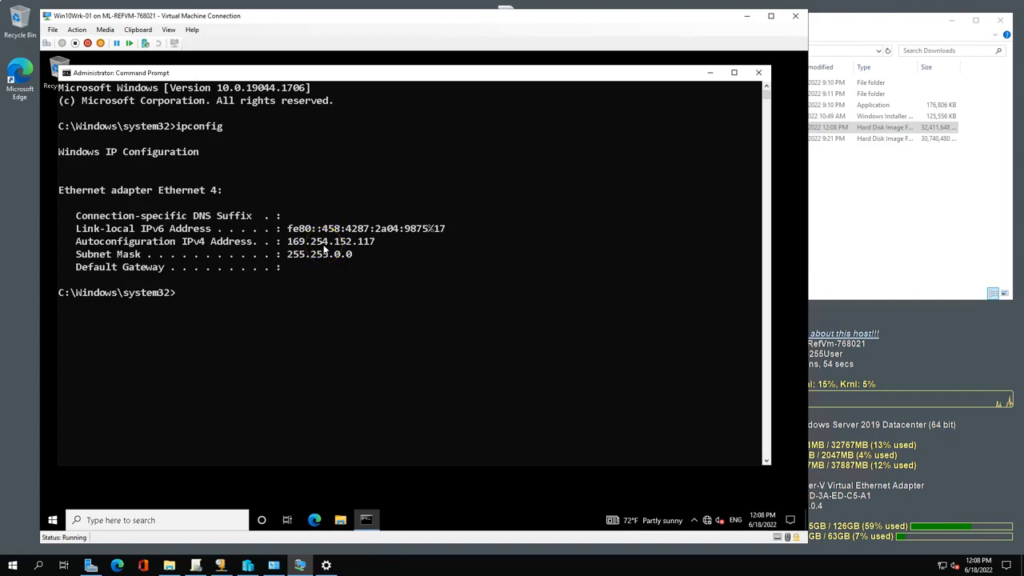
Check which virtual switch the network adapter uses in the Win10Wrk-01 settings in Hyper-V Manager
{"action": "left_click", "coordinate": [248, 566]}
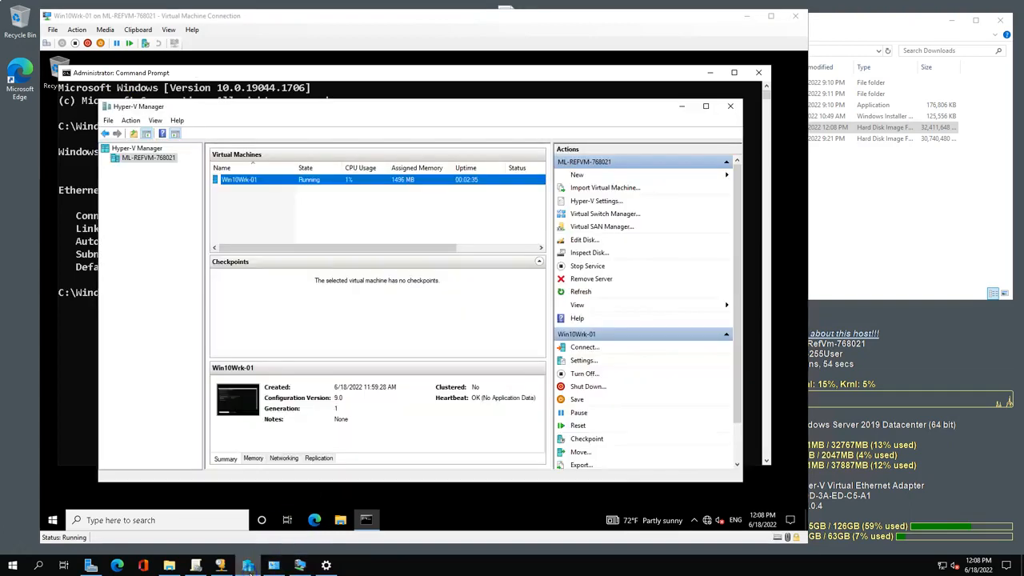
{"action": "right_click", "coordinate": [250, 180]}
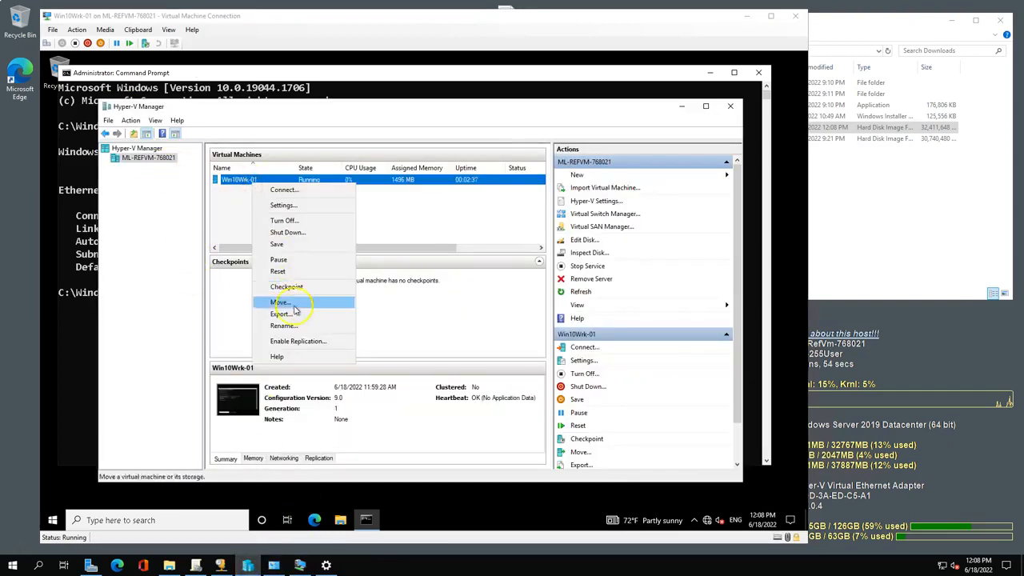
{"action": "left_click", "coordinate": [281, 205]}
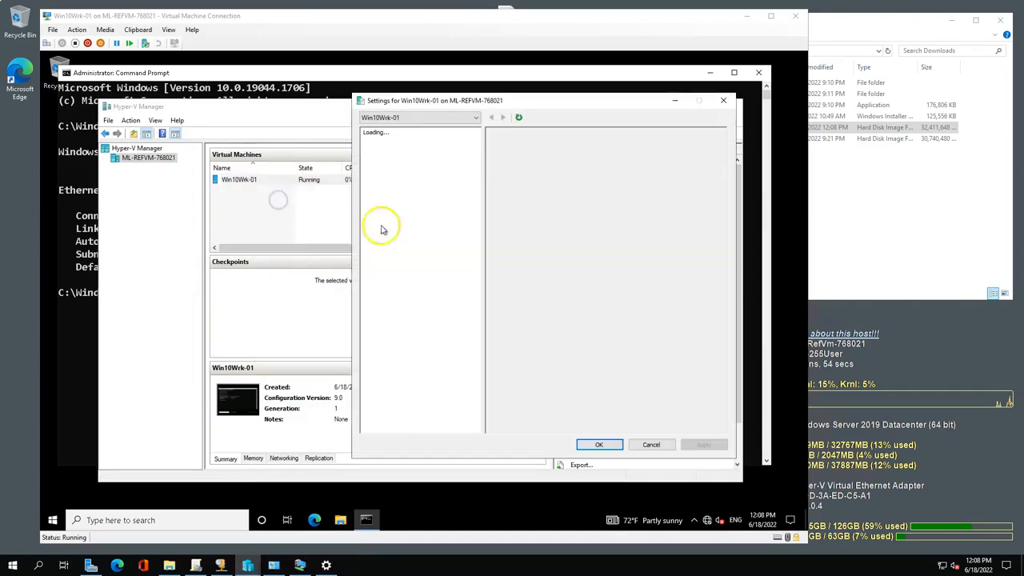
{"action": "left_click", "coordinate": [402, 289]}
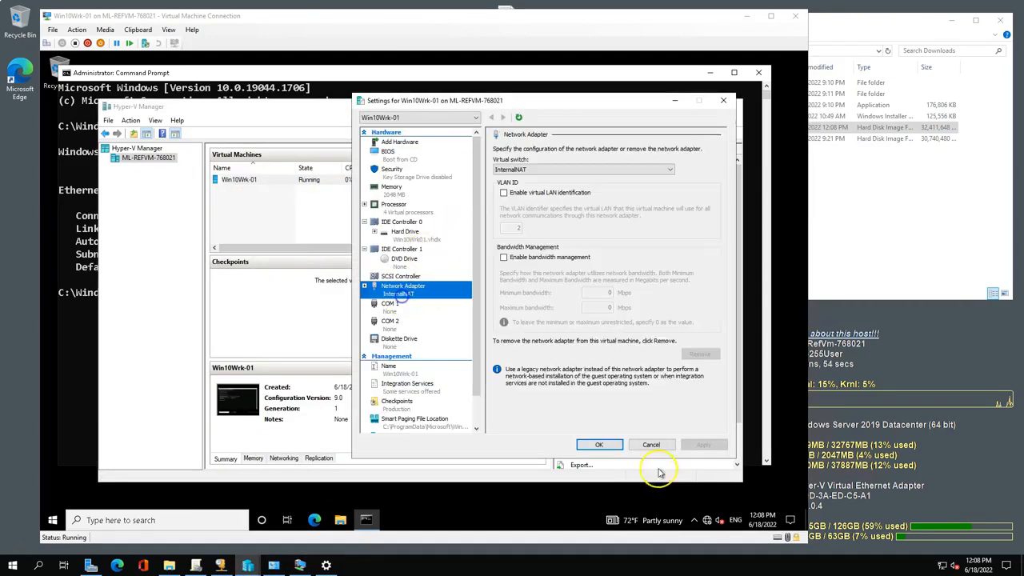
Close the virtual machine settings and inspect the IPv4 properties of the host's vEthernet (InternalNAT) connection
{"action": "left_click", "coordinate": [612, 445]}
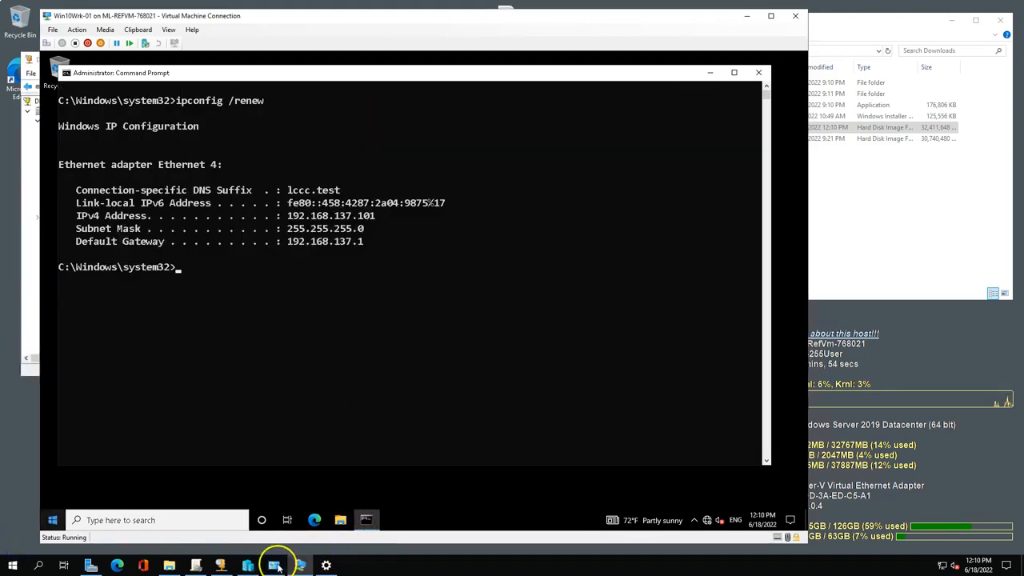
{"action": "left_click", "coordinate": [274, 565]}
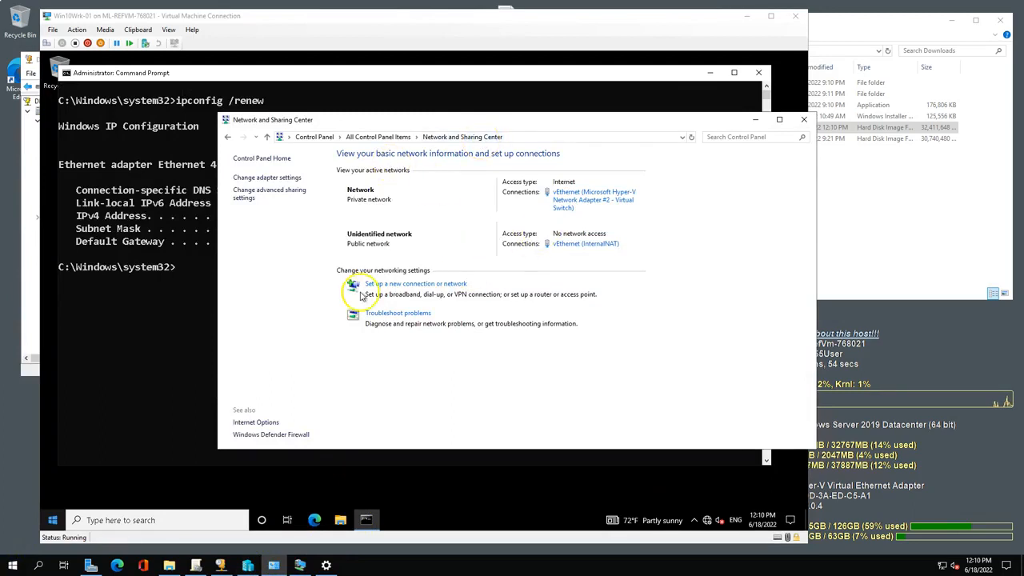
{"action": "left_click", "coordinate": [569, 244]}
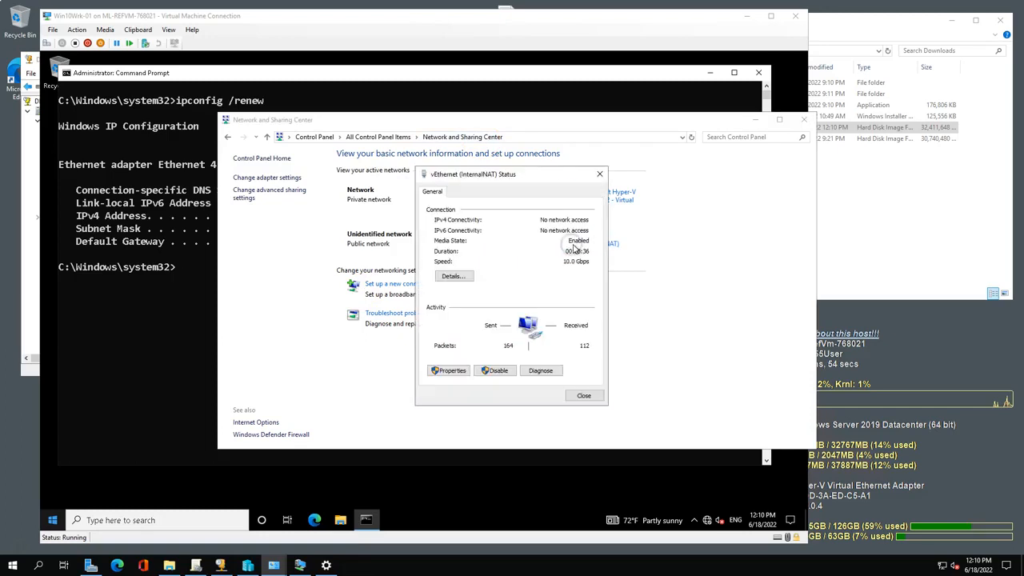
{"action": "left_click", "coordinate": [444, 367]}
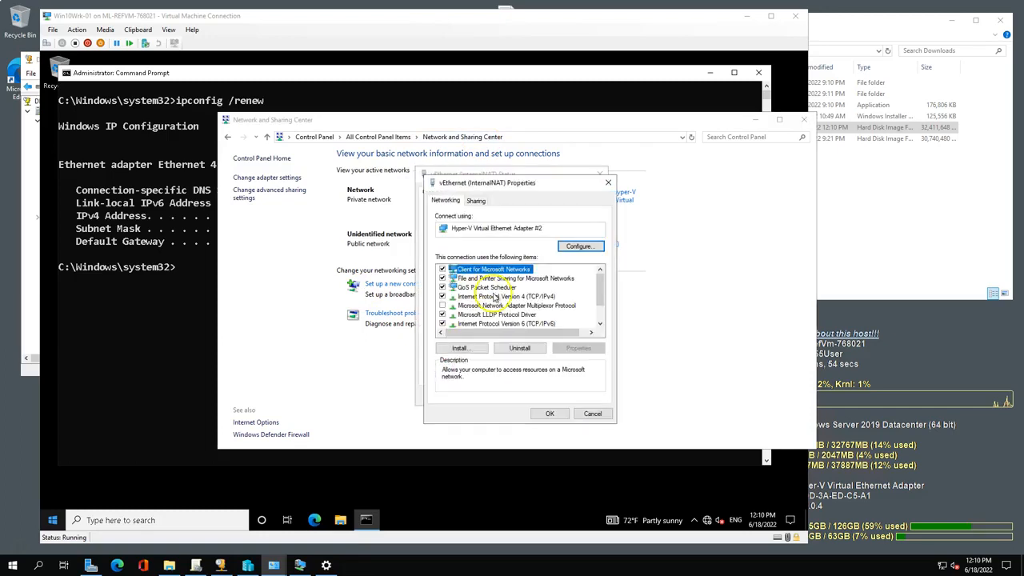
{"action": "left_click", "coordinate": [534, 294]}
{"action": "left_click", "coordinate": [578, 348]}
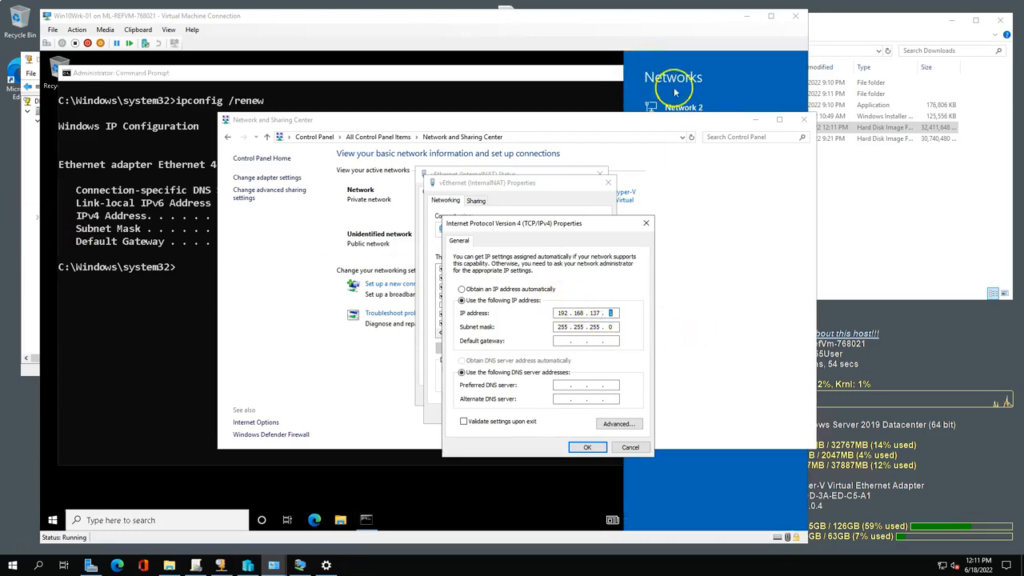
Dismiss the virtual machine's Networks prompt and close the InternalNAT adapter's IPv4, properties and status dialogs on the host
{"action": "left_click", "coordinate": [757, 121]}
{"action": "left_click", "coordinate": [705, 249]}
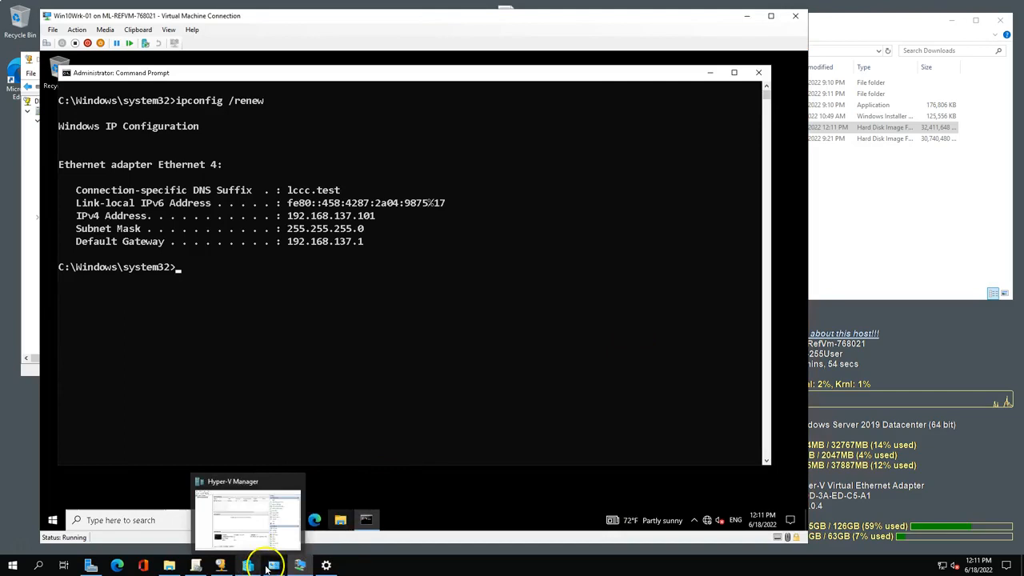
{"action": "mouse_move", "coordinate": [273, 565]}
{"action": "left_click", "coordinate": [332, 550]}
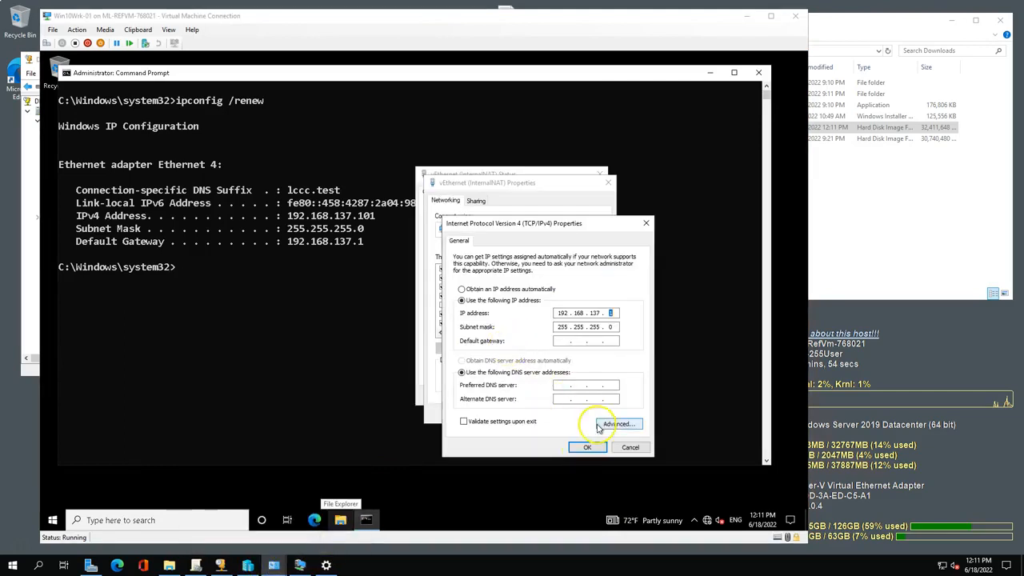
{"action": "left_click", "coordinate": [585, 447]}
{"action": "left_click", "coordinate": [557, 414]}
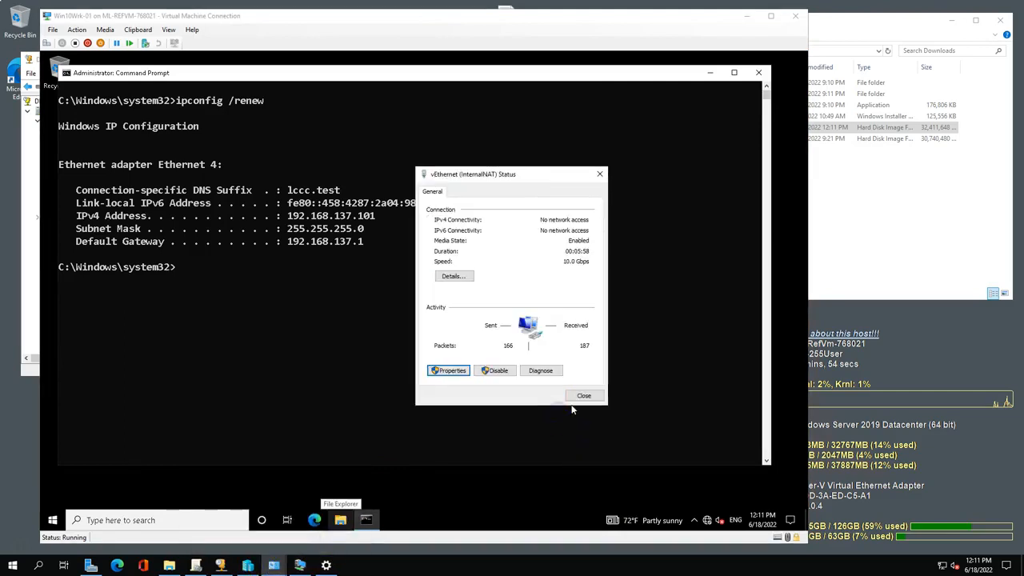
{"action": "left_click", "coordinate": [582, 395]}
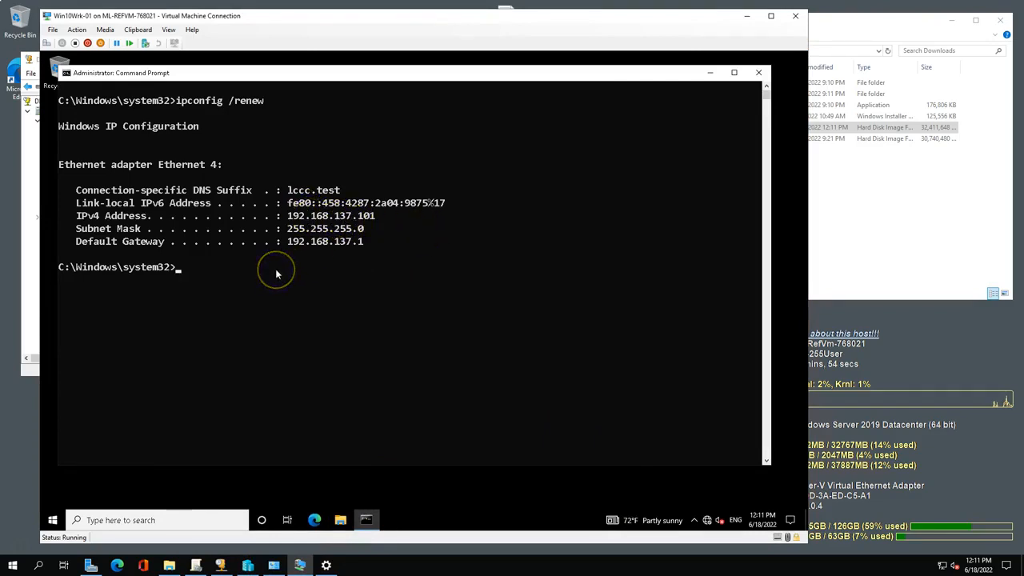
Ping the gateway 192.168.137.1 from the virtual machine's Command Prompt
{"action": "type", "text": "ng 2"}
{"action": "key", "text": "BackSpace"}
{"action": "type", "text": "192.168."}
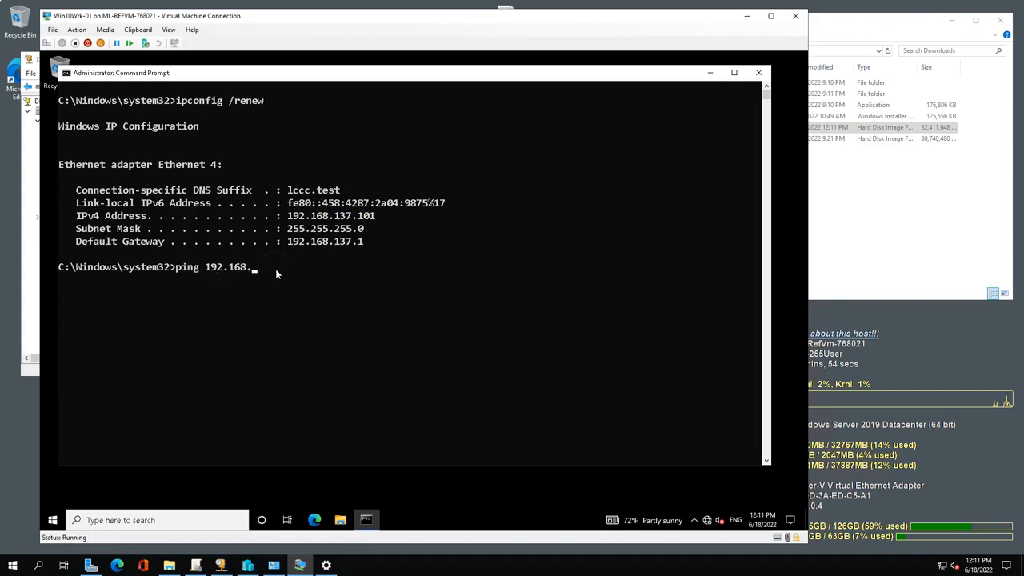
{"action": "type", "text": "137.1"}
{"action": "key", "text": "Return"}
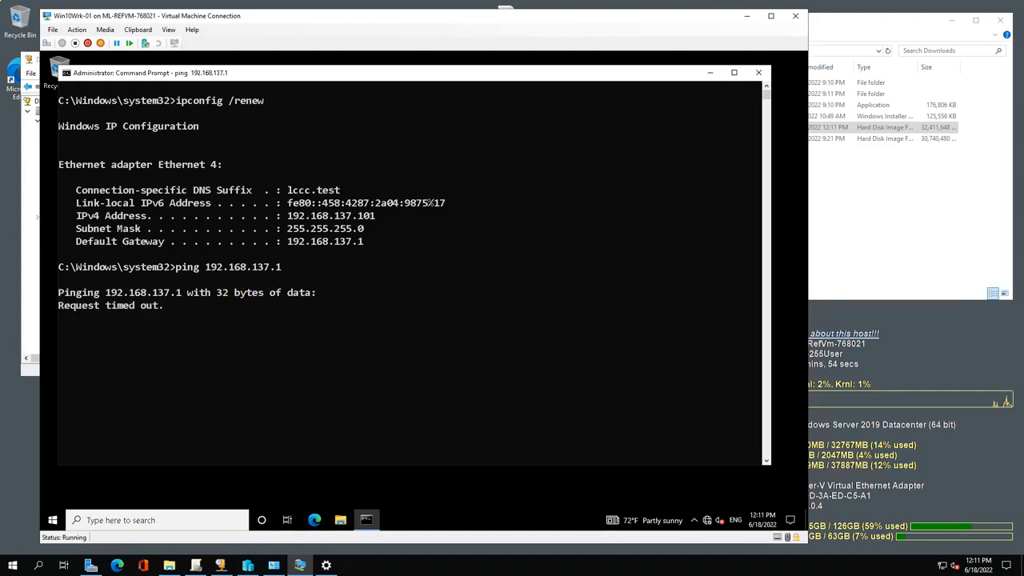
Switch to Notepad++, add the line "Make firewall changes allowing ICMP" below RRAS in the notes, and save the file
{"action": "key", "text": "alt+Tab"}
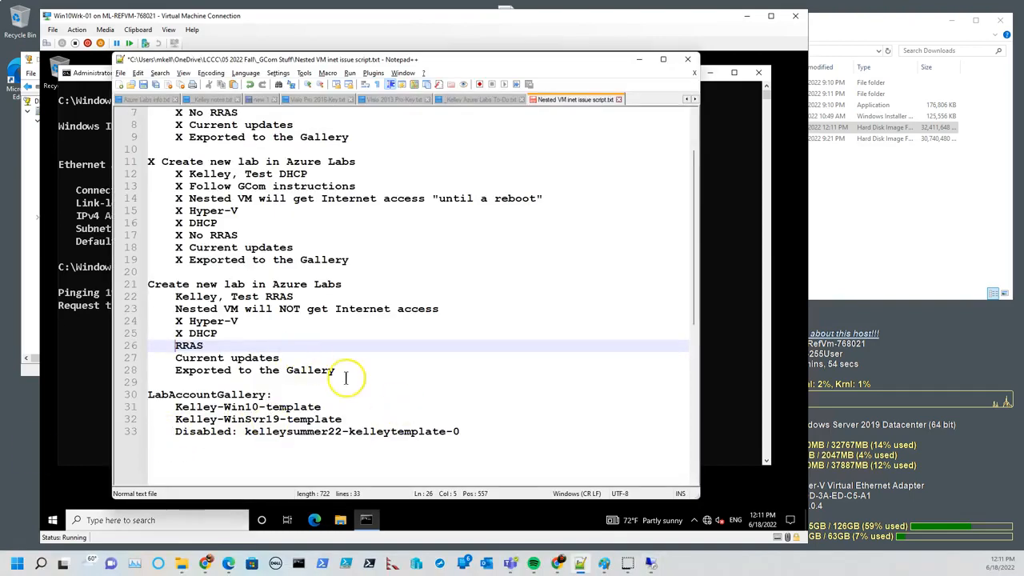
{"action": "key", "text": "Return"}
{"action": "type", "text": "Make firewall changes allowing ICMP"}
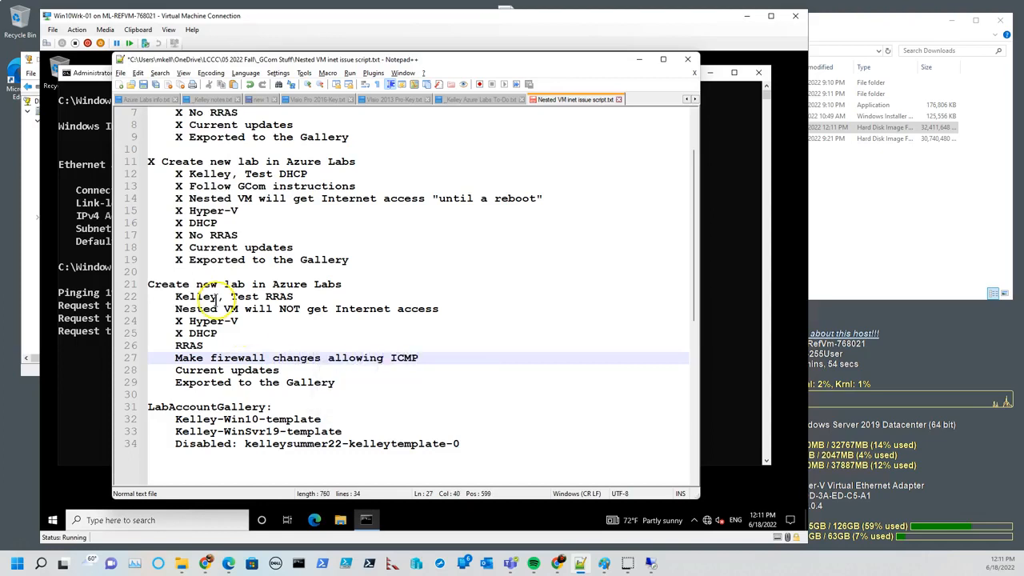
{"action": "key", "text": "ctrl+s"}
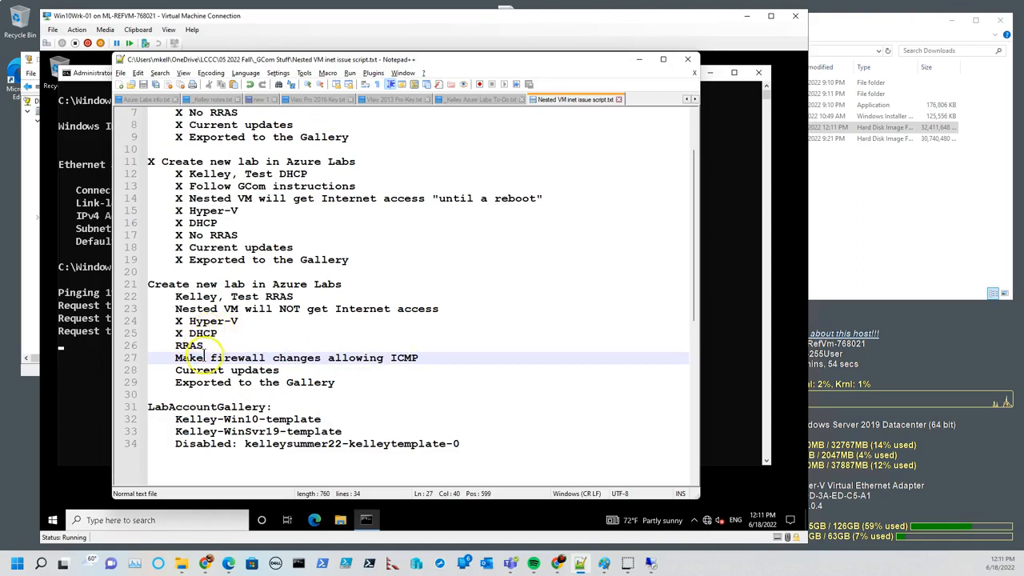
Mark the "Current updates" item of the RRAS lab with an X and minimize the notes
{"action": "left_click", "coordinate": [174, 370]}
{"action": "type", "text": "X"}
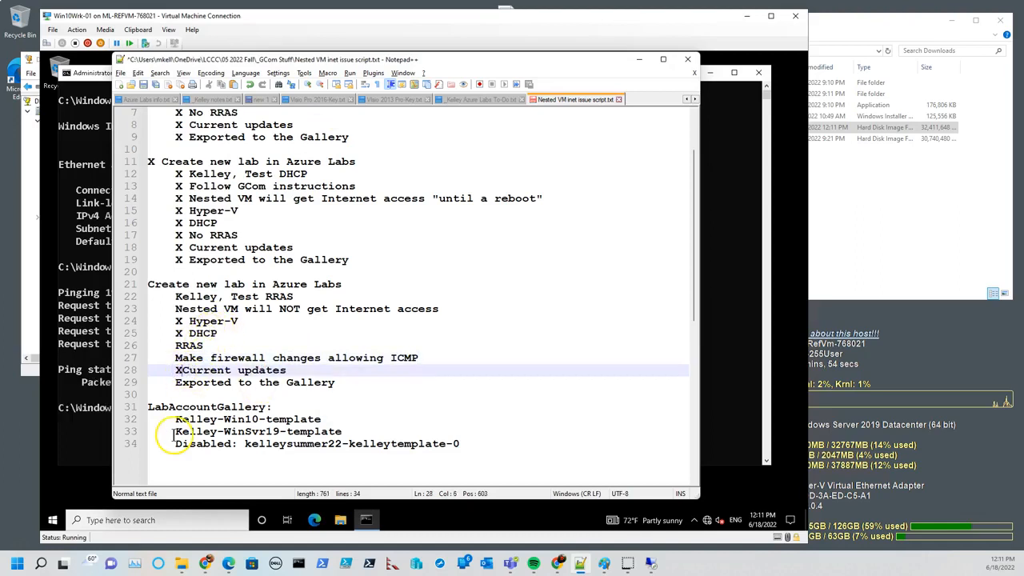
{"action": "left_click", "coordinate": [638, 61]}
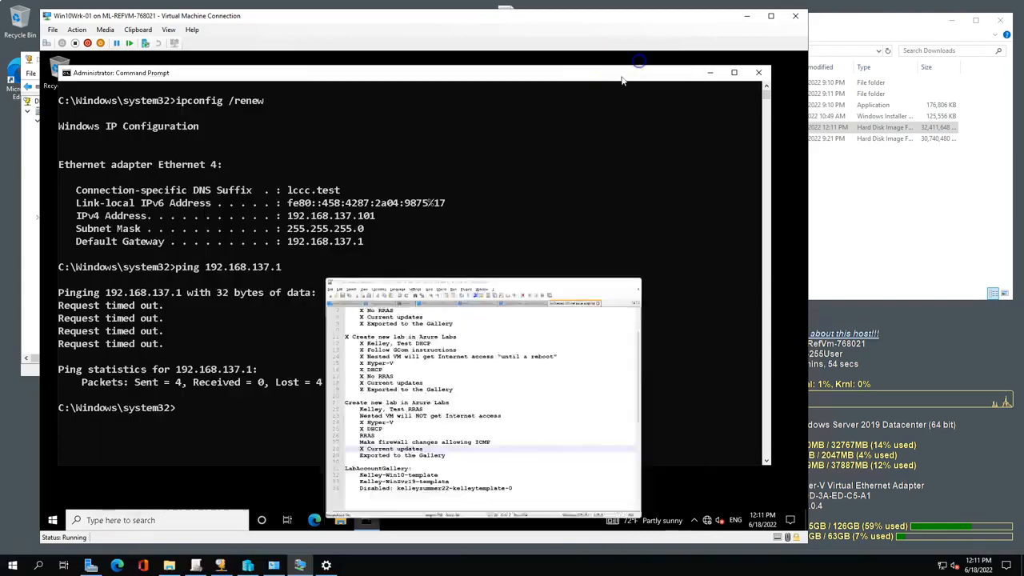
{"action": "left_click", "coordinate": [439, 485]}
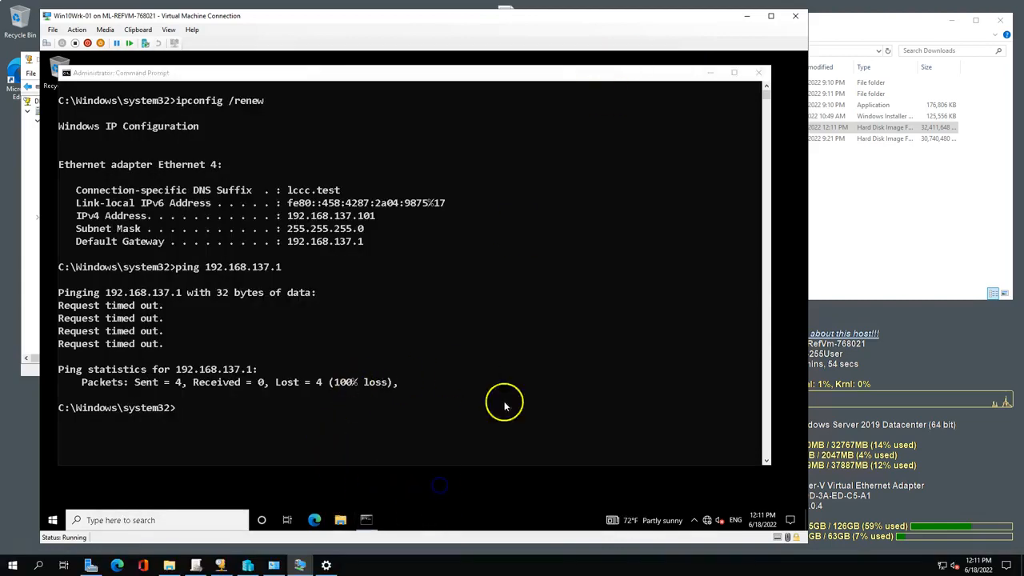
Clear the host desktop by minimizing the virtual machine, DHCP and Hyper-V Manager windows and closing Group Policy Management and Downloads
{"action": "left_click", "coordinate": [753, 12]}
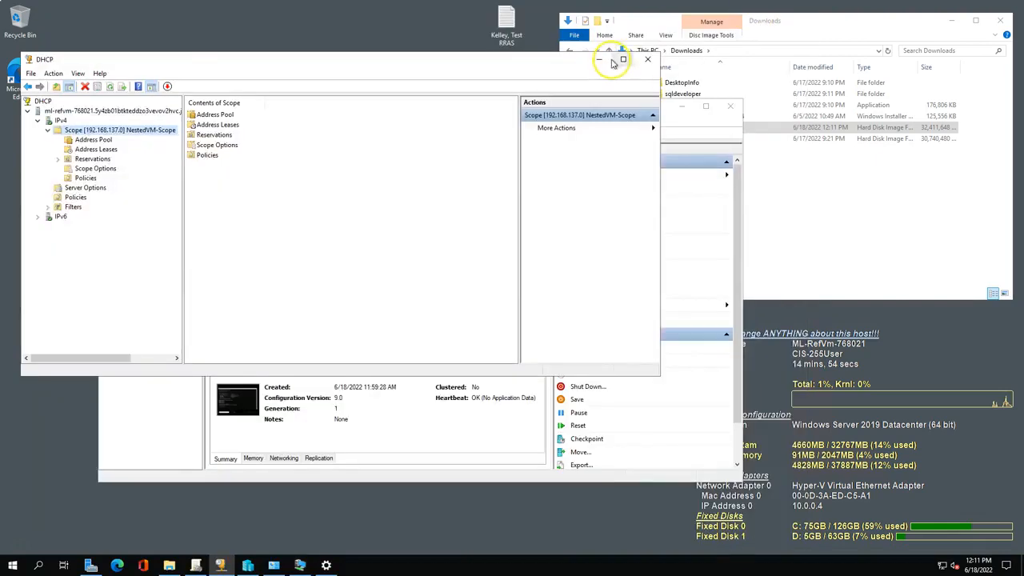
{"action": "left_click", "coordinate": [599, 60]}
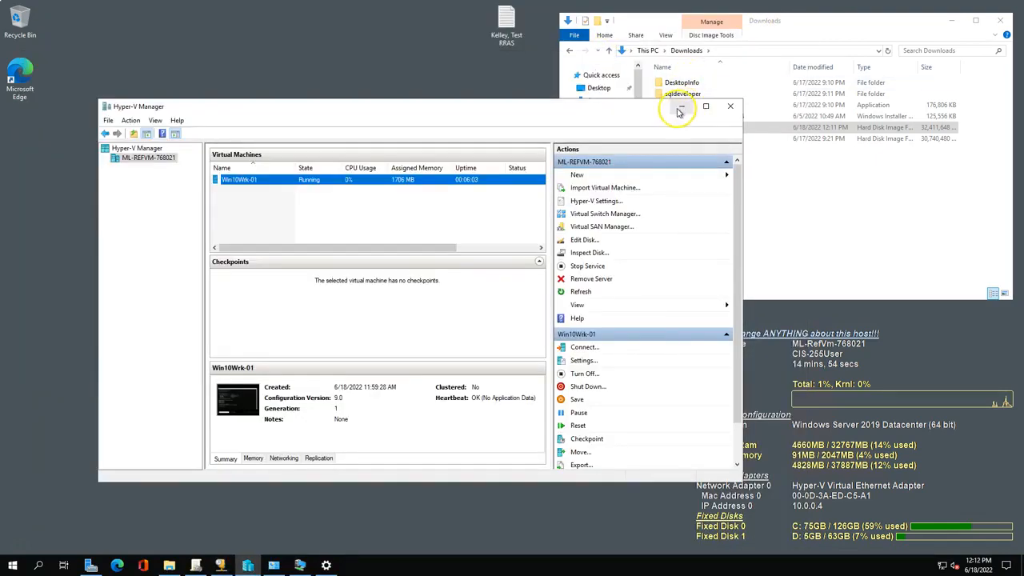
{"action": "left_click", "coordinate": [684, 108]}
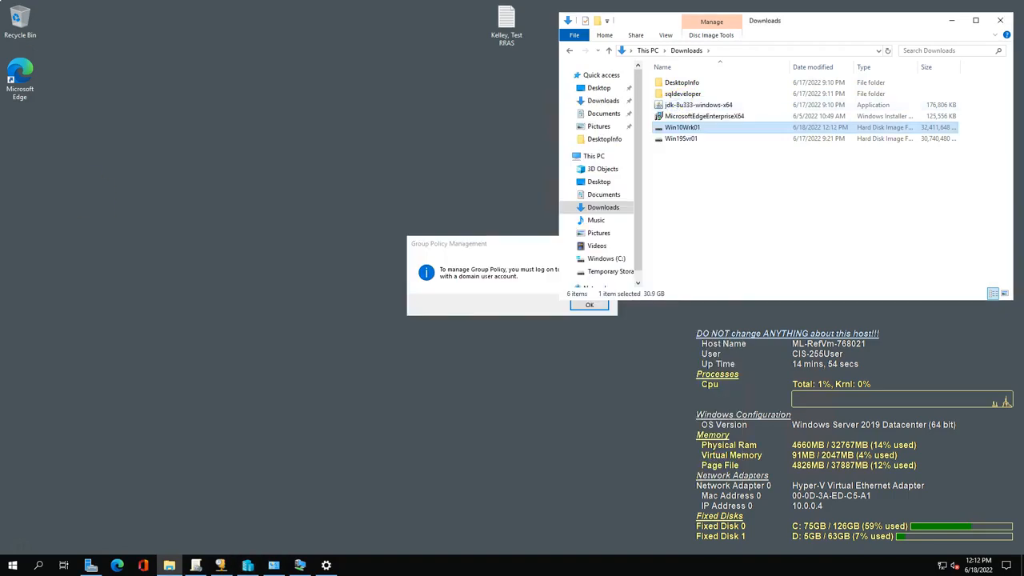
{"action": "left_click_drag", "start_coordinate": [484, 240], "coordinate": [329, 220]}
{"action": "left_click", "coordinate": [440, 283]}
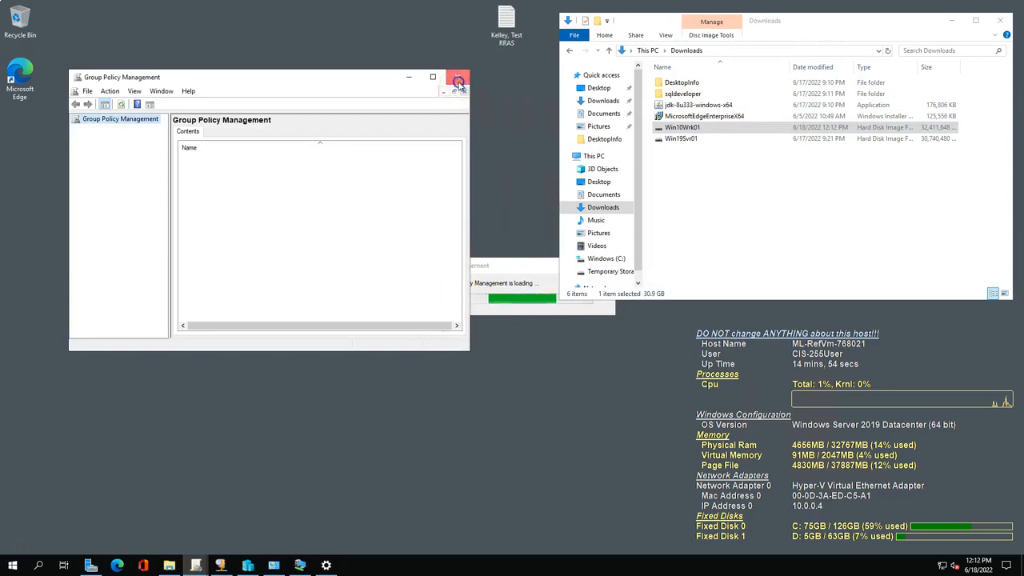
{"action": "left_click", "coordinate": [356, 239]}
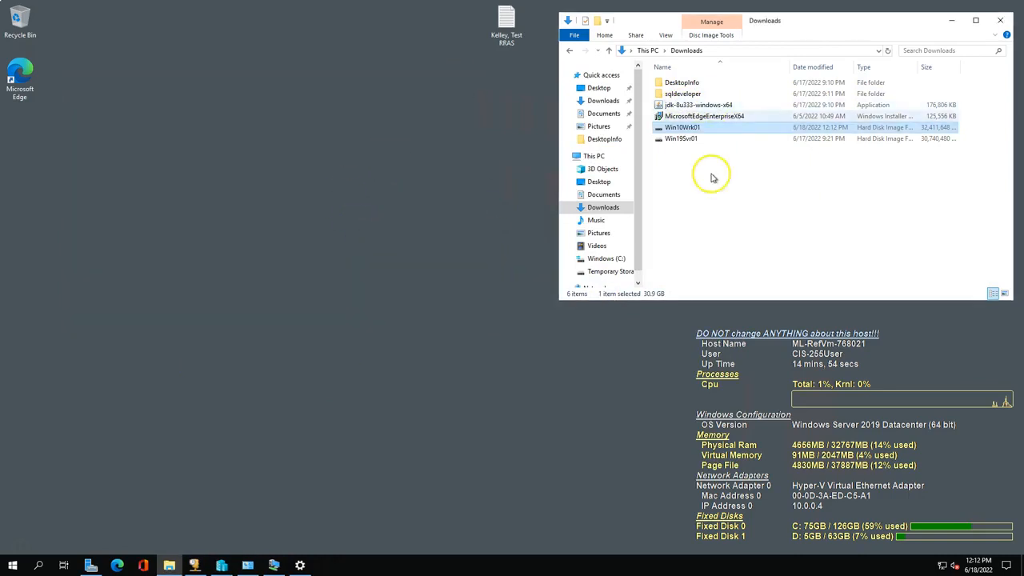
{"action": "left_click", "coordinate": [999, 21]}
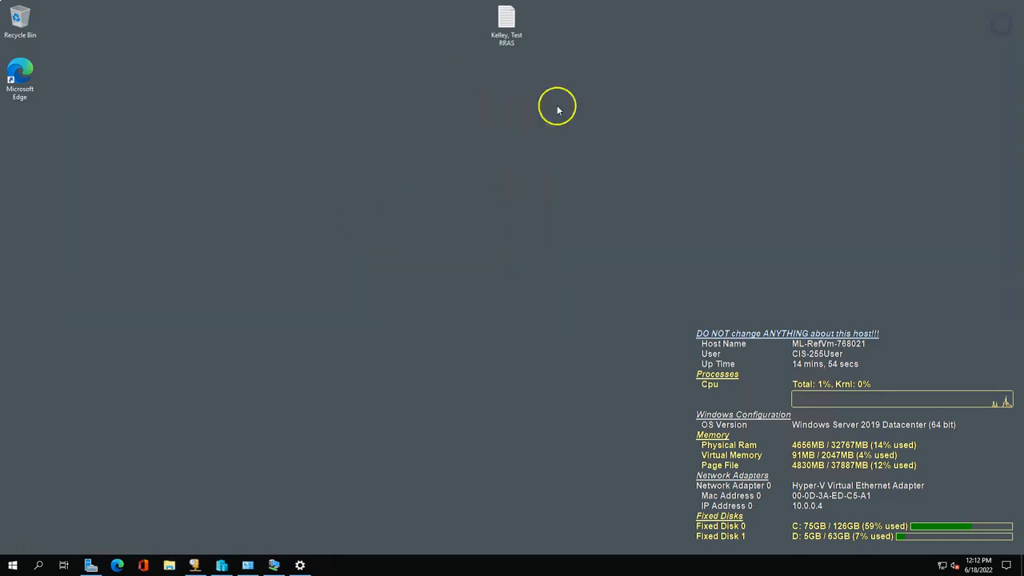
Switch to Server Manager and open the Routing and Remote Access console
{"action": "left_click", "coordinate": [13, 565]}
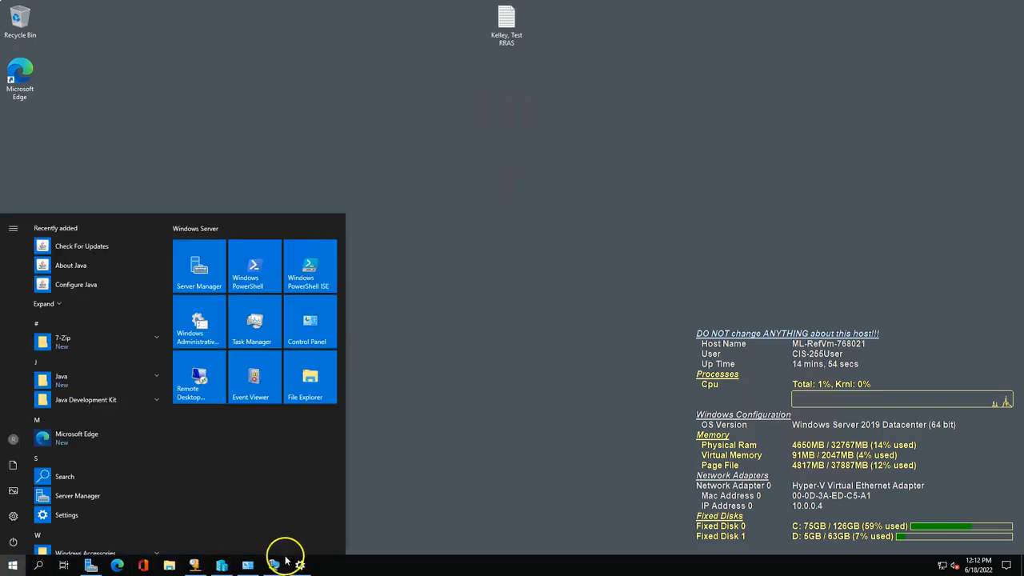
{"action": "left_click", "coordinate": [91, 567]}
{"action": "left_click", "coordinate": [681, 187]}
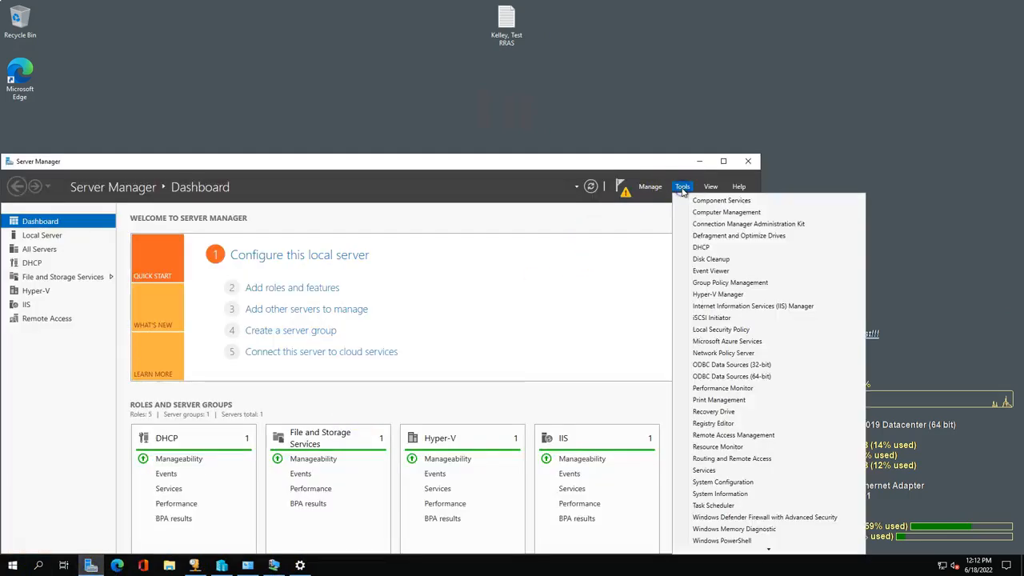
{"action": "left_click", "coordinate": [729, 458]}
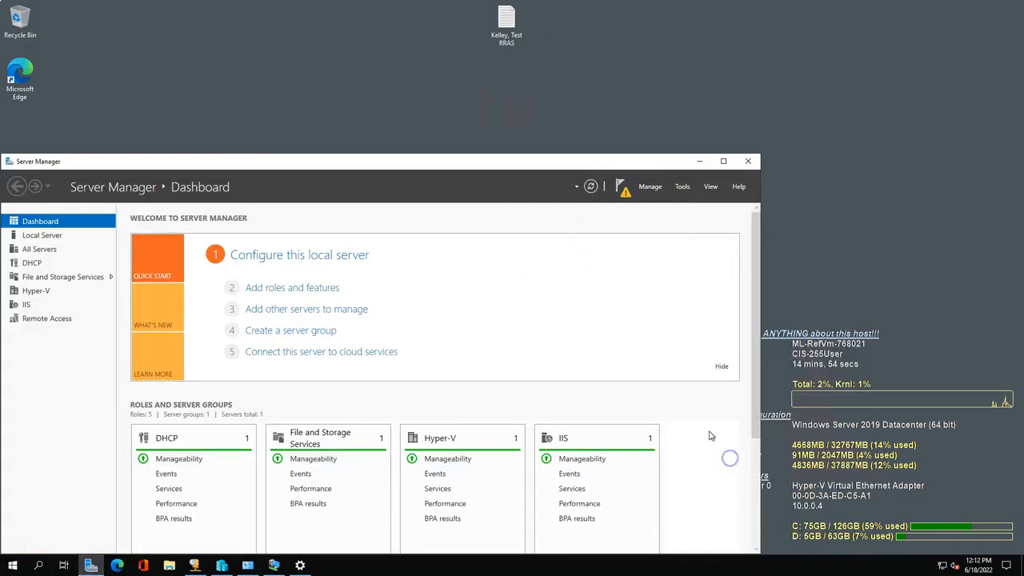
{"action": "left_click", "coordinate": [624, 189]}
{"action": "left_click", "coordinate": [532, 253]}
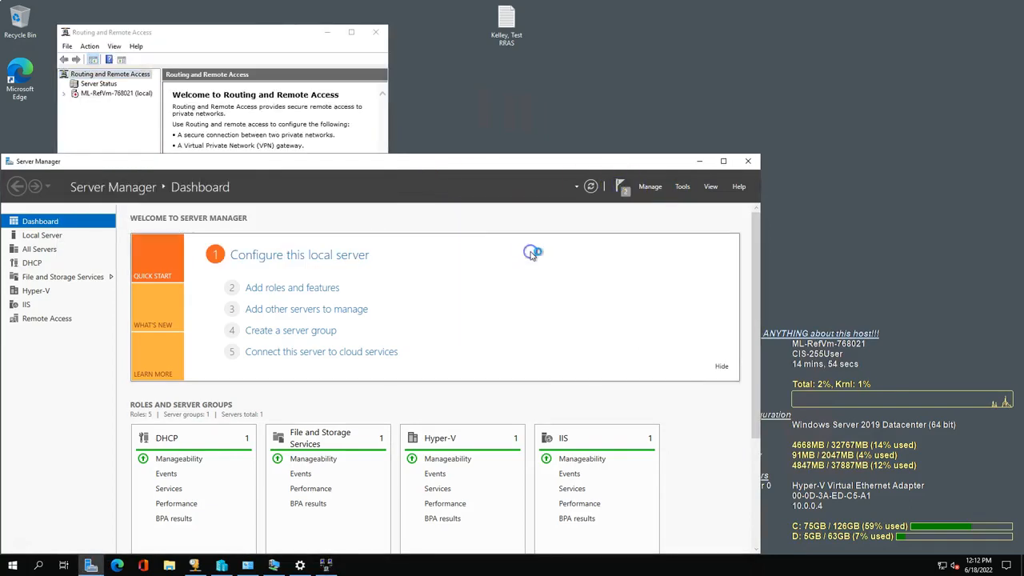
{"action": "left_click", "coordinate": [699, 164]}
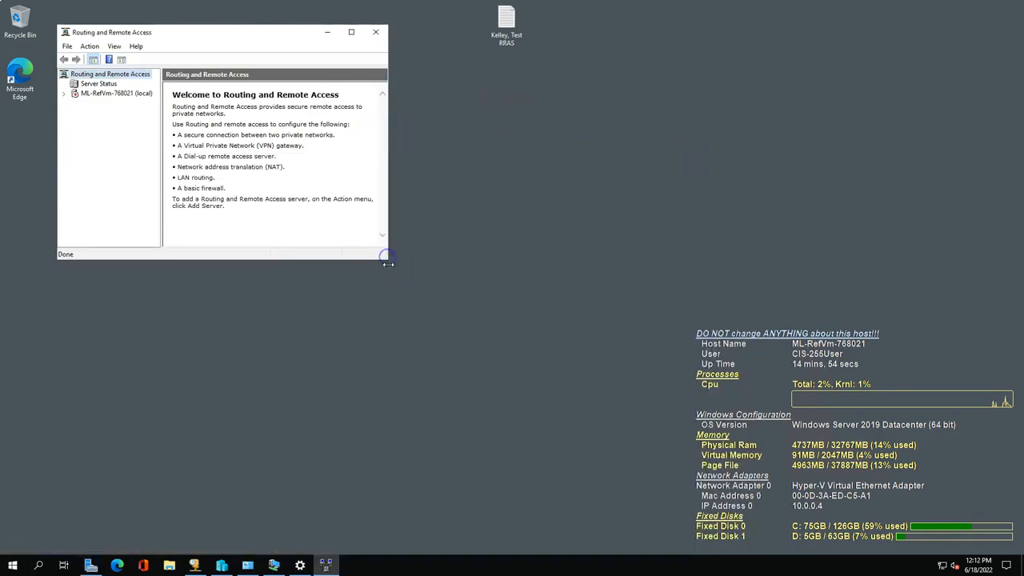
{"action": "left_click_drag", "start_coordinate": [388, 263], "coordinate": [757, 357]}
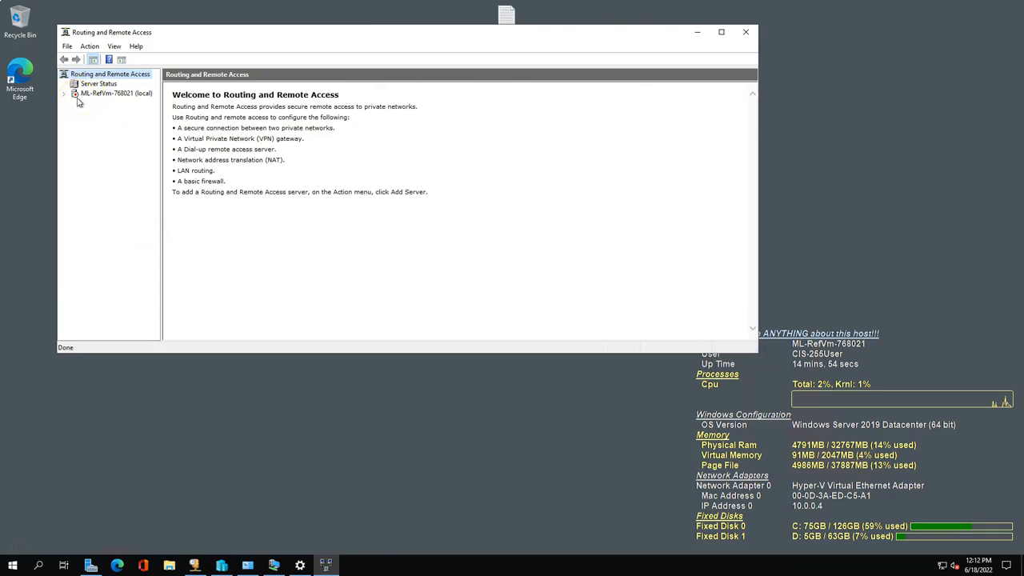
{"action": "left_click_drag", "start_coordinate": [162, 179], "coordinate": [236, 181]}
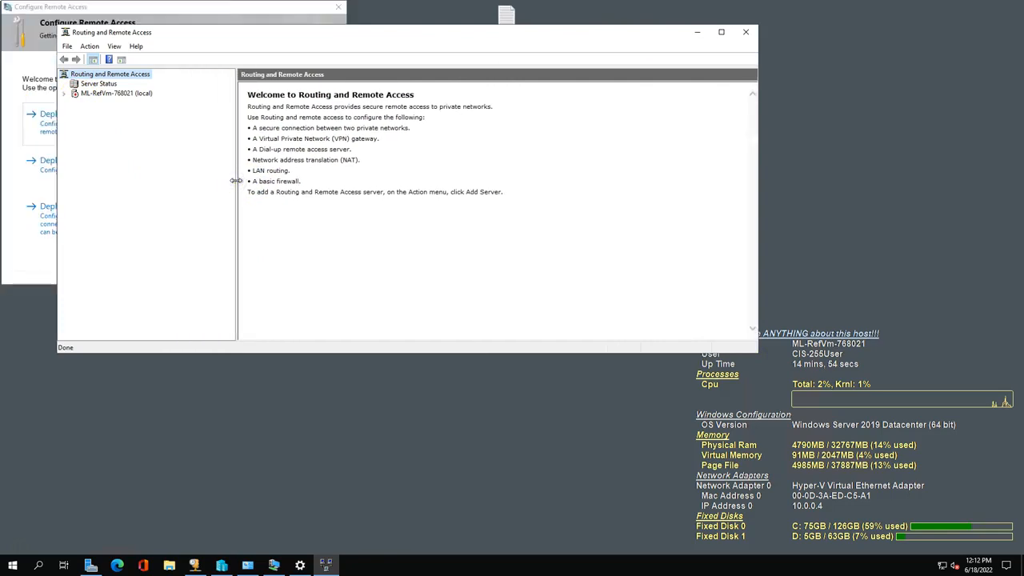
{"action": "left_click_drag", "start_coordinate": [291, 38], "coordinate": [433, 58]}
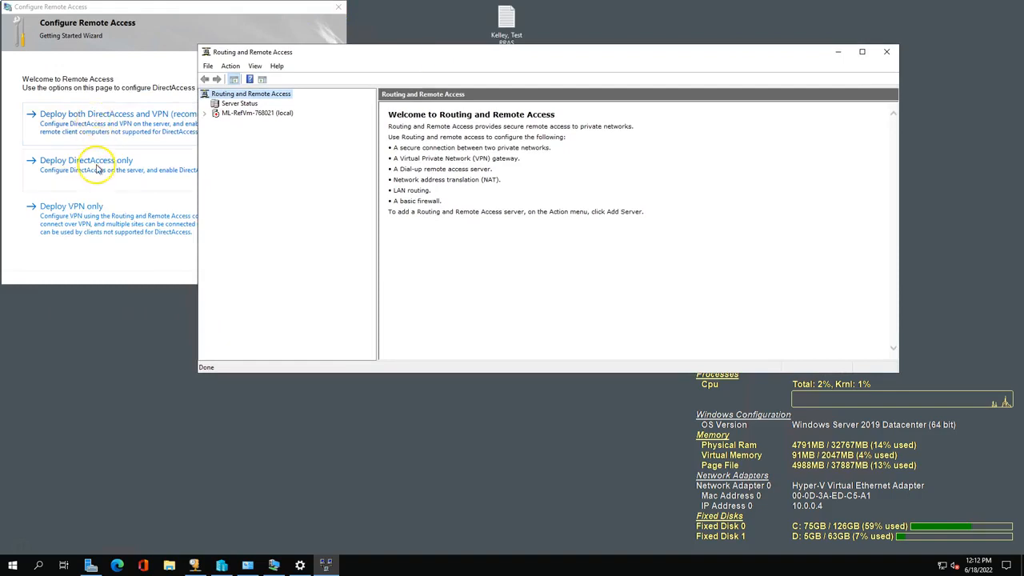
{"action": "left_click", "coordinate": [338, 7]}
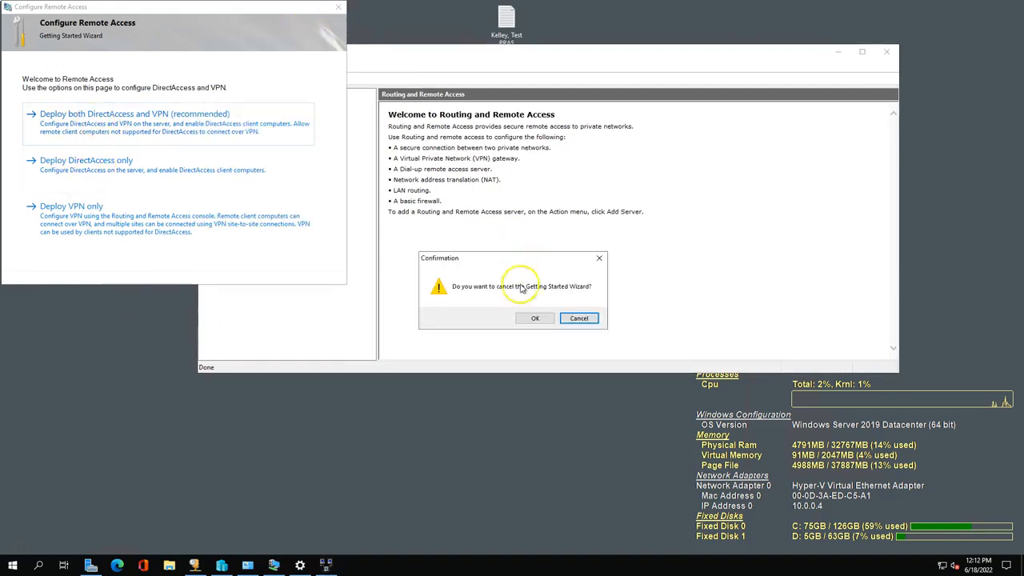
{"action": "left_click", "coordinate": [531, 319]}
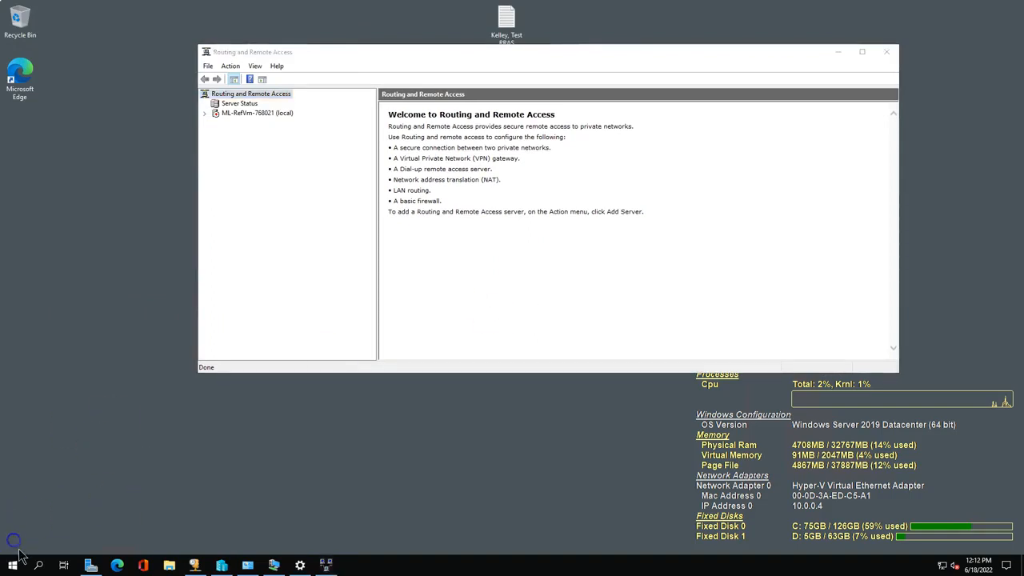
Configure and enable Routing and Remote Access on the local server using a custom configuration with LAN routing, and start the service
{"action": "right_click", "coordinate": [249, 117]}
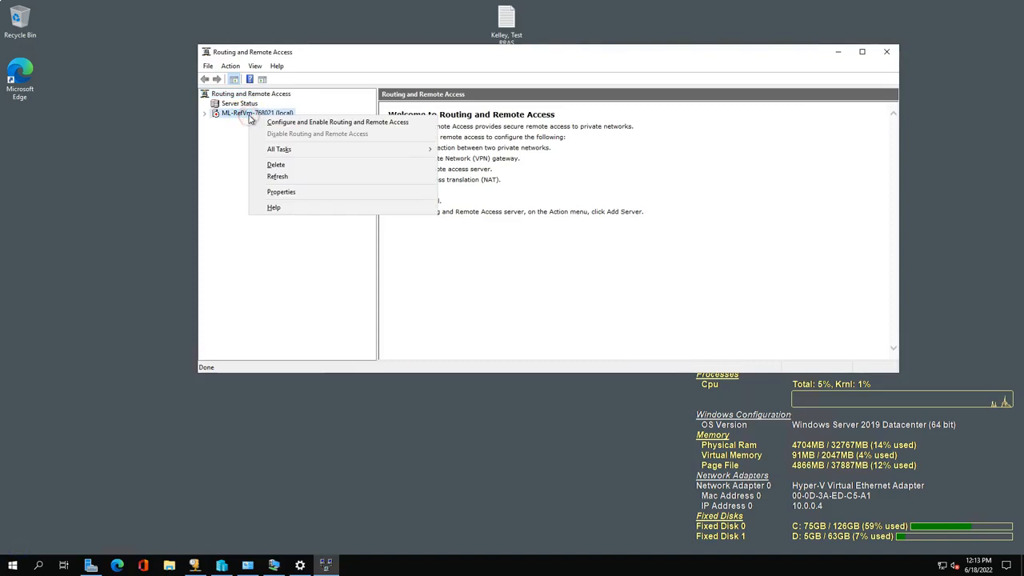
{"action": "left_click", "coordinate": [276, 121]}
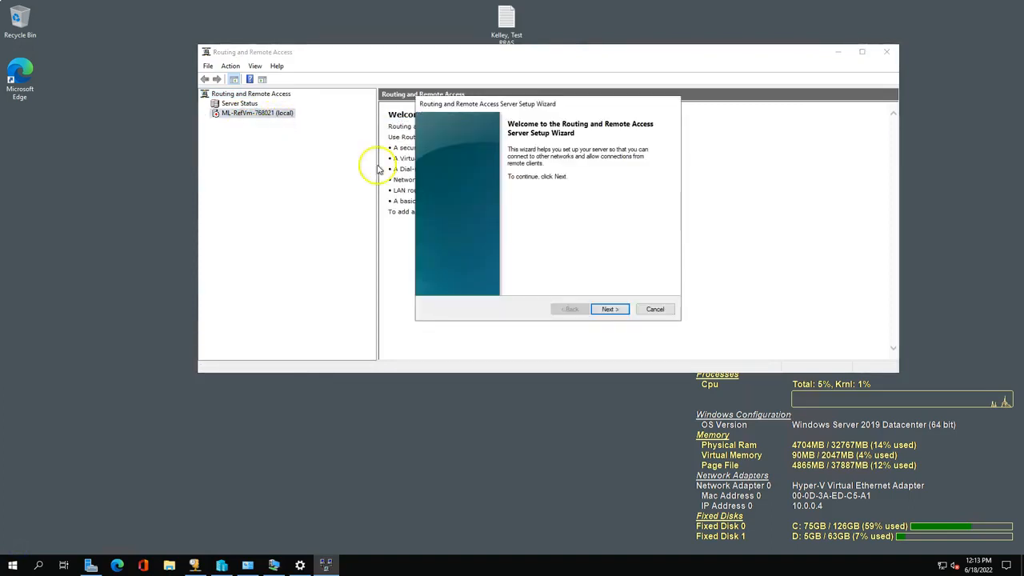
{"action": "left_click", "coordinate": [608, 310]}
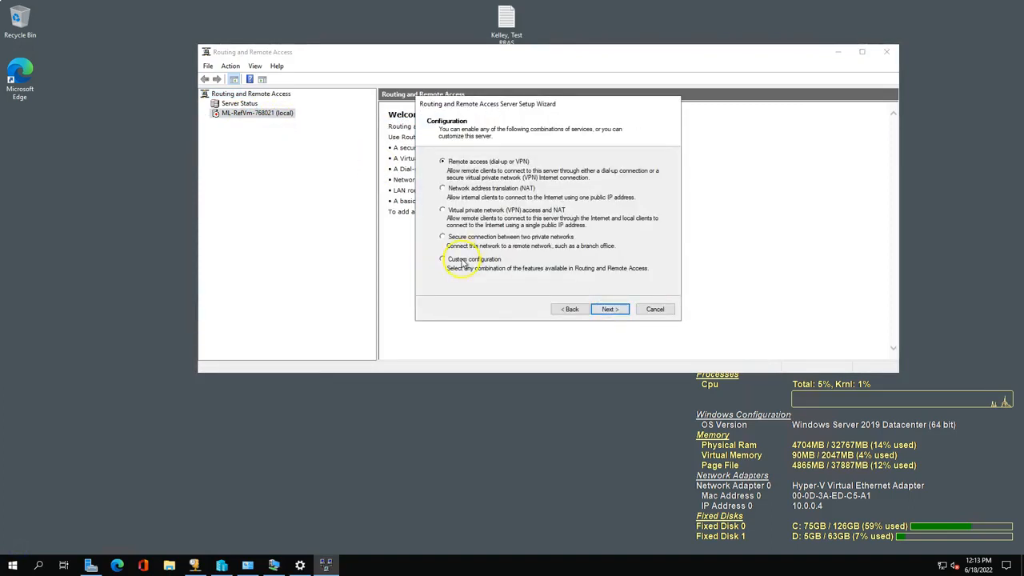
{"action": "left_click", "coordinate": [598, 310]}
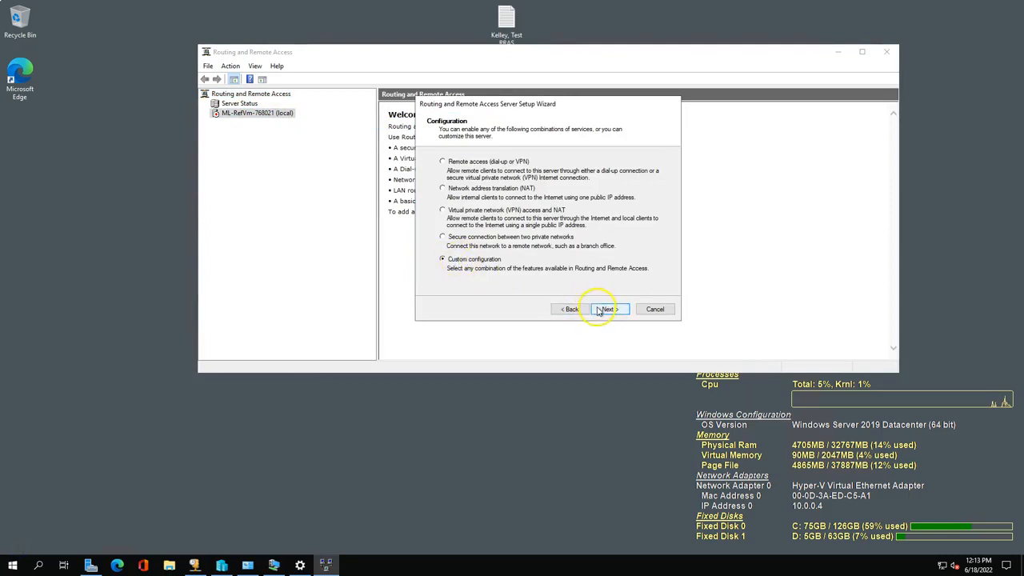
{"action": "left_click", "coordinate": [606, 311]}
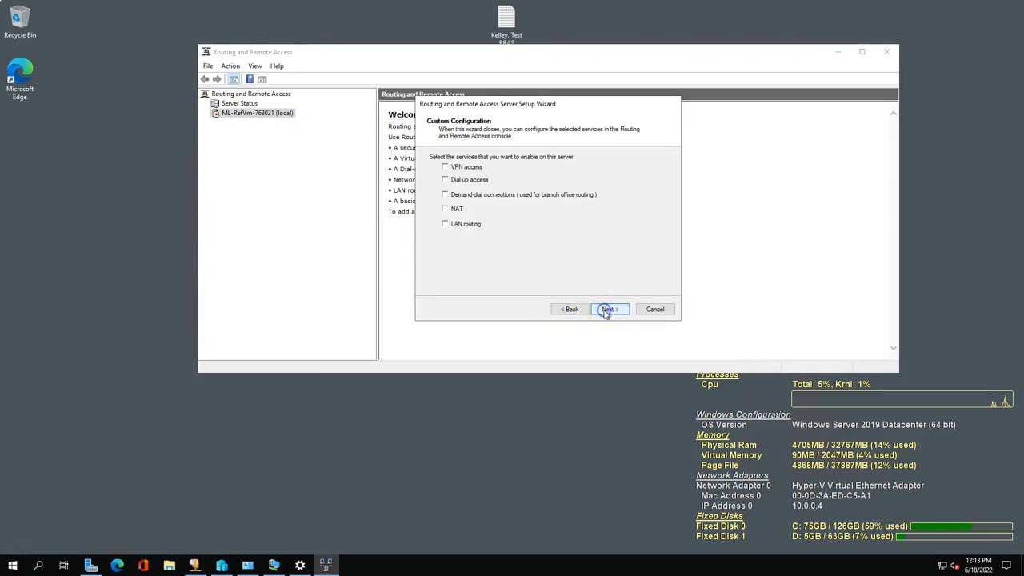
{"action": "left_click", "coordinate": [452, 234]}
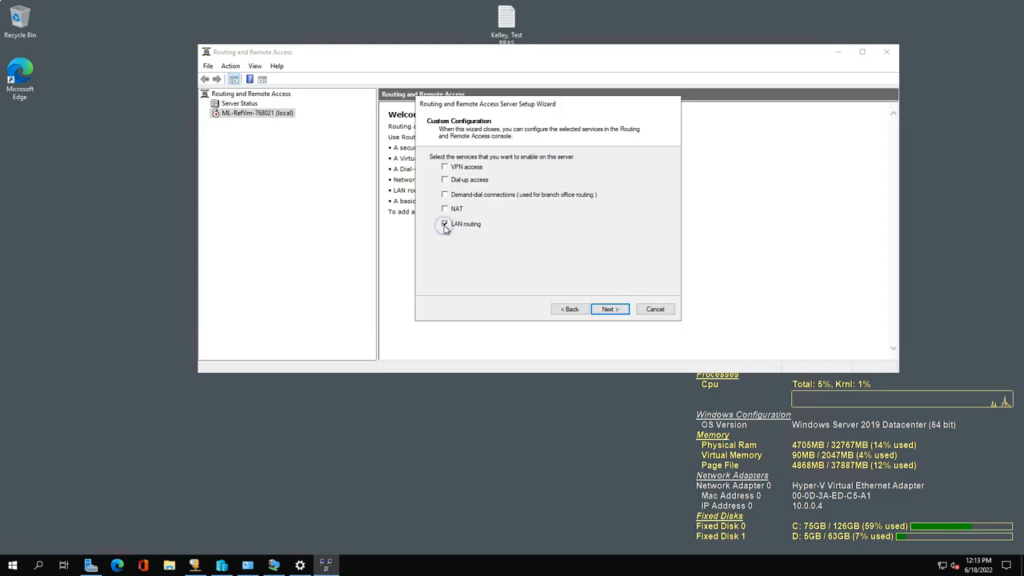
{"action": "left_click", "coordinate": [602, 311]}
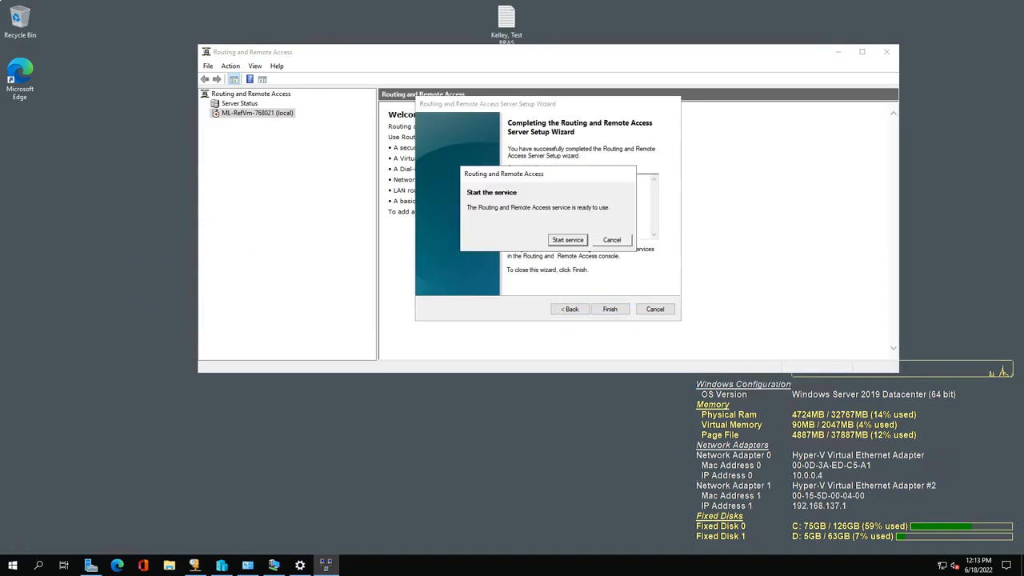
{"action": "left_click", "coordinate": [567, 240]}
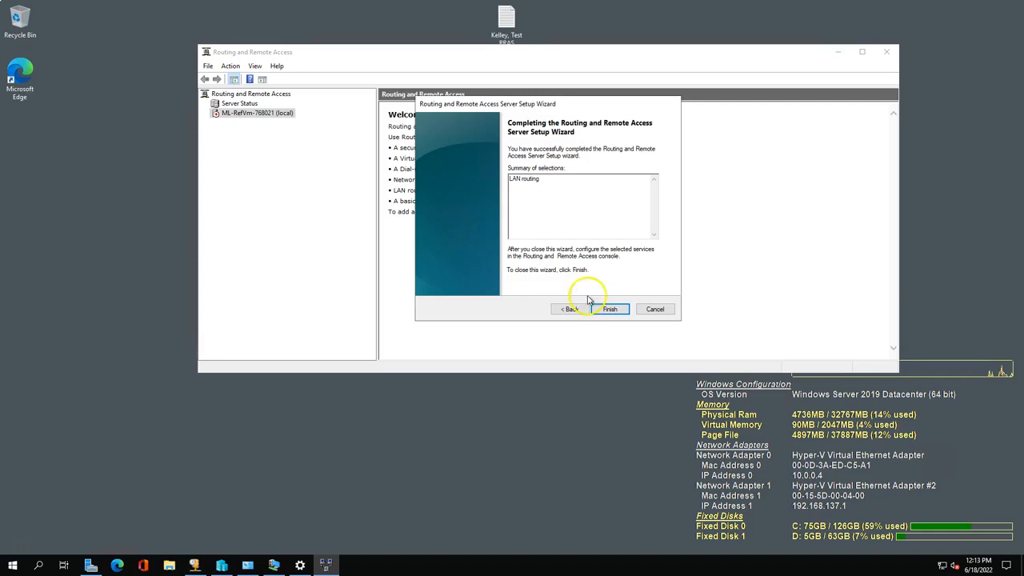
{"action": "left_click", "coordinate": [610, 310]}
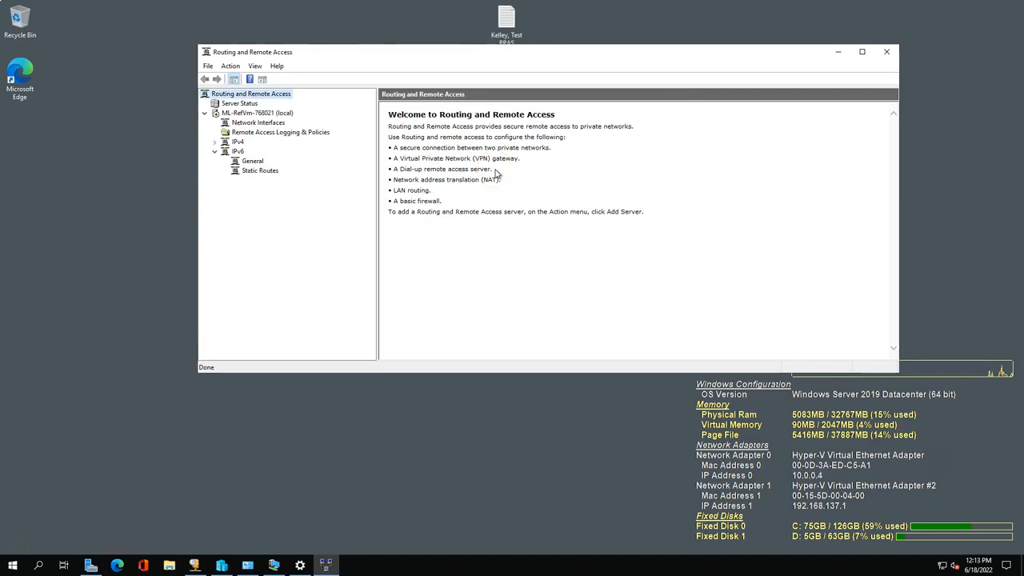
{"action": "right_click", "coordinate": [234, 114]}
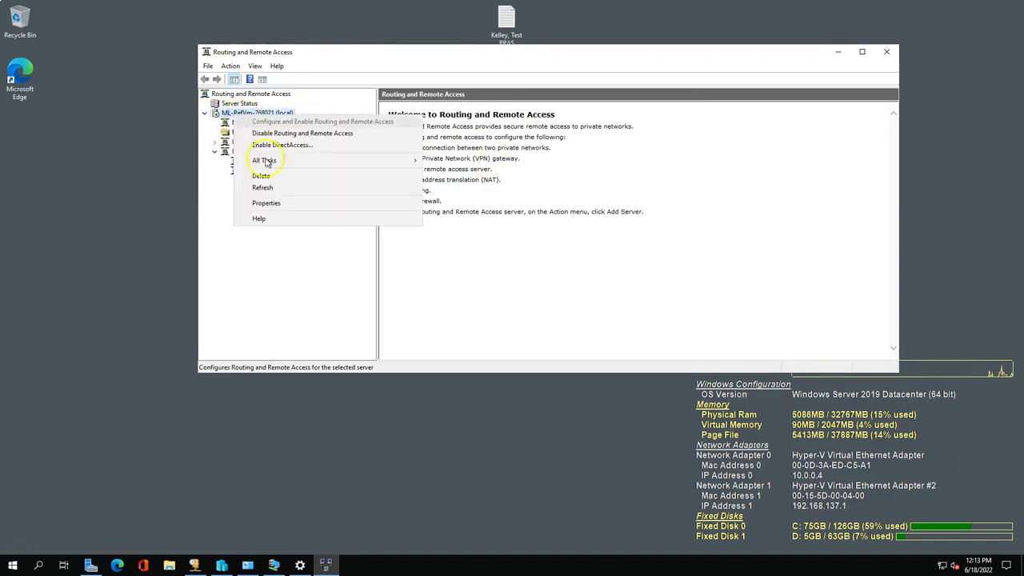
{"action": "left_click", "coordinate": [268, 202]}
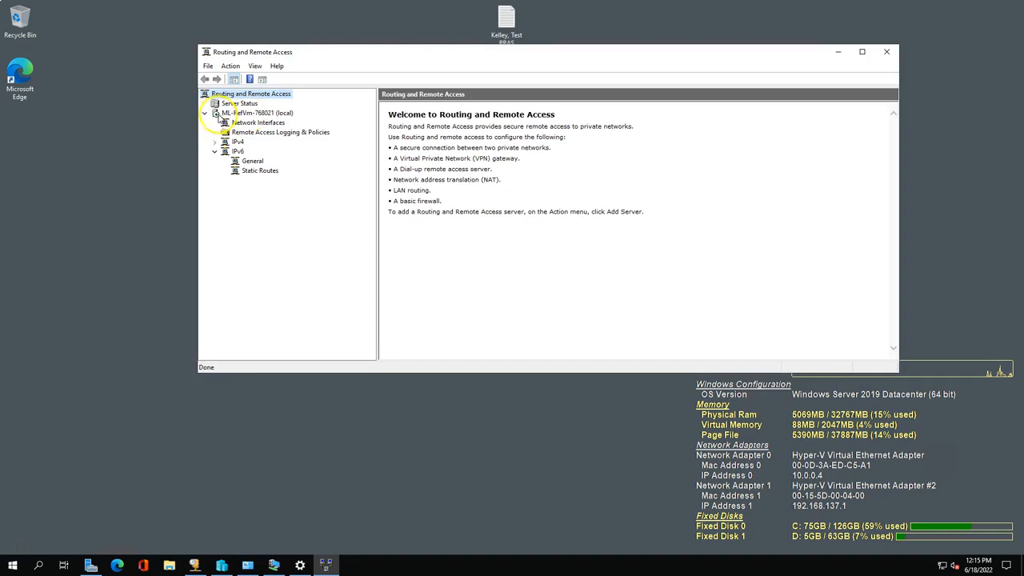
Open Windows Defender Firewall with Advanced Security on the host and display its inbound rules
{"action": "left_click", "coordinate": [14, 566]}
{"action": "type", "text": "r"}
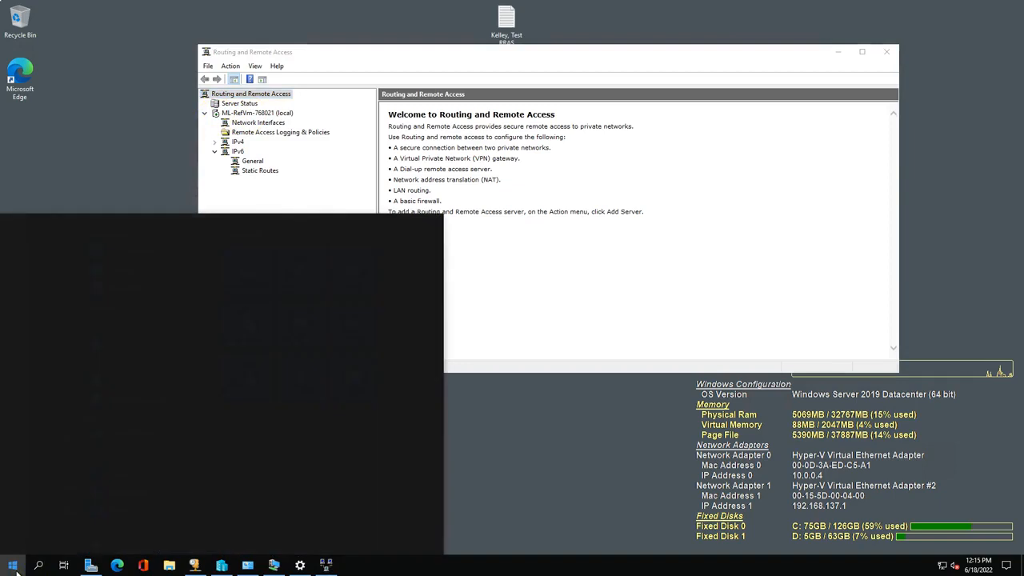
{"action": "type", "text": "firewall"}
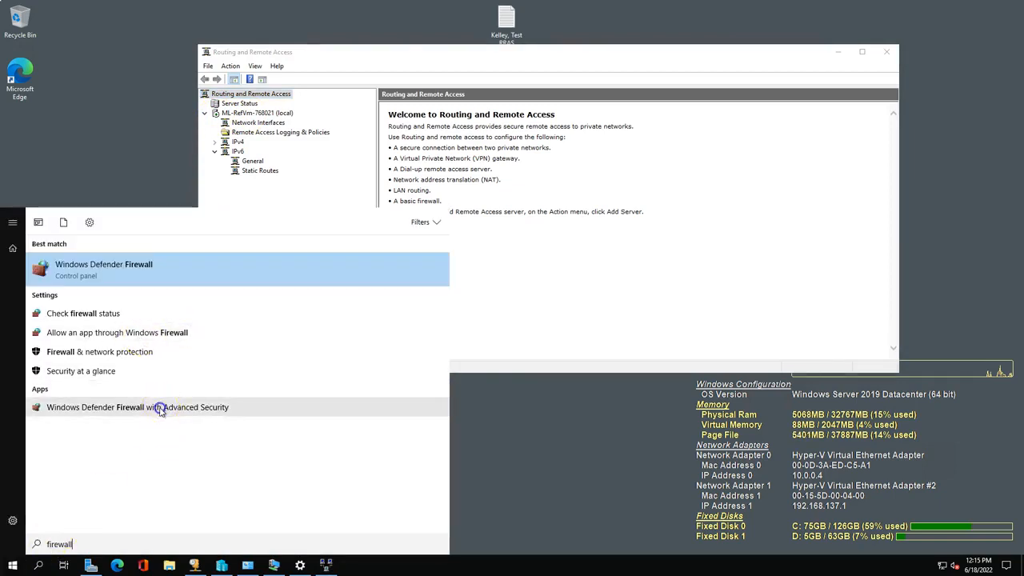
{"action": "left_click", "coordinate": [160, 407]}
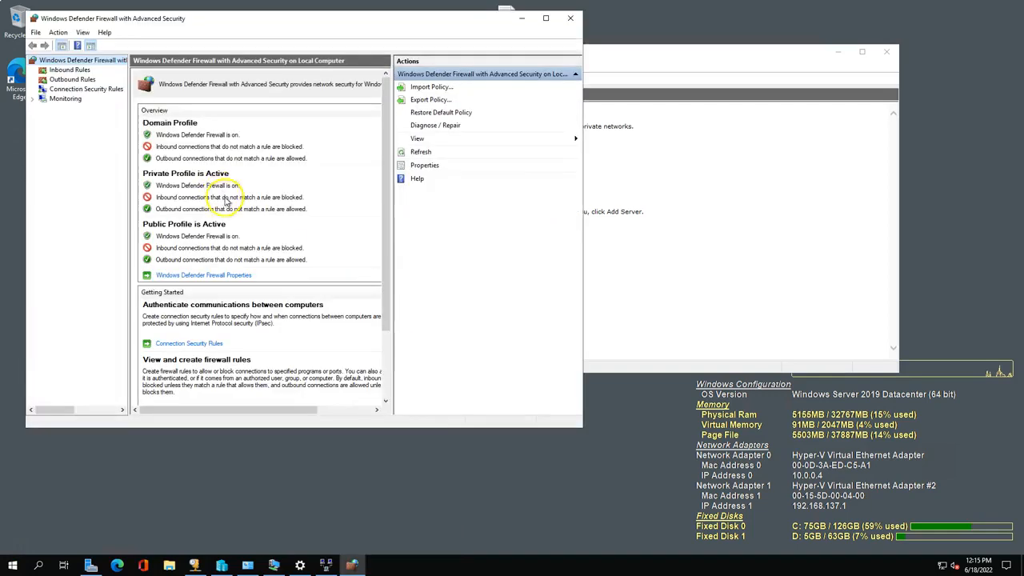
{"action": "left_click", "coordinate": [64, 69]}
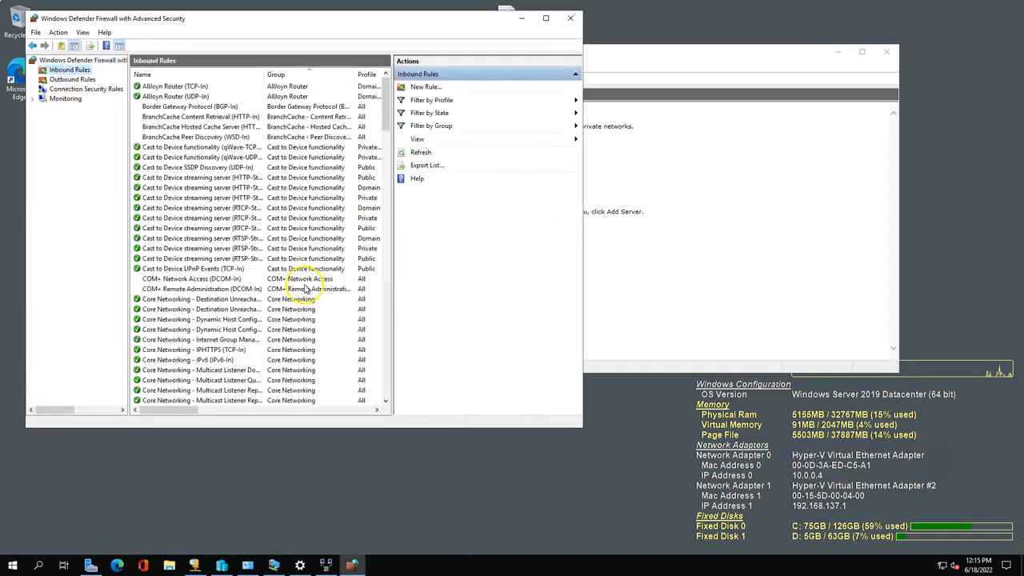
Sort the host's inbound rules by name, enable all File and Printer Sharing rules, and minimize the firewall console
{"action": "left_click", "coordinate": [199, 74]}
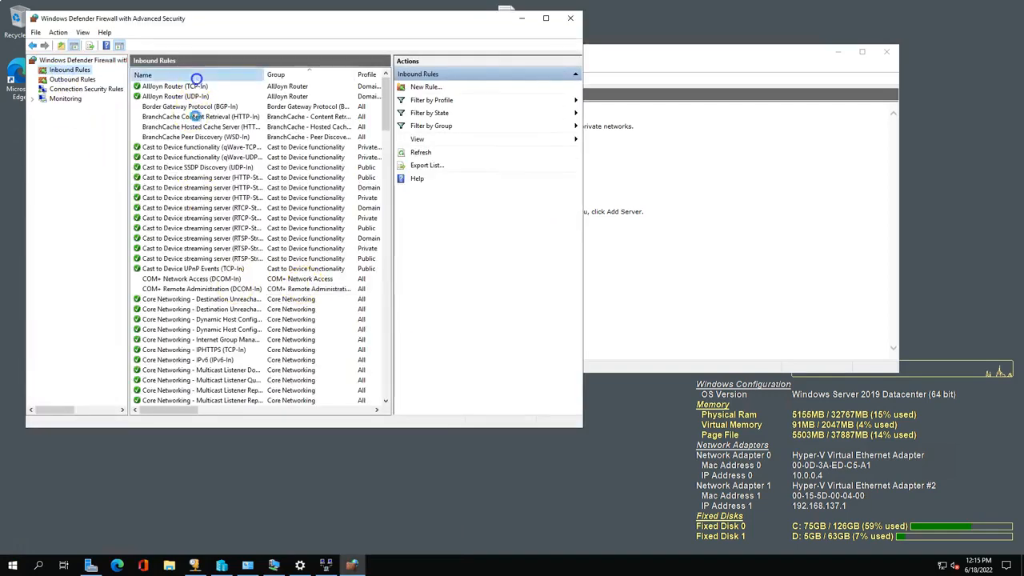
{"action": "scroll", "coordinate": [212, 309], "scroll_direction": "down", "scroll_amount": 5}
{"action": "left_click", "coordinate": [208, 308]}
{"action": "key", "text": "f"}
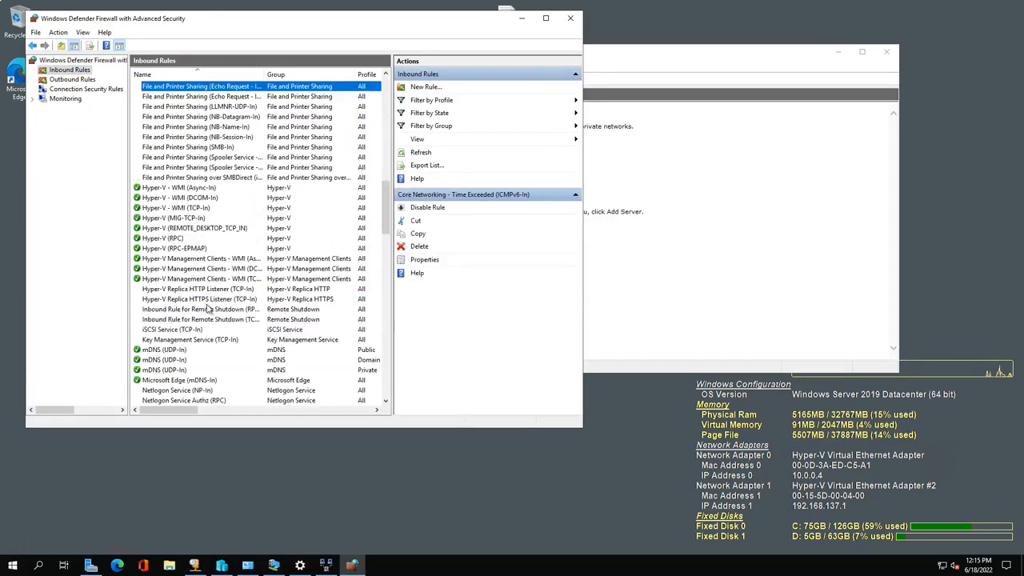
{"action": "left_click", "coordinate": [200, 178], "text": "shift"}
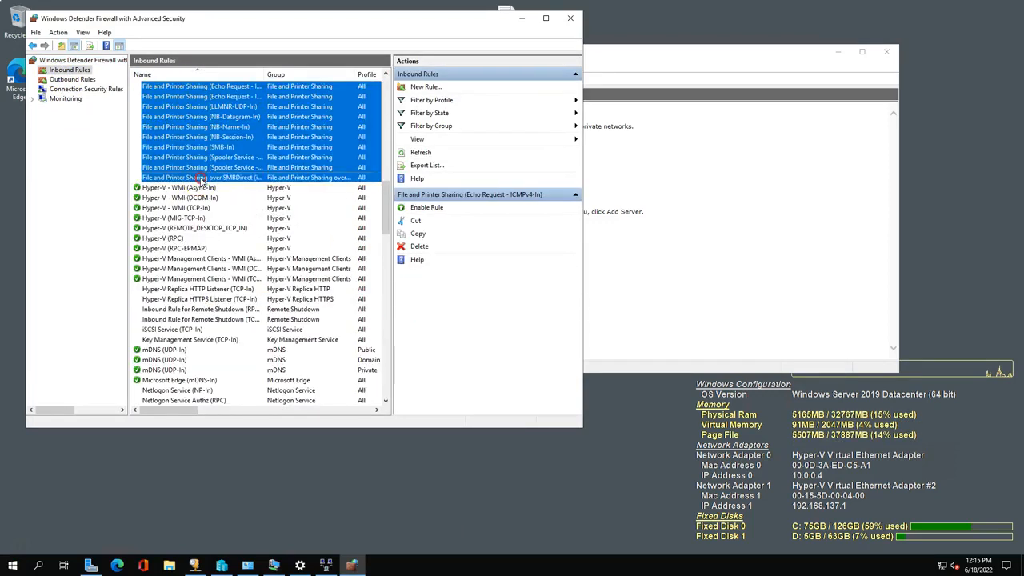
{"action": "right_click", "coordinate": [200, 178]}
{"action": "left_click", "coordinate": [230, 185]}
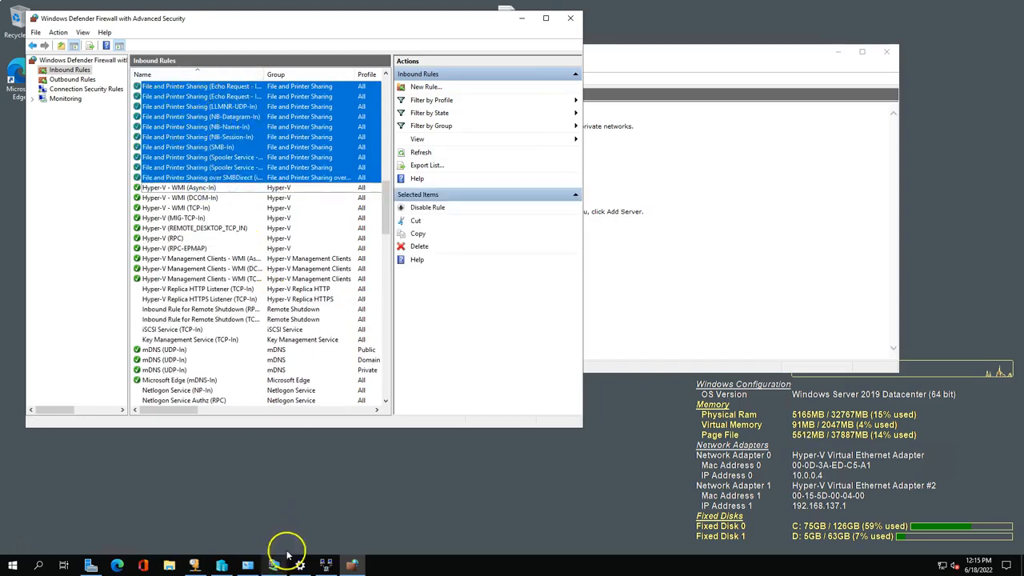
{"action": "left_click", "coordinate": [522, 18]}
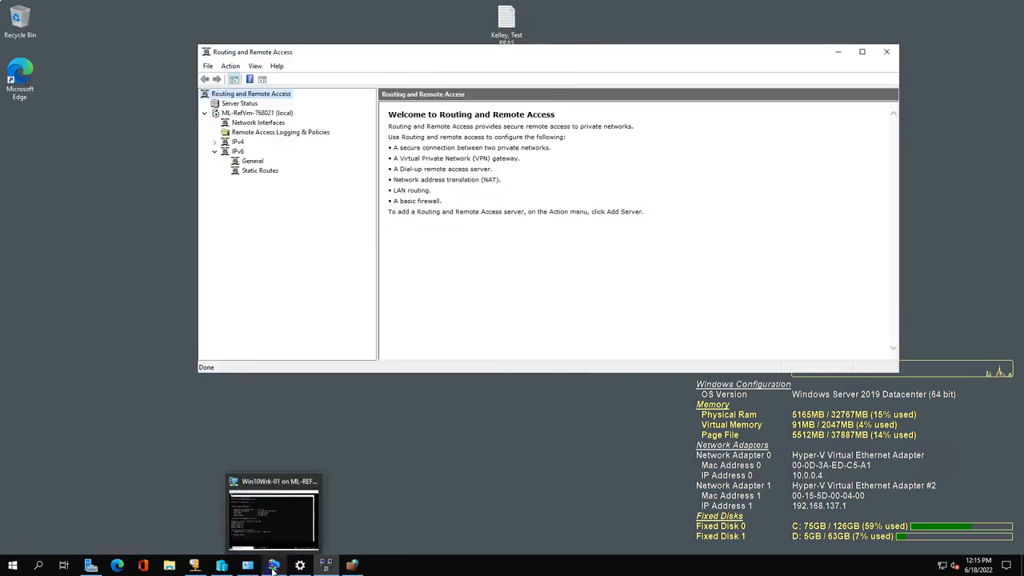
Switch to the Win10Wrk-01 virtual machine and open the inbound rules in its Windows Defender Firewall with Advanced Security
{"action": "left_click", "coordinate": [272, 568]}
{"action": "left_click", "coordinate": [53, 521]}
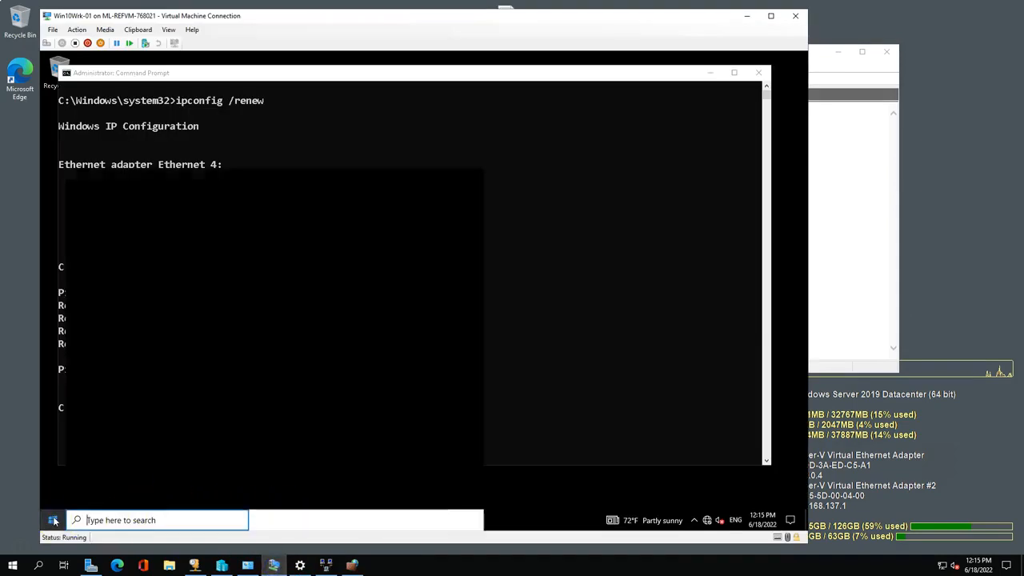
{"action": "type", "text": "firewall"}
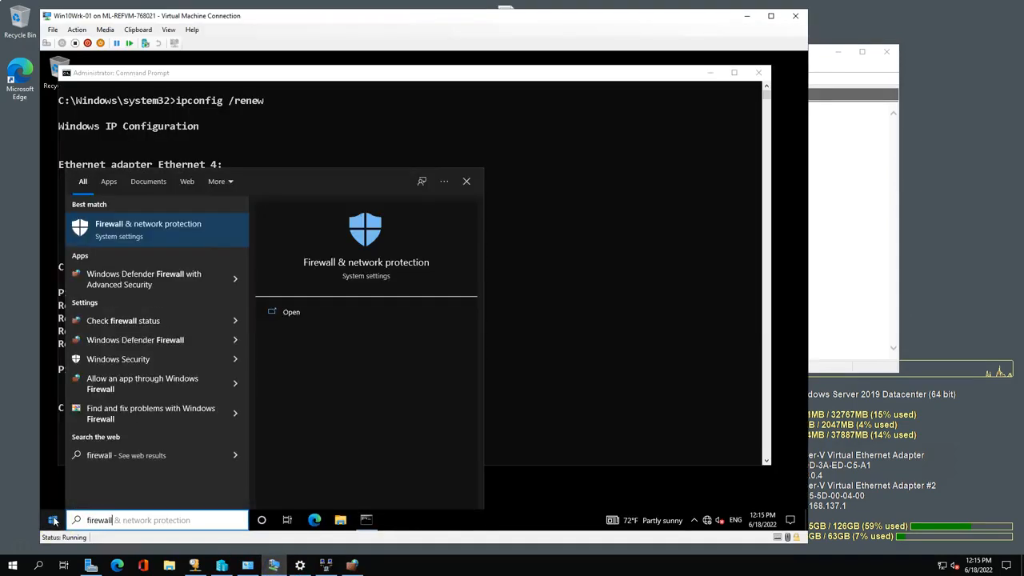
{"action": "left_click", "coordinate": [121, 280]}
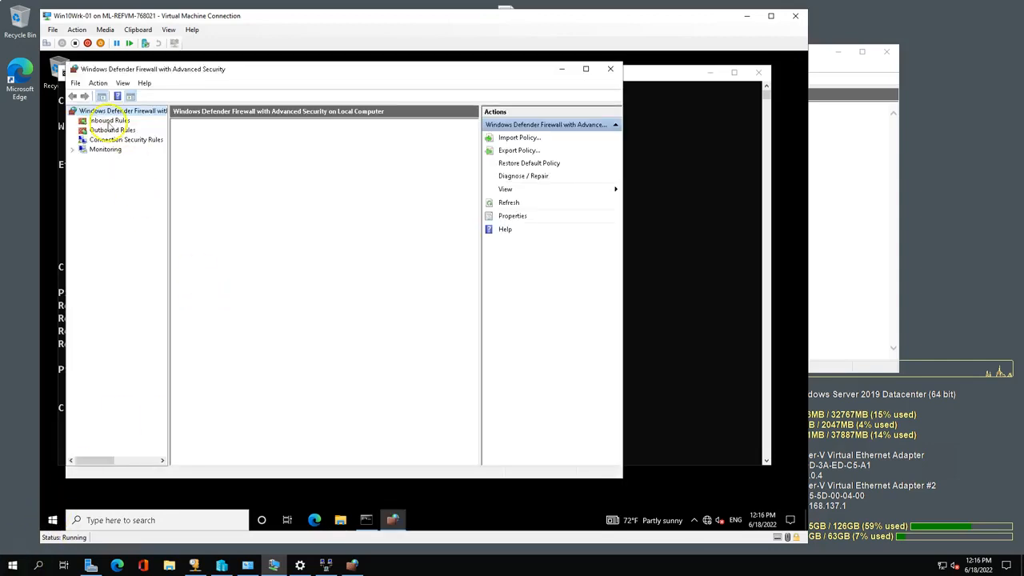
{"action": "left_click", "coordinate": [109, 120]}
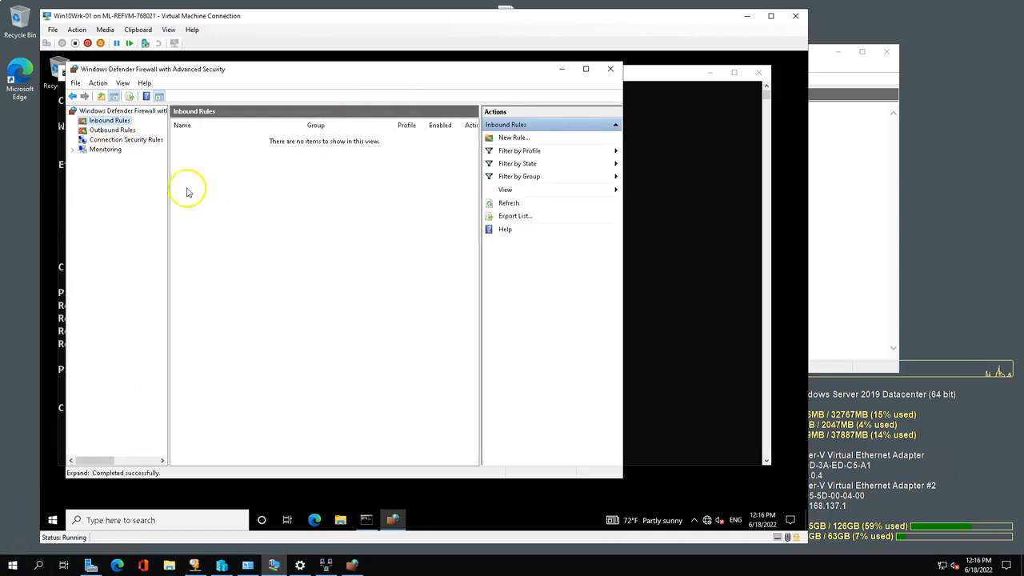
Sort the virtual machine's inbound rules by name, enable all File and Printer Sharing rules, and minimize the firewall console
{"action": "left_click", "coordinate": [188, 125]}
{"action": "left_click", "coordinate": [200, 168]}
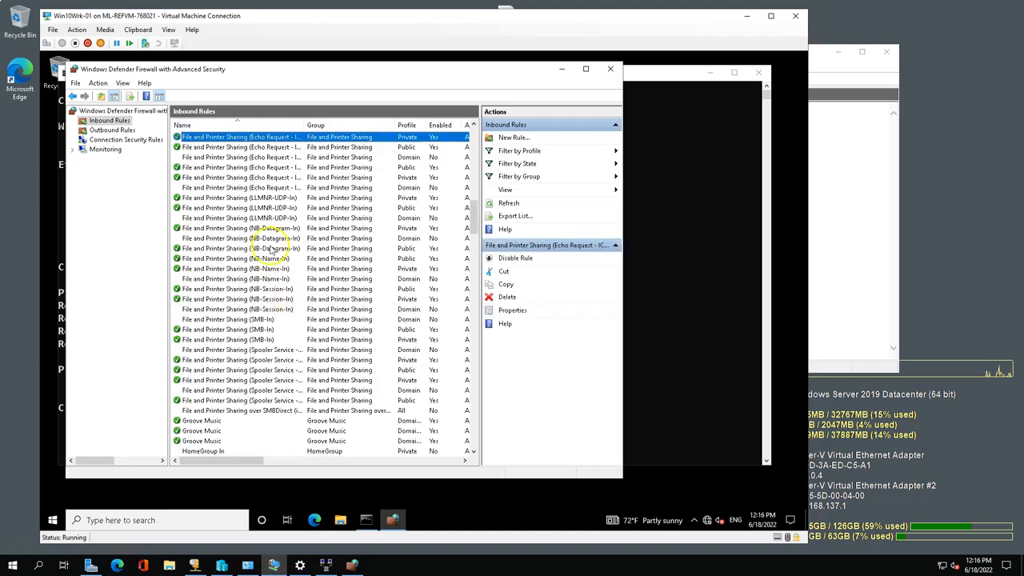
{"action": "left_click", "coordinate": [232, 411], "text": "shift"}
{"action": "right_click", "coordinate": [231, 413]}
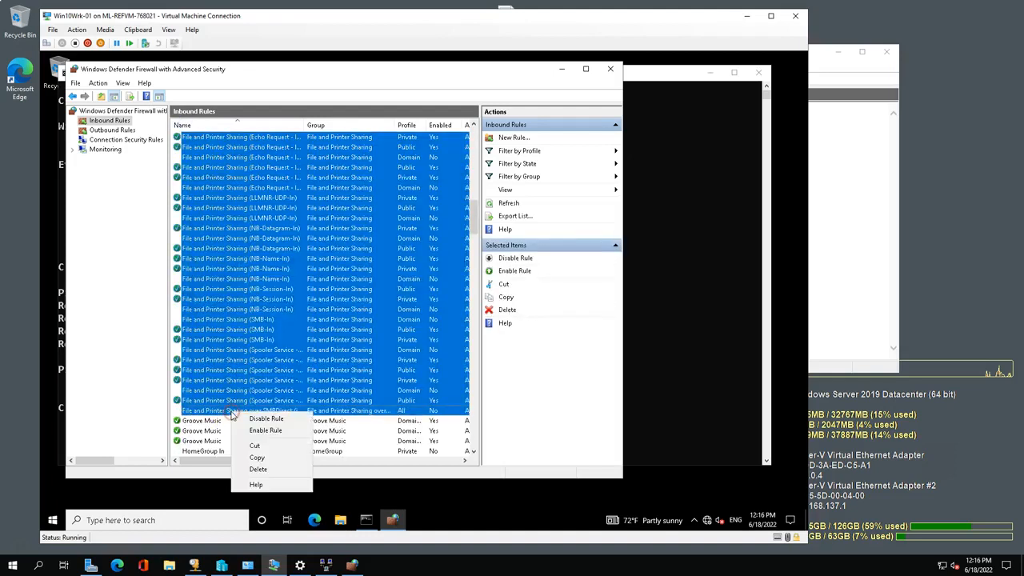
{"action": "left_click", "coordinate": [264, 431]}
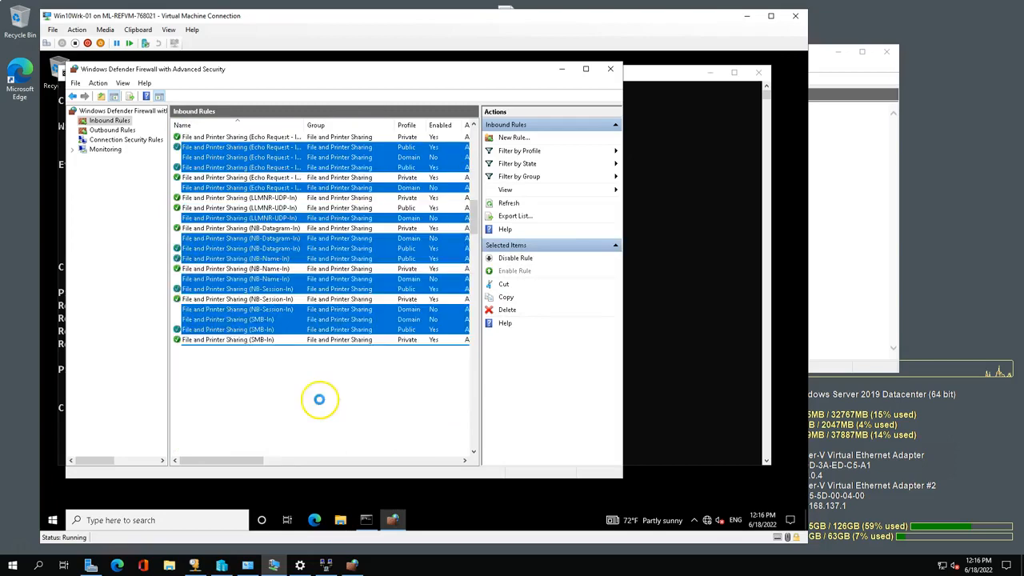
{"action": "left_click", "coordinate": [562, 69]}
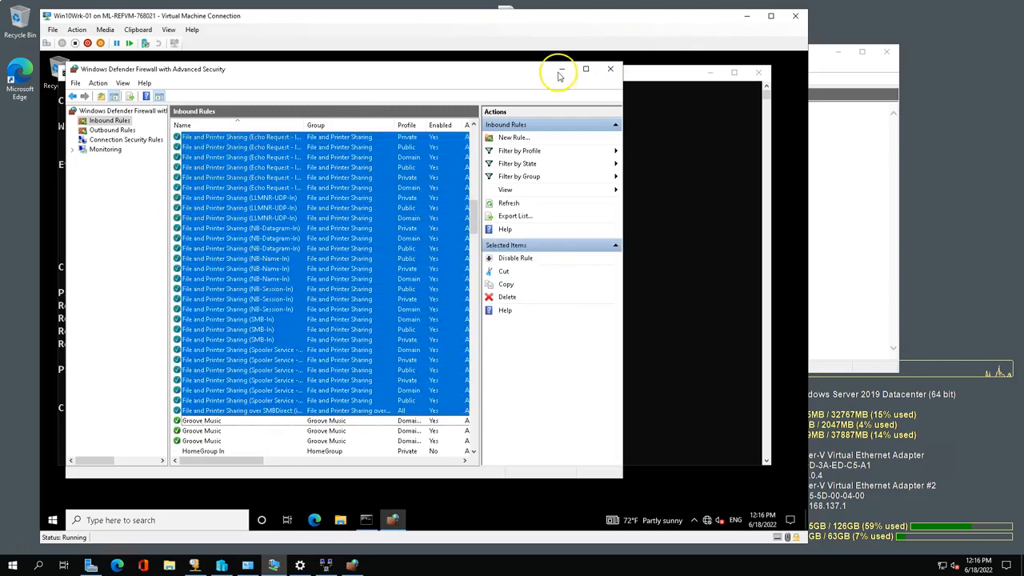
Ping the default gateway 192.168.137.1 from the virtual machine's Command Prompt
{"action": "left_click", "coordinate": [482, 254]}
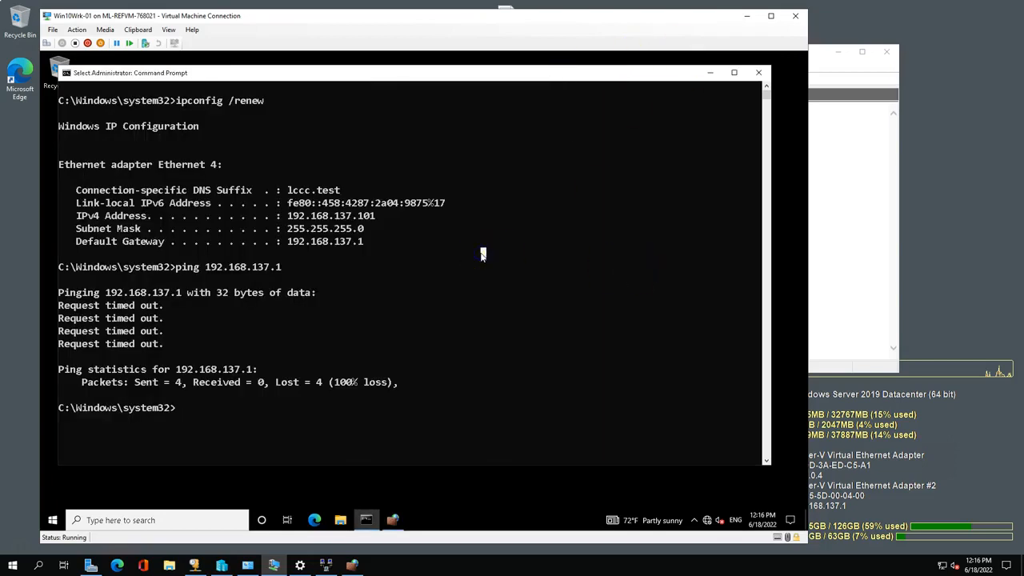
{"action": "type", "text": "ping 192.168.13"}
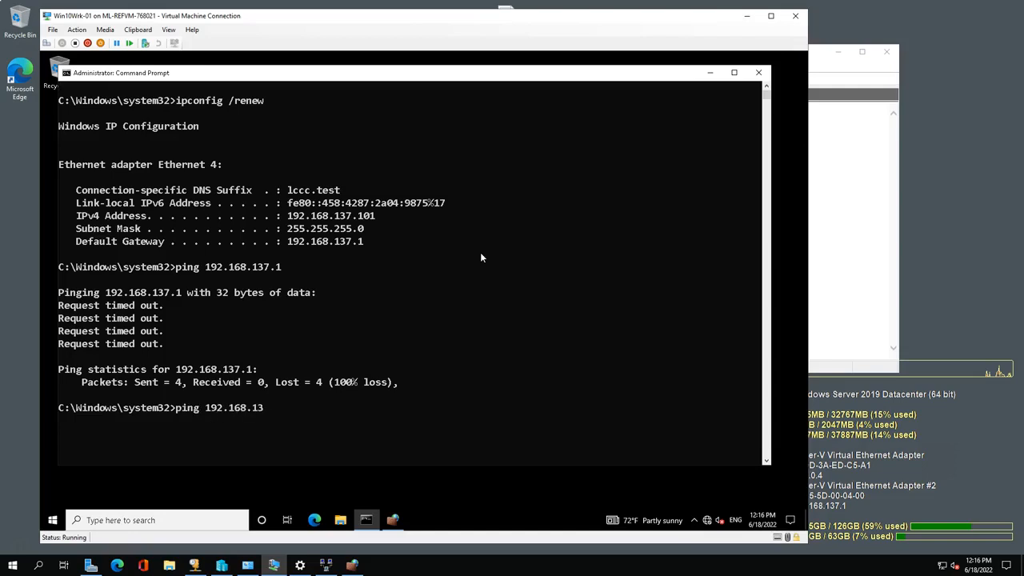
{"action": "type", "text": "7.1"}
{"action": "key", "text": "Return"}
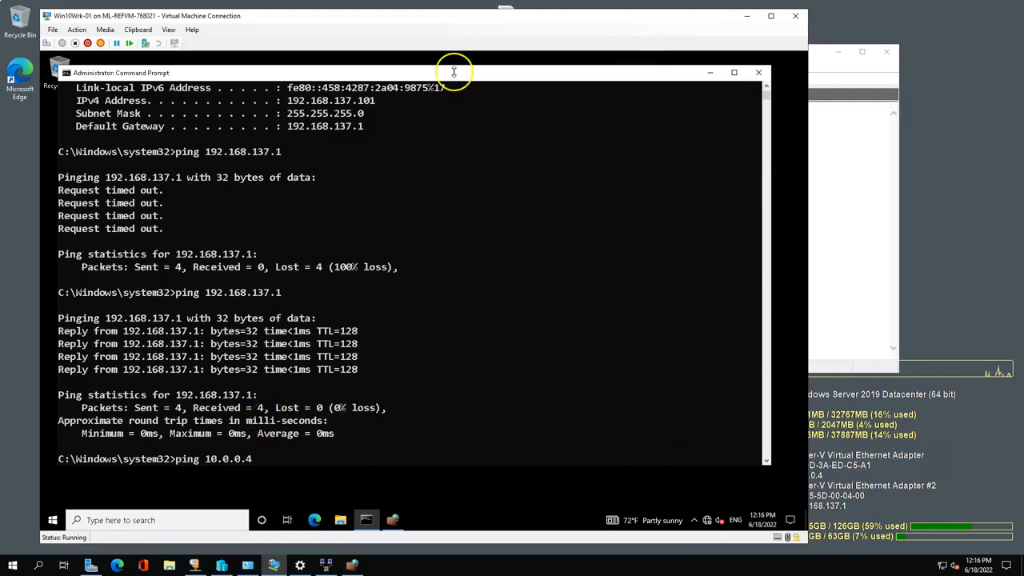
Move the virtual machine window to uncover the host's adapter details, and ping 10.0.0.4 and 8.8.8.8 from the virtual machine
{"action": "left_click_drag", "start_coordinate": [454, 26], "coordinate": [427, 28]}
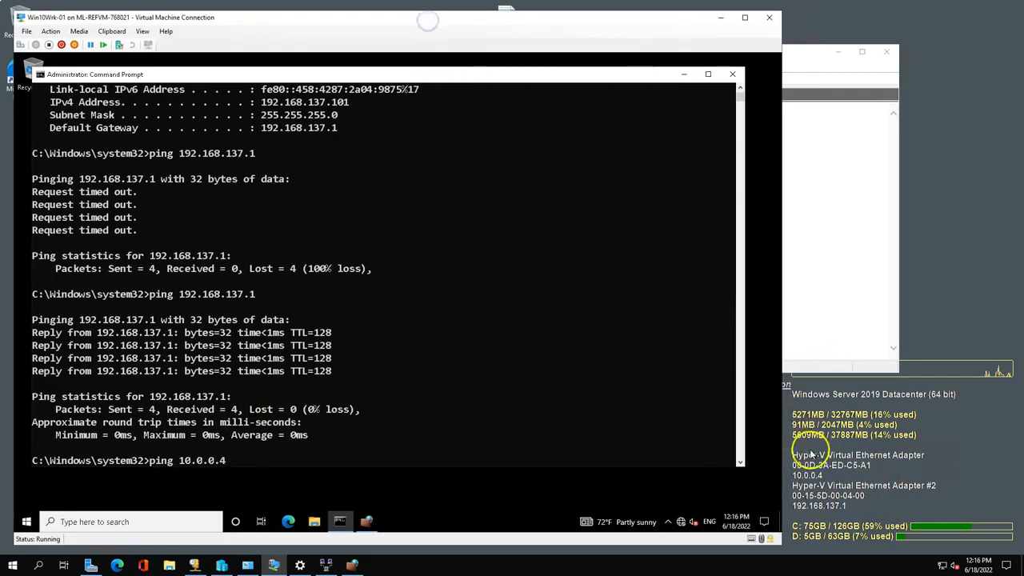
{"action": "key", "text": "Return"}
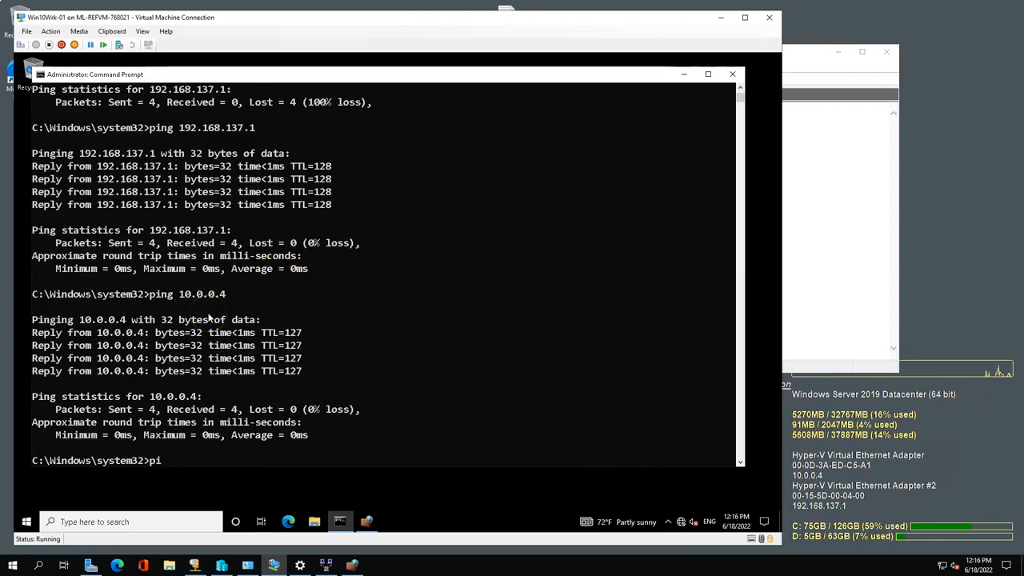
{"action": "type", "text": ".8.8.8"}
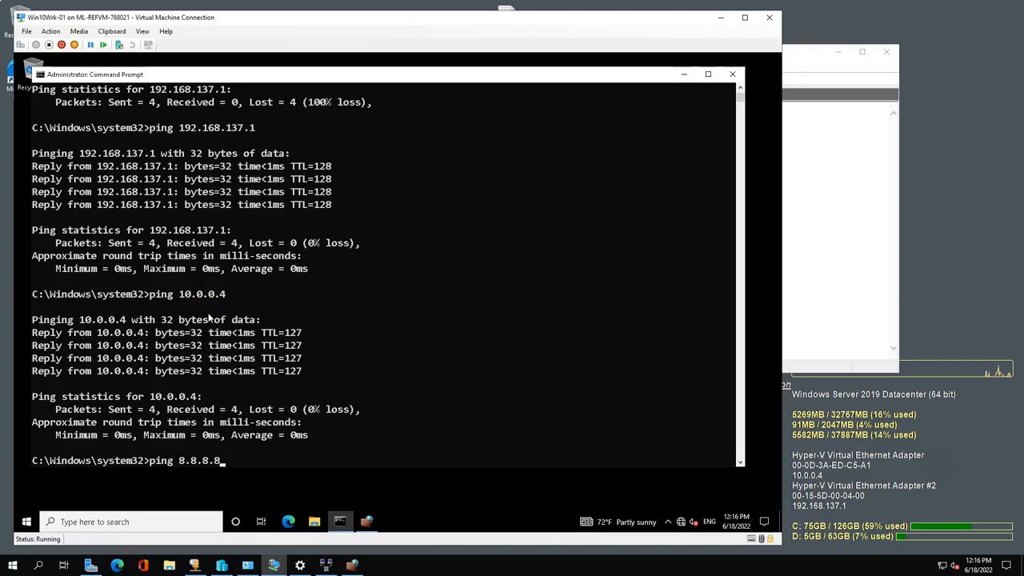
{"action": "key", "text": "Return"}
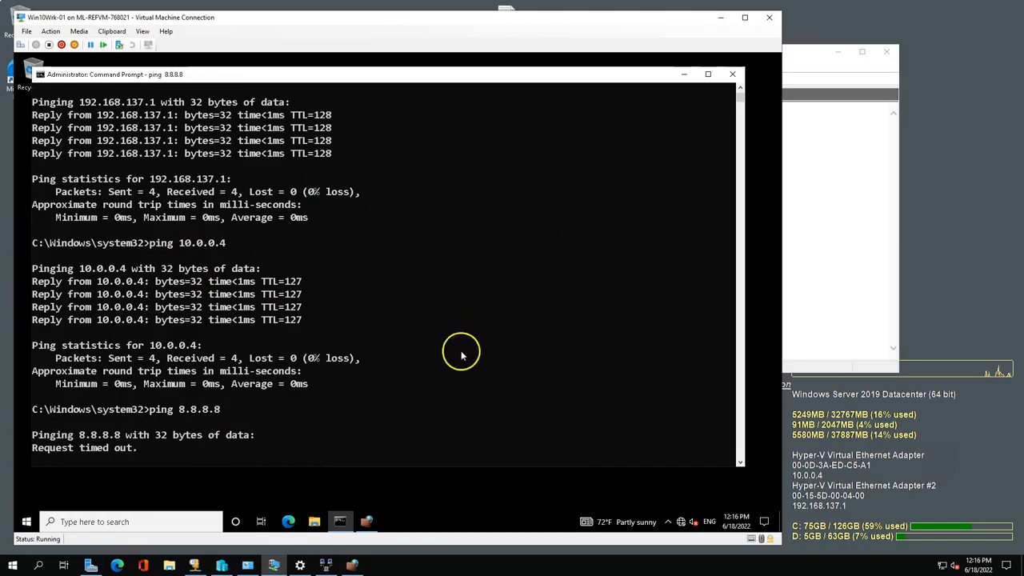
Minimize the virtual machine window, then narrow and move the Routing and Remote Access console to uncover the host's network adapter details
{"action": "left_click", "coordinate": [723, 17]}
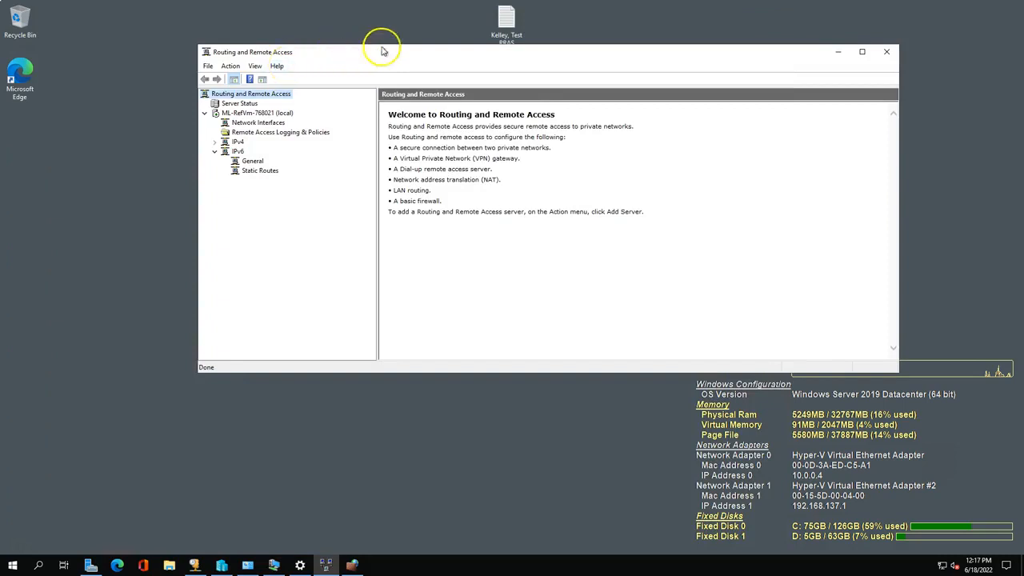
{"action": "left_click_drag", "start_coordinate": [903, 147], "coordinate": [701, 147]}
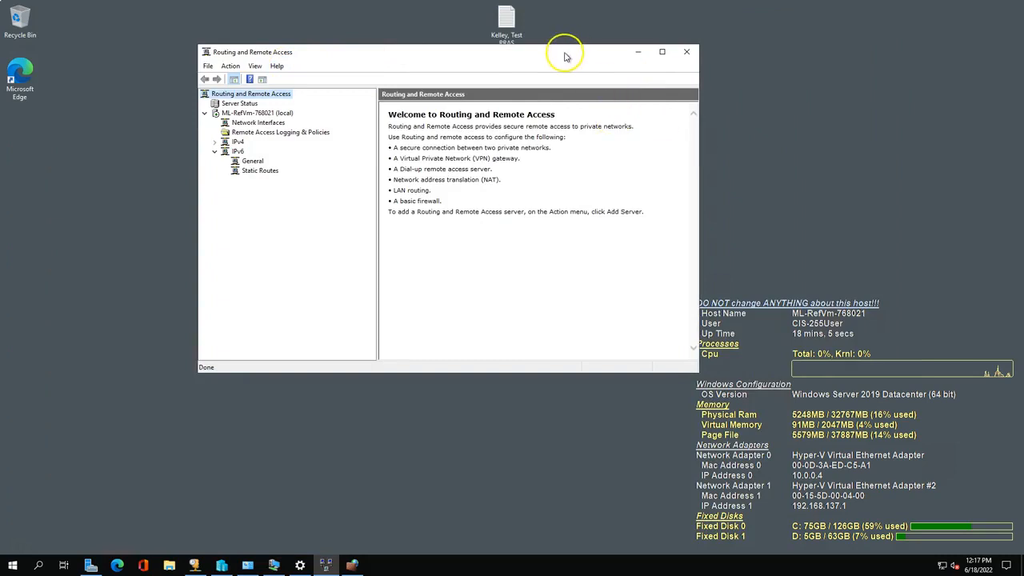
{"action": "left_click_drag", "start_coordinate": [565, 53], "coordinate": [506, 56]}
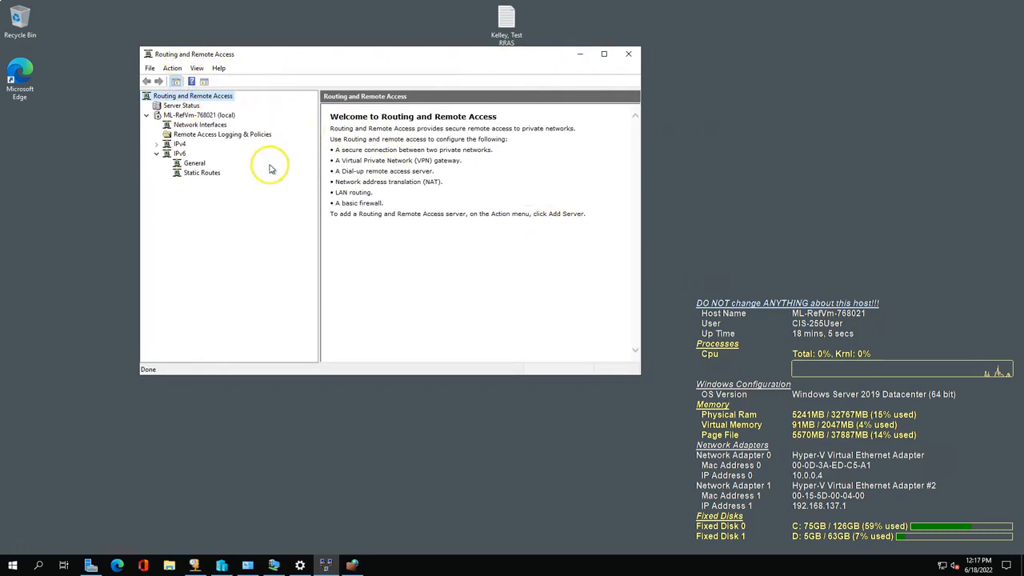
Review the General and IPv4 properties of the local Routing and Remote Access server, and close them without changes
{"action": "right_click", "coordinate": [200, 115]}
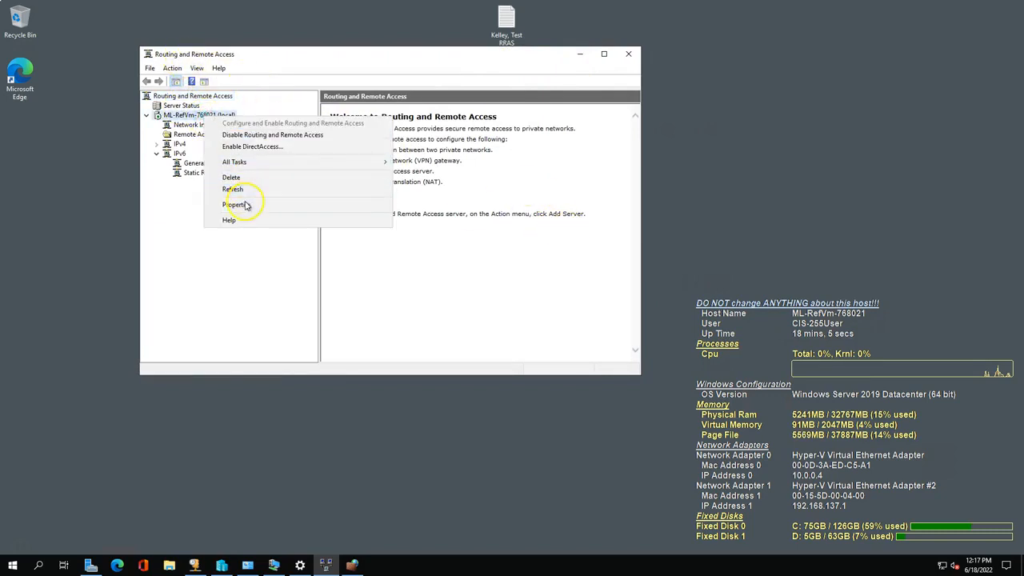
{"action": "left_click", "coordinate": [240, 204]}
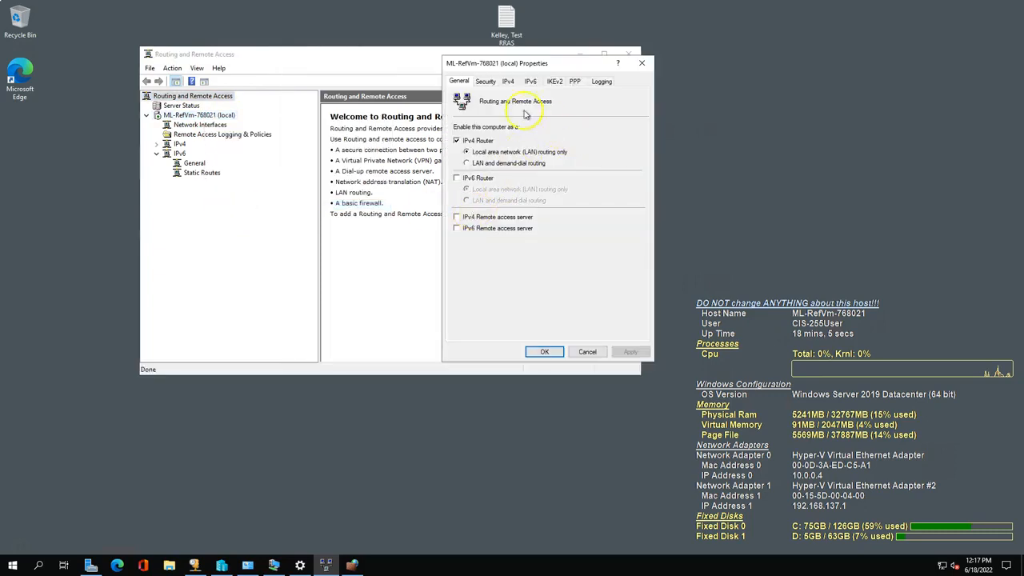
{"action": "left_click", "coordinate": [509, 83]}
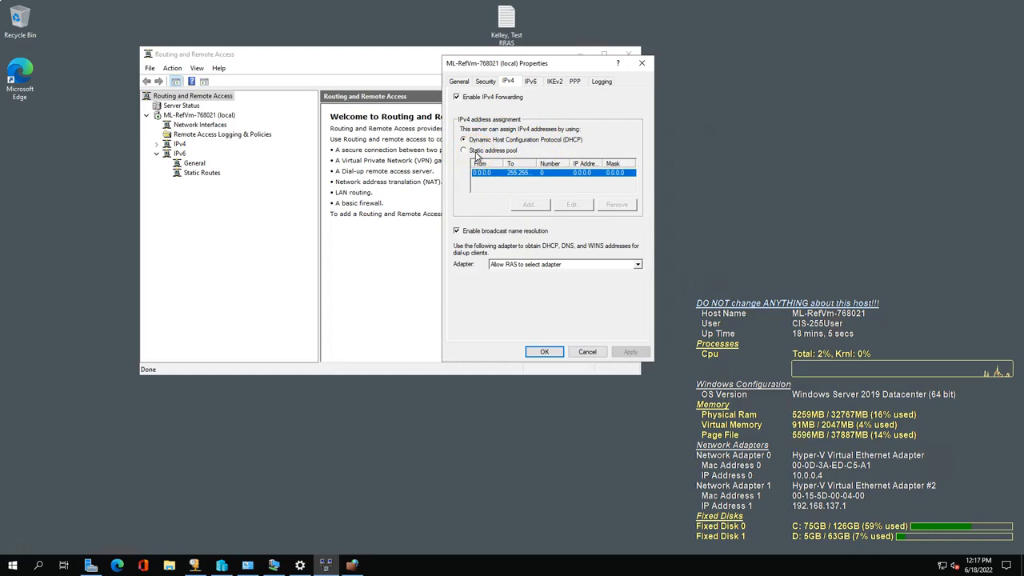
{"action": "left_click", "coordinate": [587, 351]}
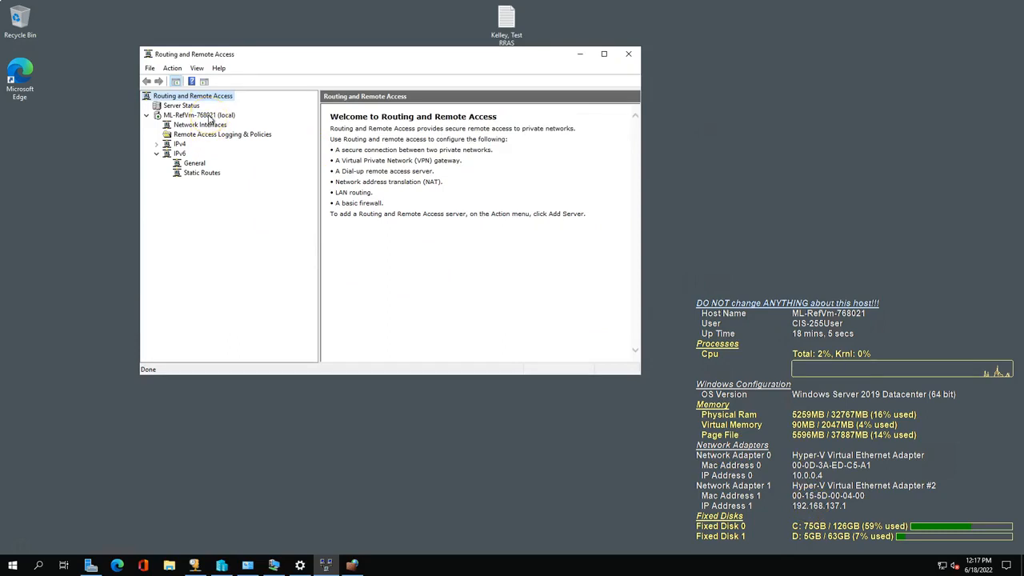
Review the virtual machine's ping results, highlight the 192.168 part of the gateway address, and minimize the virtual machine window
{"action": "left_click", "coordinate": [274, 565]}
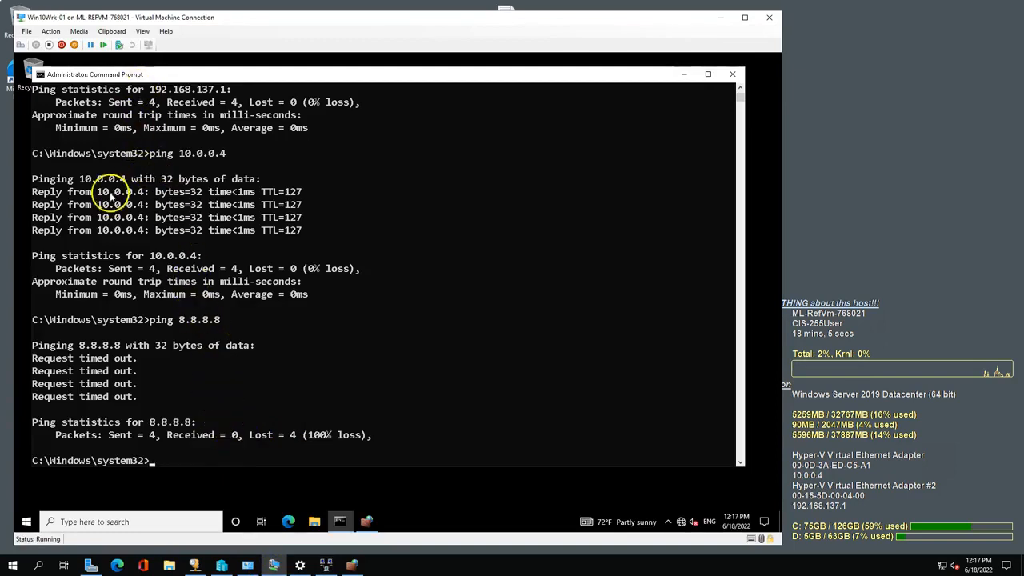
{"action": "left_click_drag", "start_coordinate": [150, 89], "coordinate": [190, 89]}
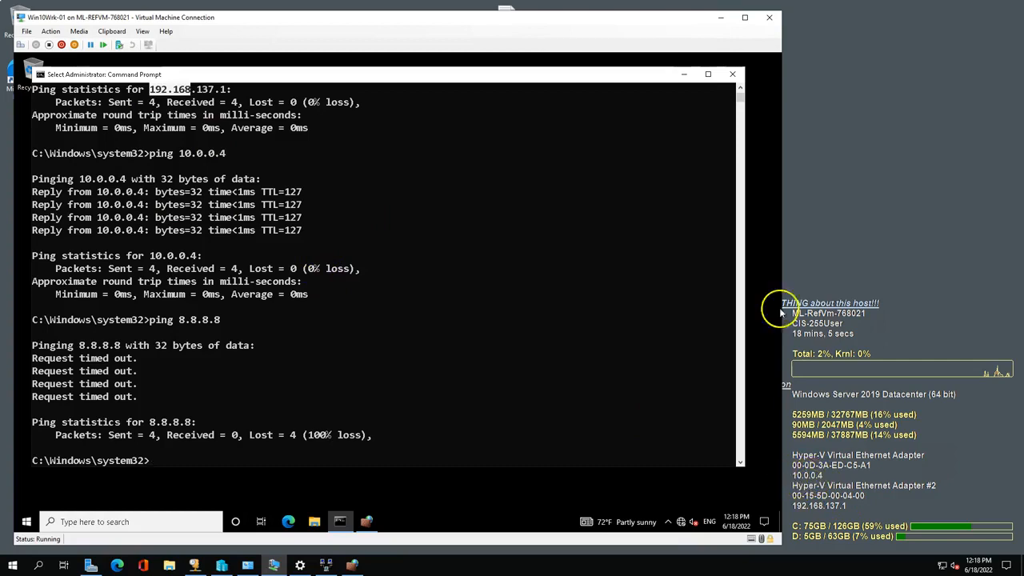
{"action": "left_click", "coordinate": [723, 17]}
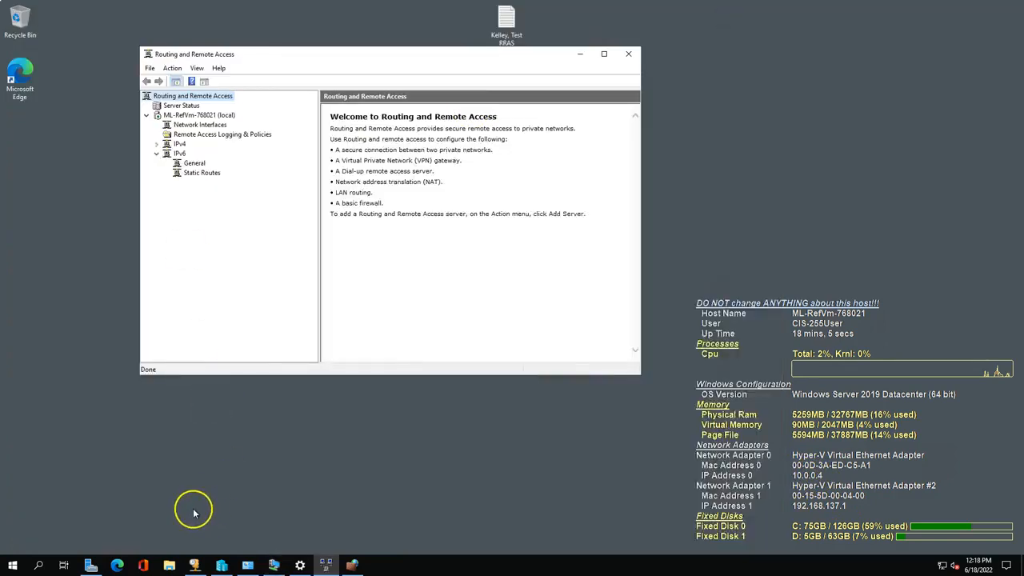
Open a Command Prompt on the host and ping 8.8.8.8 from it
{"action": "key", "text": "super+r"}
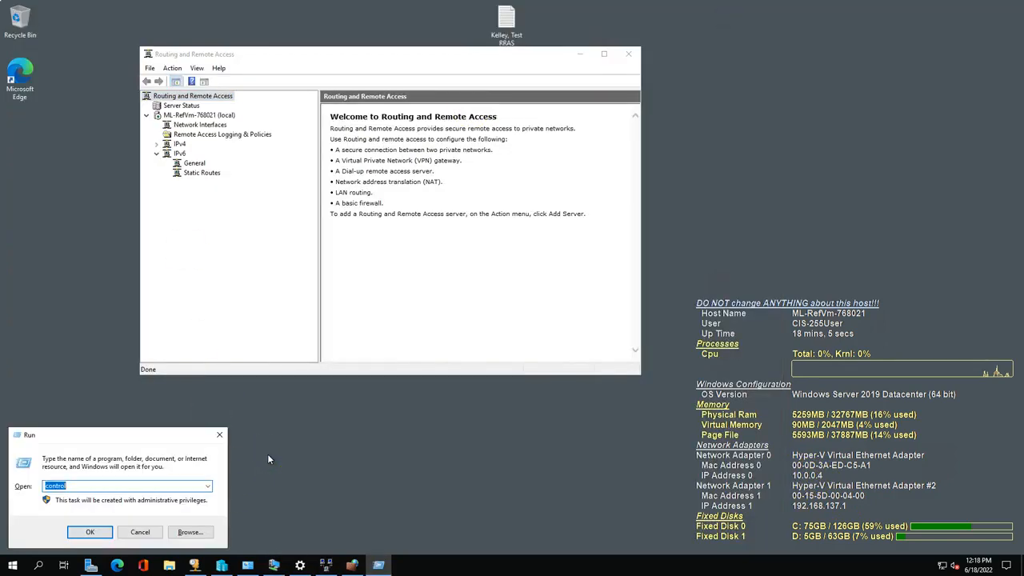
{"action": "type", "text": "cmd"}
{"action": "key", "text": "Return"}
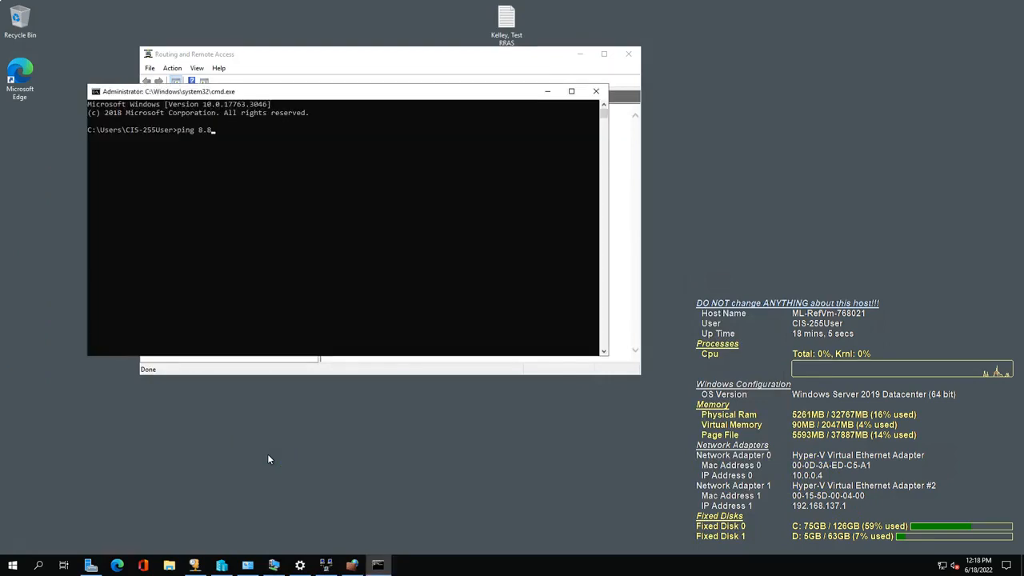
{"action": "key", "text": "Return"}
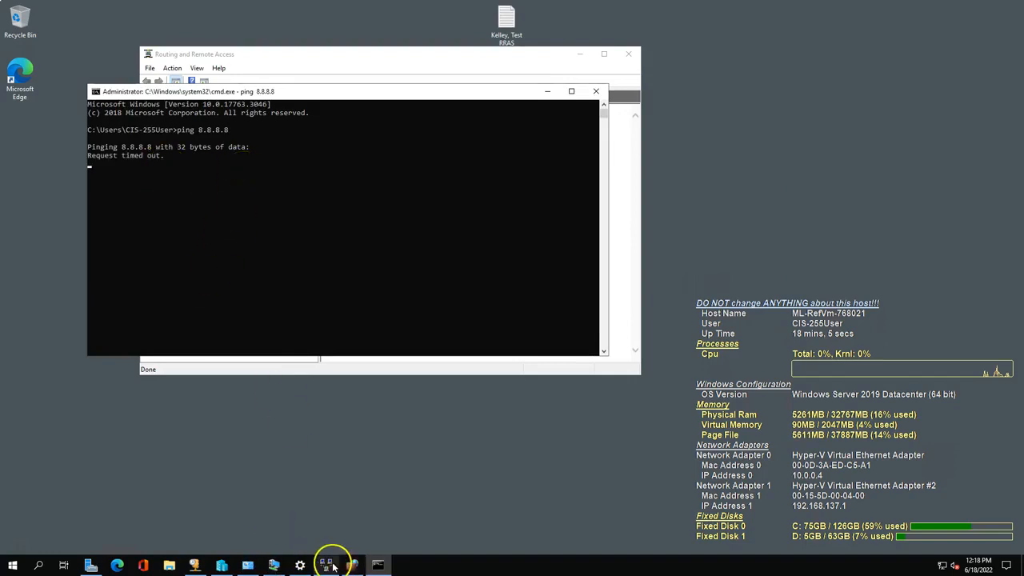
Return to the virtual machine and browse to msn.com in its Microsoft Edge browser
{"action": "left_click", "coordinate": [275, 564]}
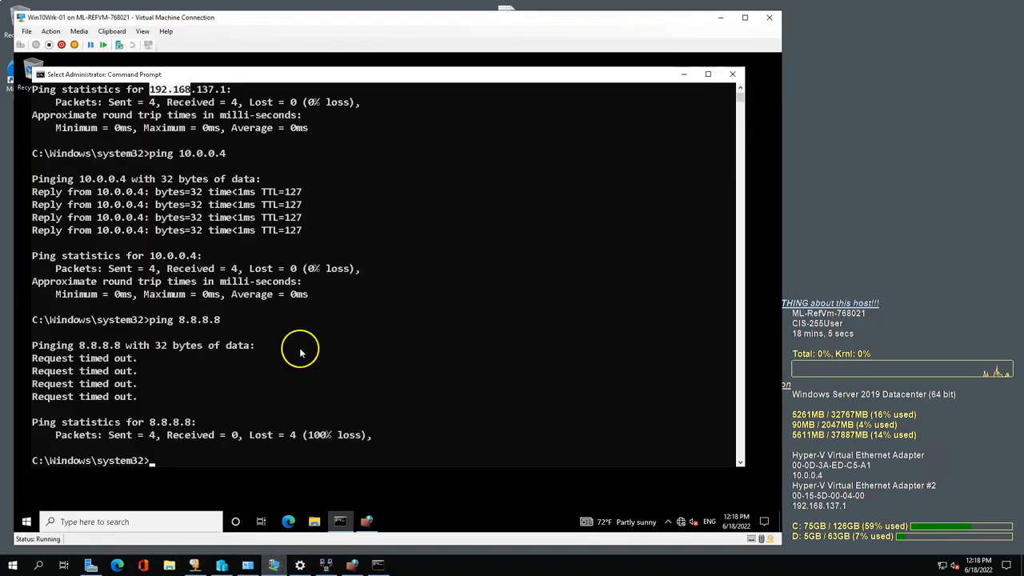
{"action": "left_click", "coordinate": [293, 521]}
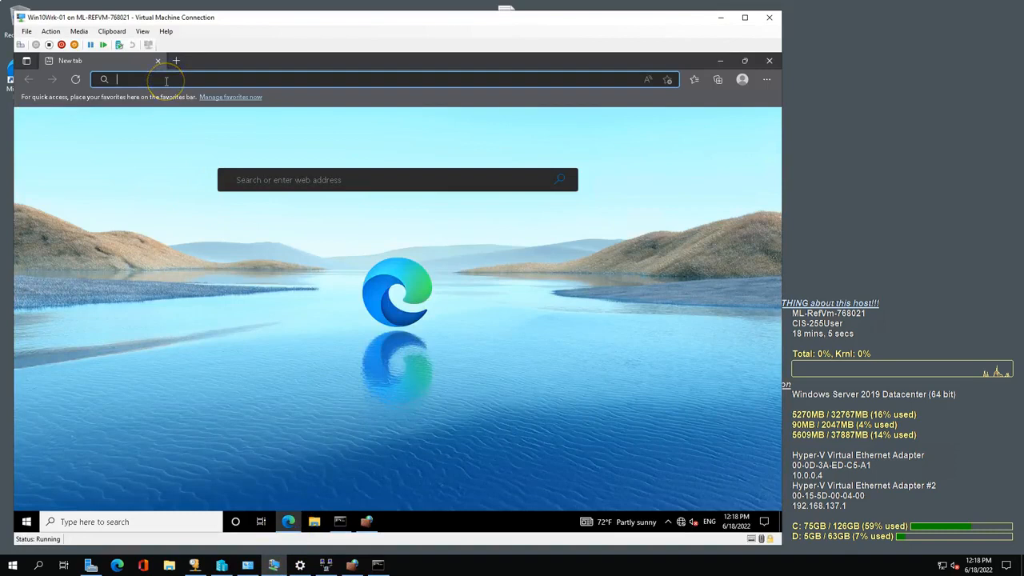
{"action": "type", "text": "msn."}
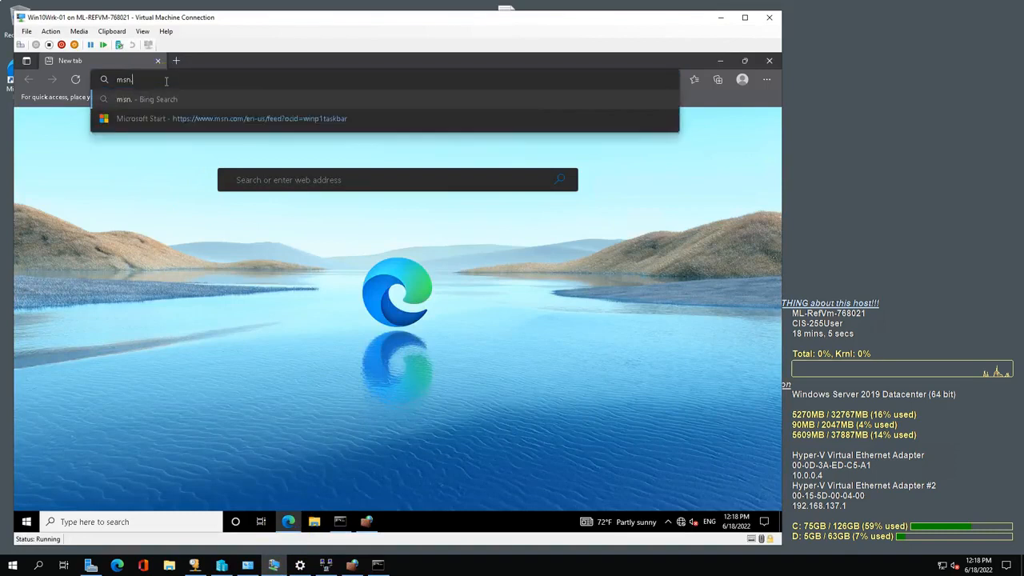
{"action": "type", "text": "com"}
{"action": "key", "text": "Return"}
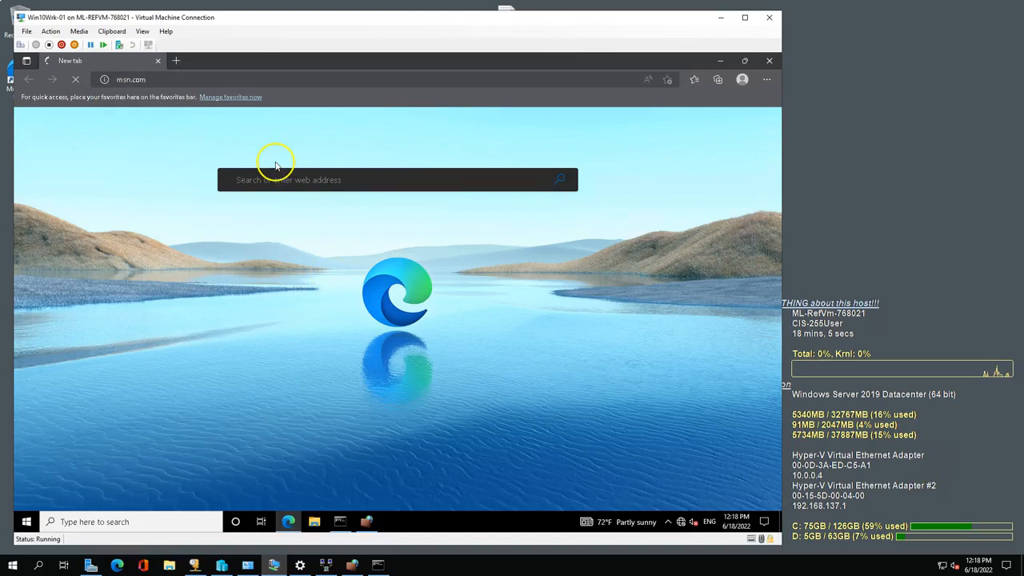
Trace the route to 9.9.9.9 from the virtual machine's Command Prompt
{"action": "left_click", "coordinate": [340, 522]}
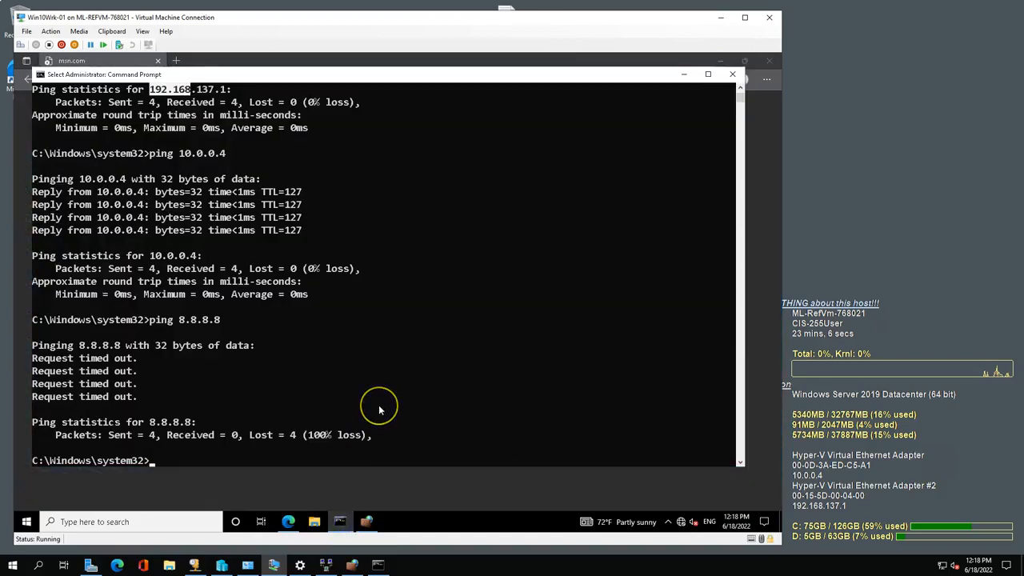
{"action": "type", "text": "trace"}
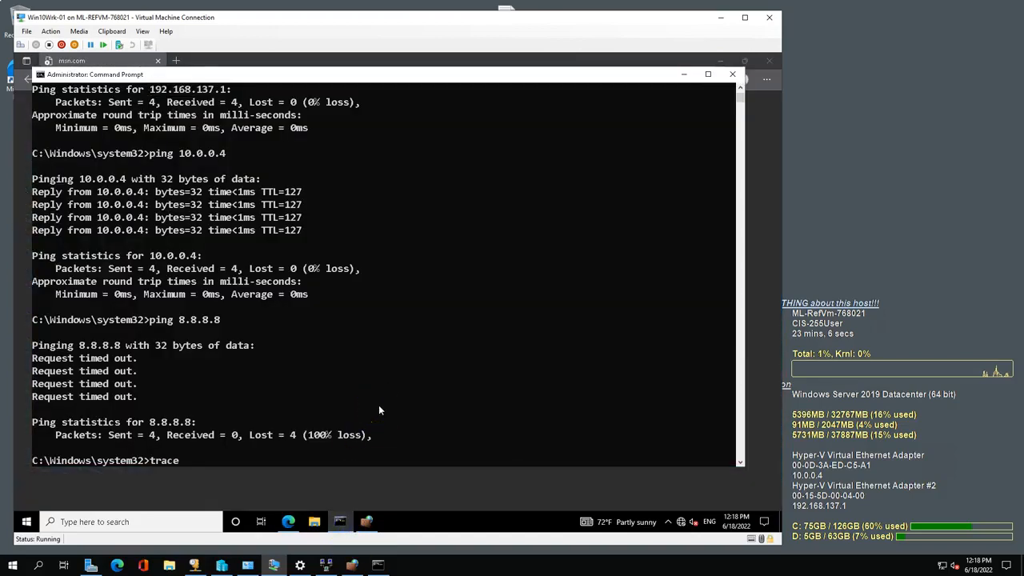
{"action": "type", "text": "rt 9.9.9.9"}
{"action": "key", "text": "Return"}
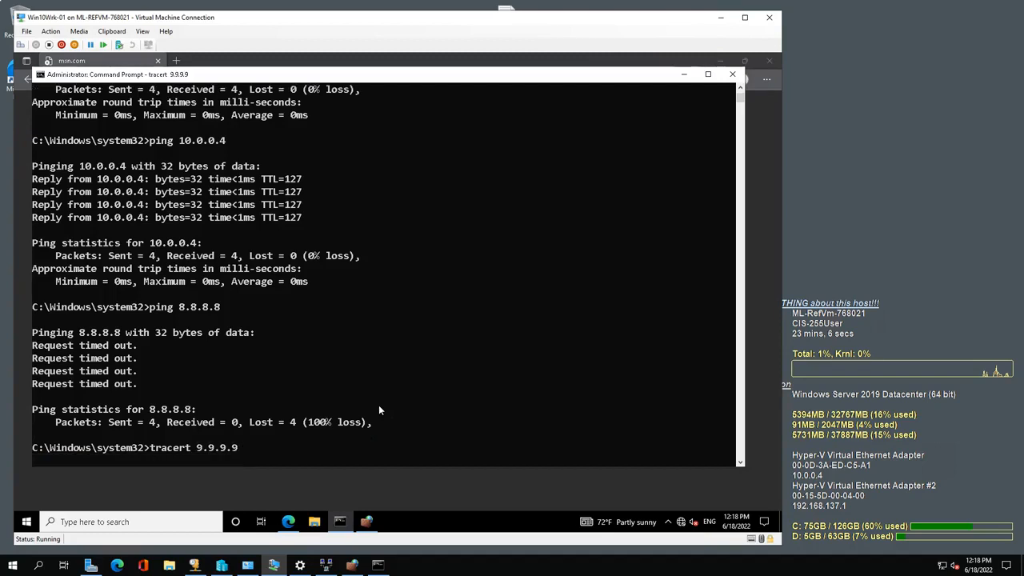
Run Windows Network Diagnostics from the browser's msn.com page, dismiss the diagnostics, and close the browser
{"action": "left_click", "coordinate": [290, 520]}
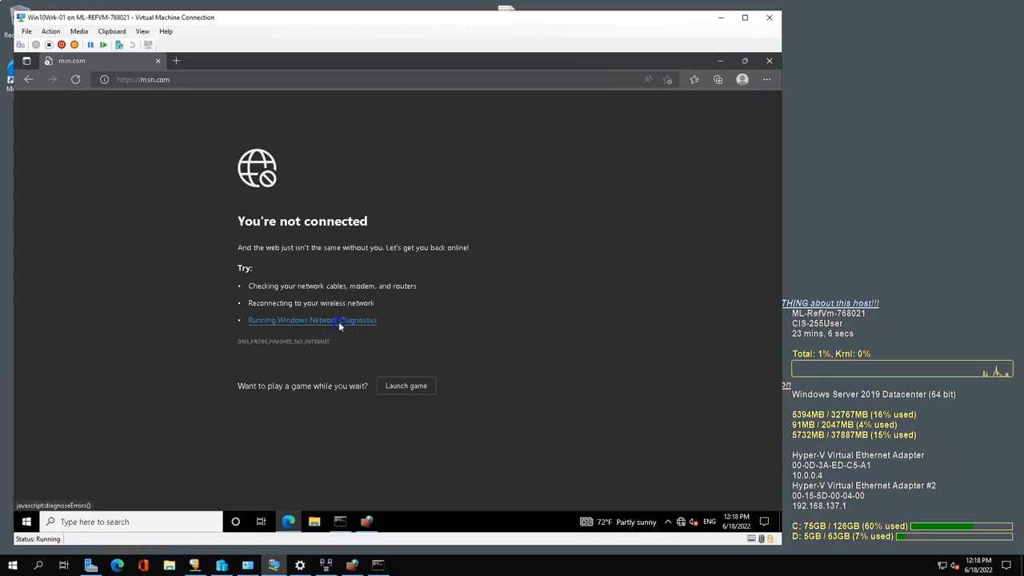
{"action": "left_click", "coordinate": [339, 521]}
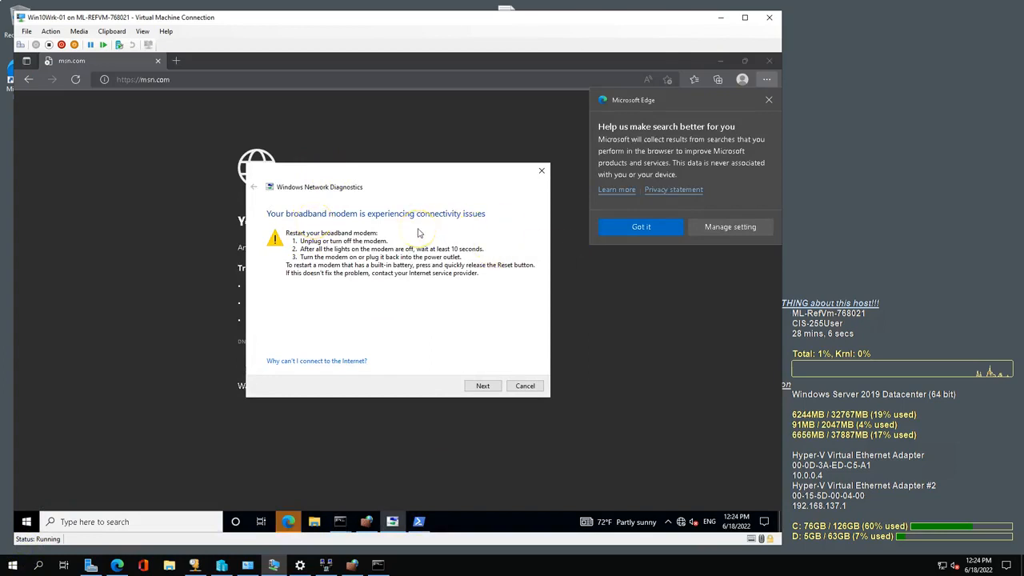
{"action": "left_click", "coordinate": [524, 387]}
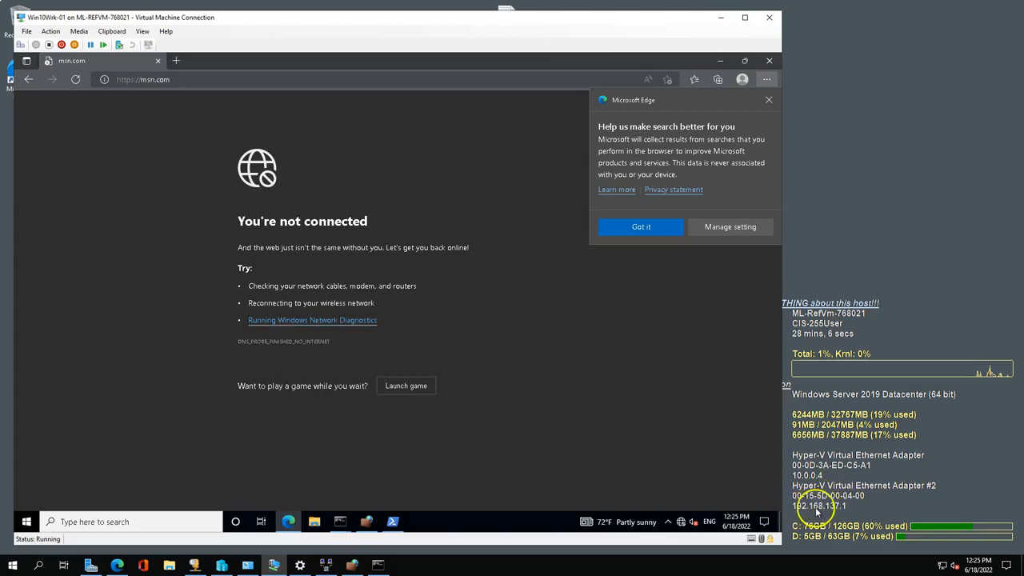
{"action": "left_click", "coordinate": [767, 62]}
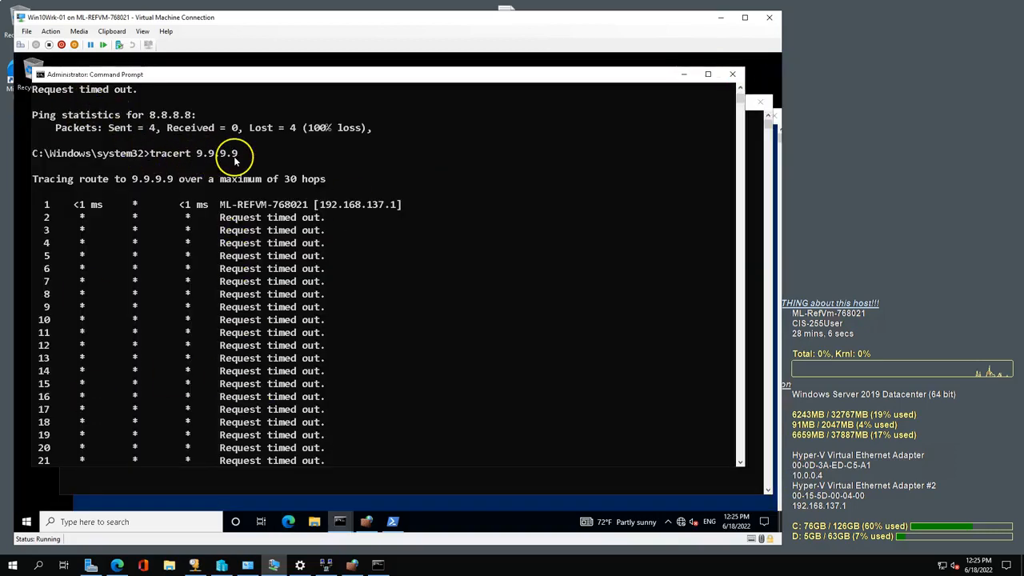
Stop the running trace and reposition the other Command Prompt window that holds the route add command
{"action": "key", "text": "ctrl+c"}
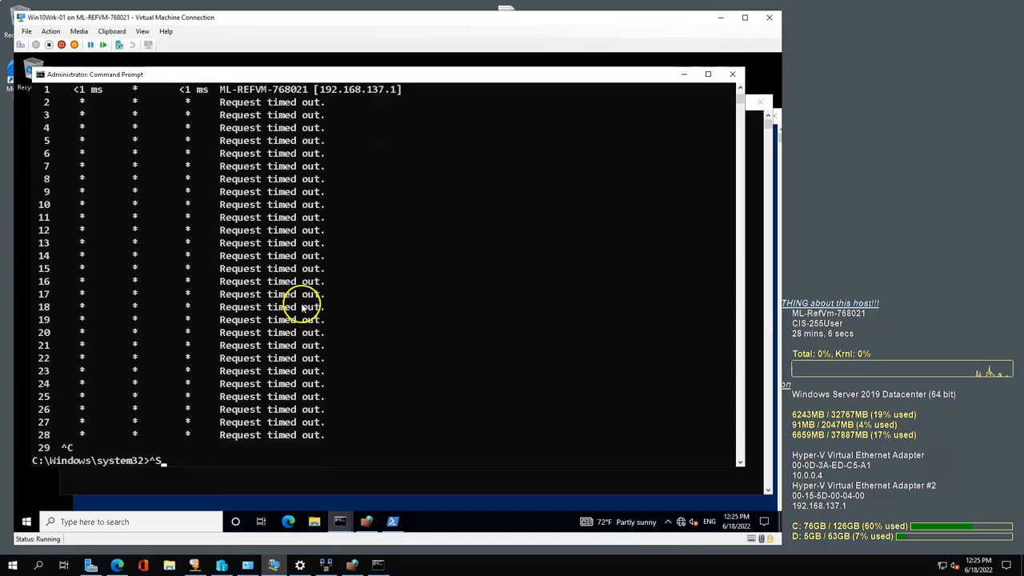
{"action": "key", "text": "ctrl+s"}
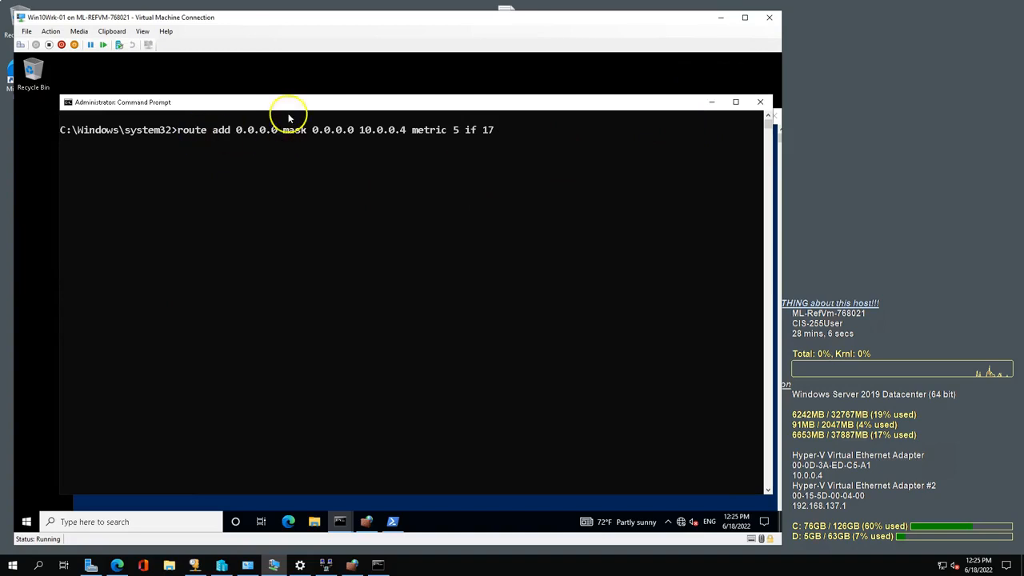
{"action": "left_click_drag", "start_coordinate": [286, 104], "coordinate": [273, 88]}
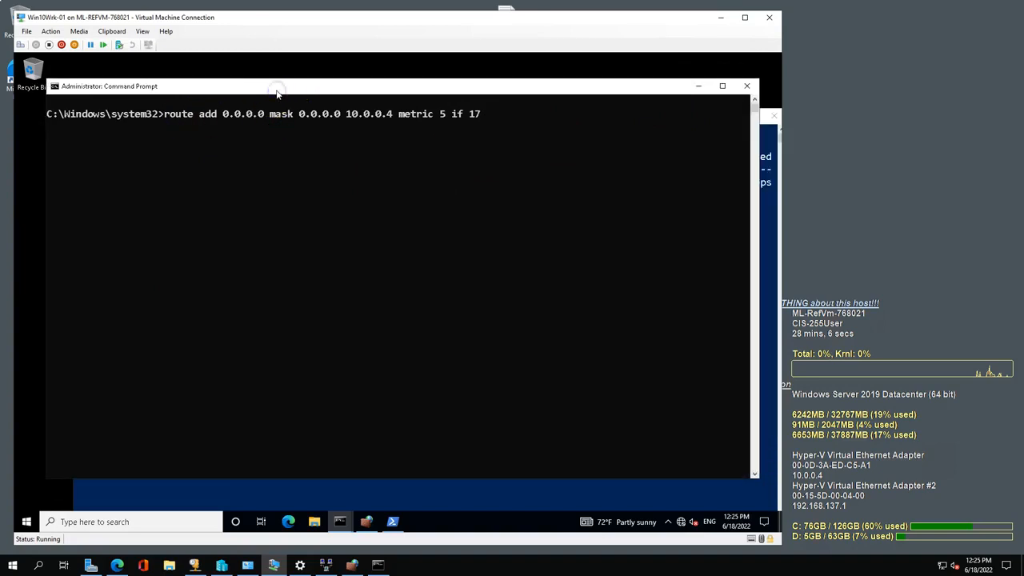
Return to the Command Prompt with the trace results and clear its screen
{"action": "left_click", "coordinate": [340, 521]}
{"action": "left_click", "coordinate": [290, 474]}
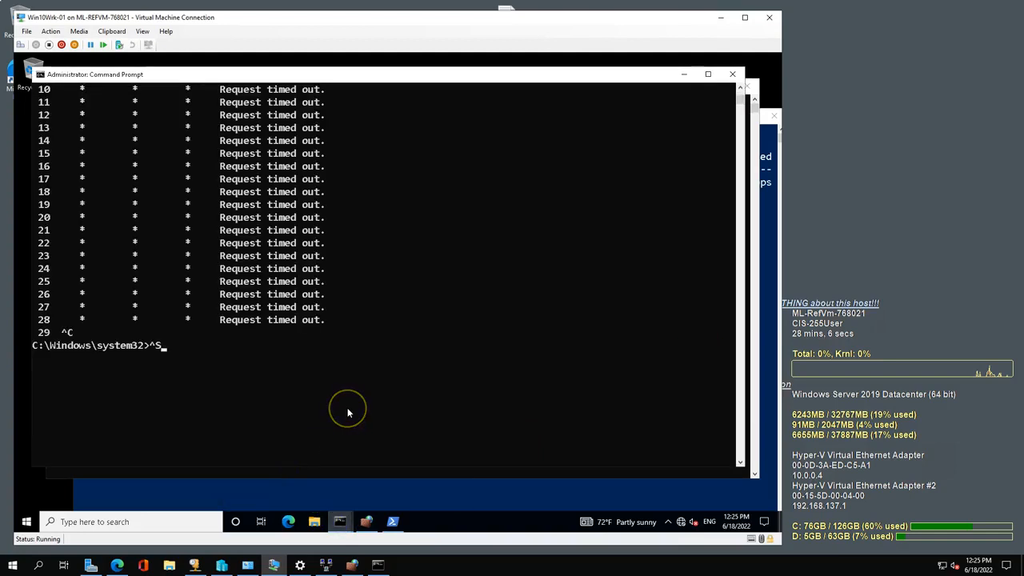
{"action": "type", "text": "cls"}
{"action": "key", "text": "Return"}
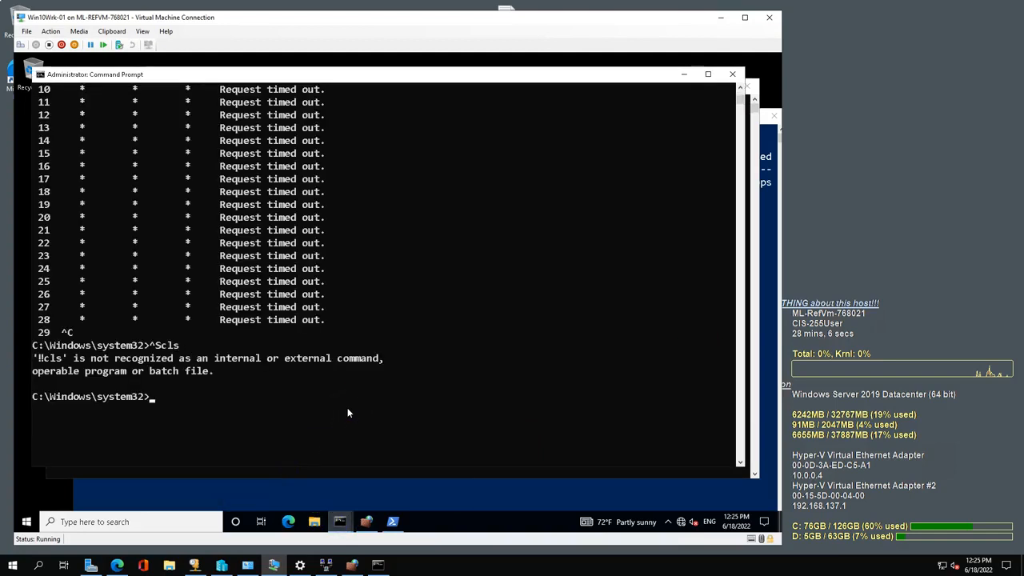
{"action": "type", "text": "cls"}
{"action": "key", "text": "Return"}
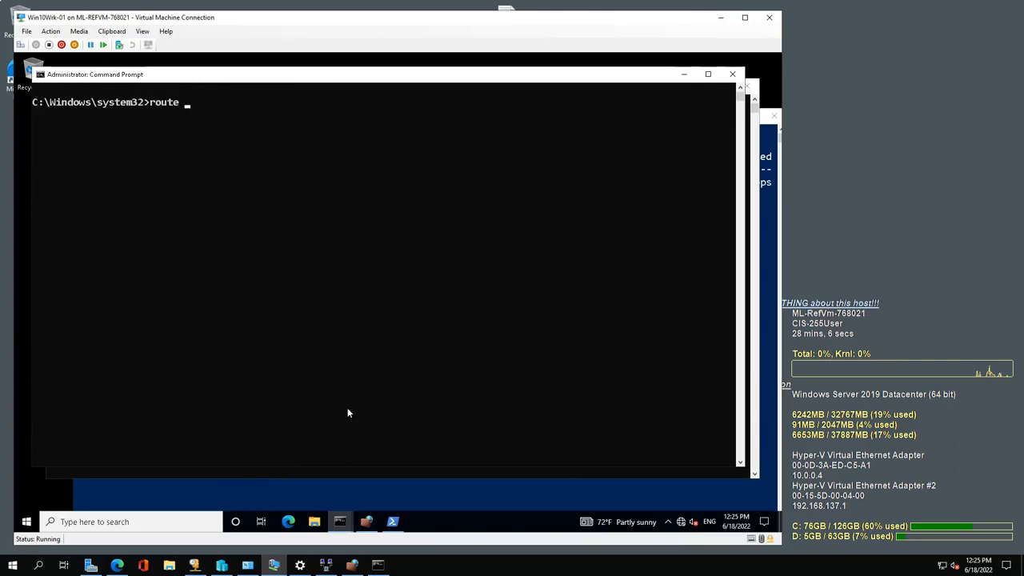
Display the routing table, compare the gateways and metrics of the two default routes, and return to the window with the route add command
{"action": "key", "text": "Return"}
{"action": "scroll", "coordinate": [389, 357], "scroll_direction": "up", "scroll_amount": 6}
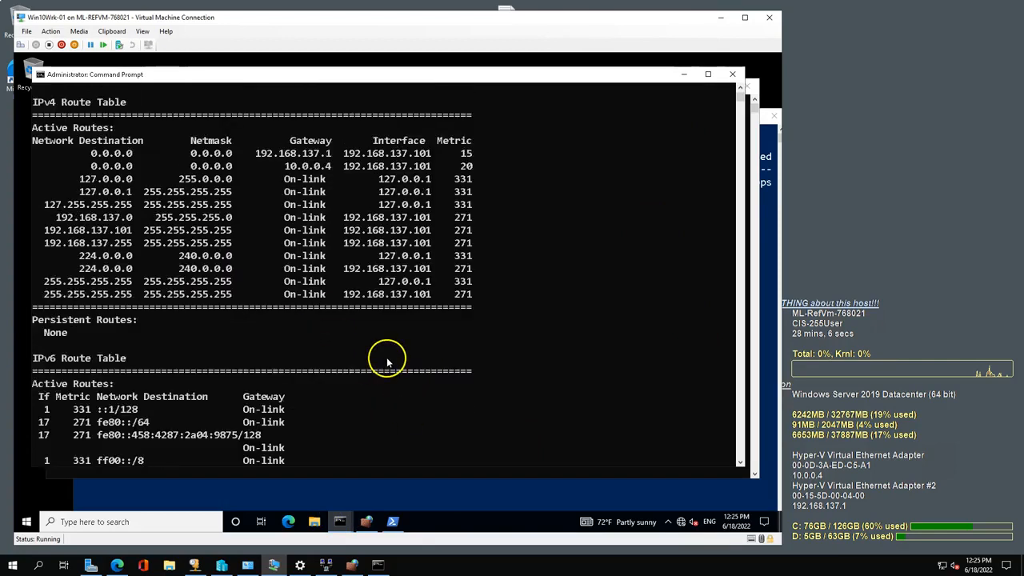
{"action": "left_click_drag", "start_coordinate": [84, 192], "coordinate": [472, 191]}
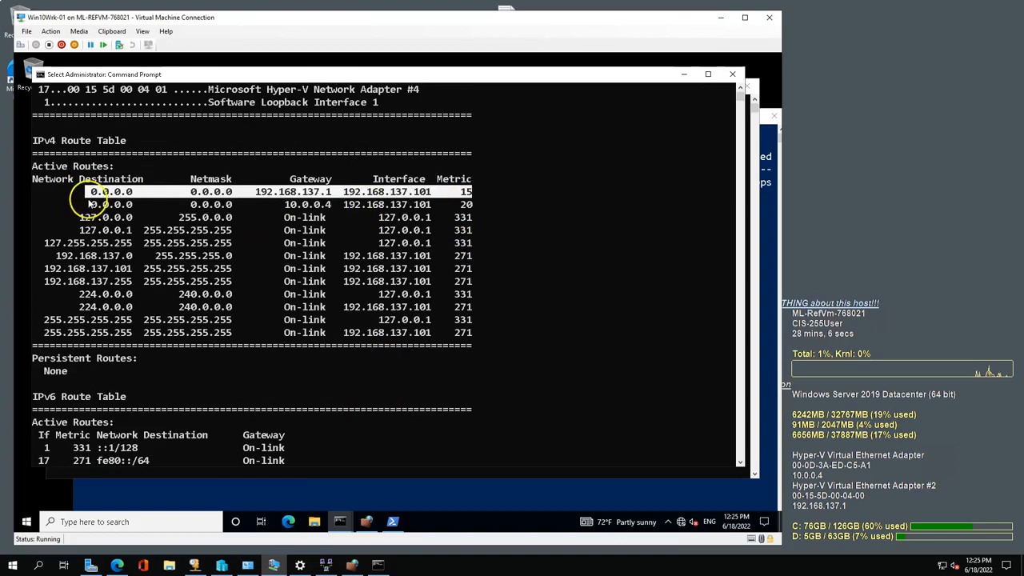
{"action": "left_click_drag", "start_coordinate": [91, 203], "coordinate": [228, 205]}
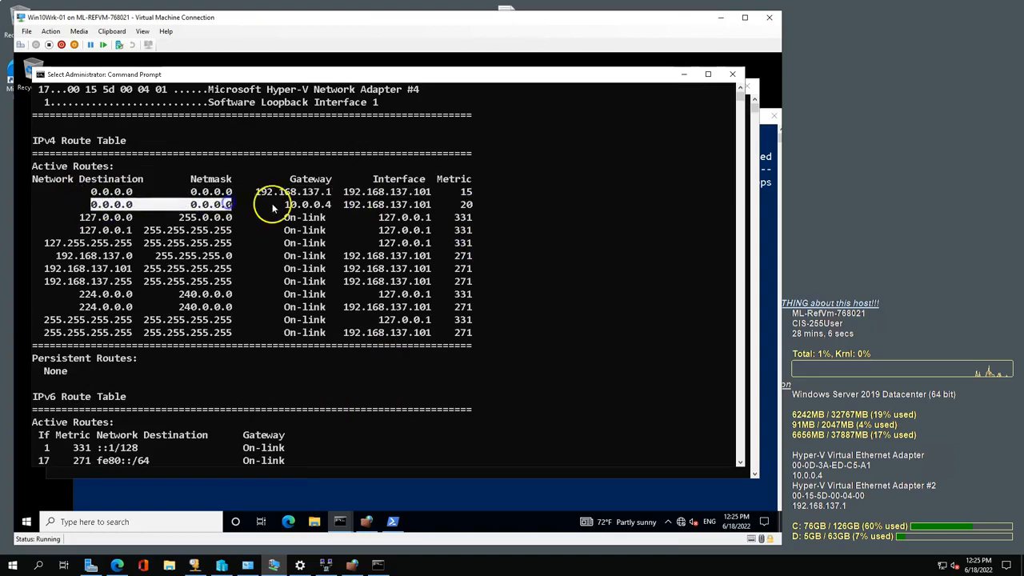
{"action": "left_click_drag", "start_coordinate": [285, 204], "coordinate": [470, 208]}
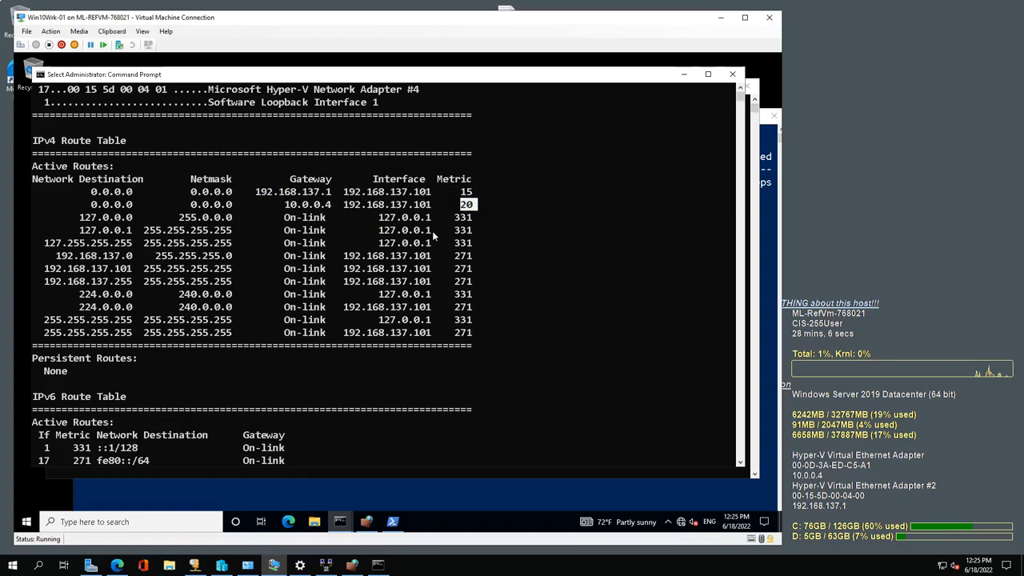
{"action": "left_click", "coordinate": [757, 108]}
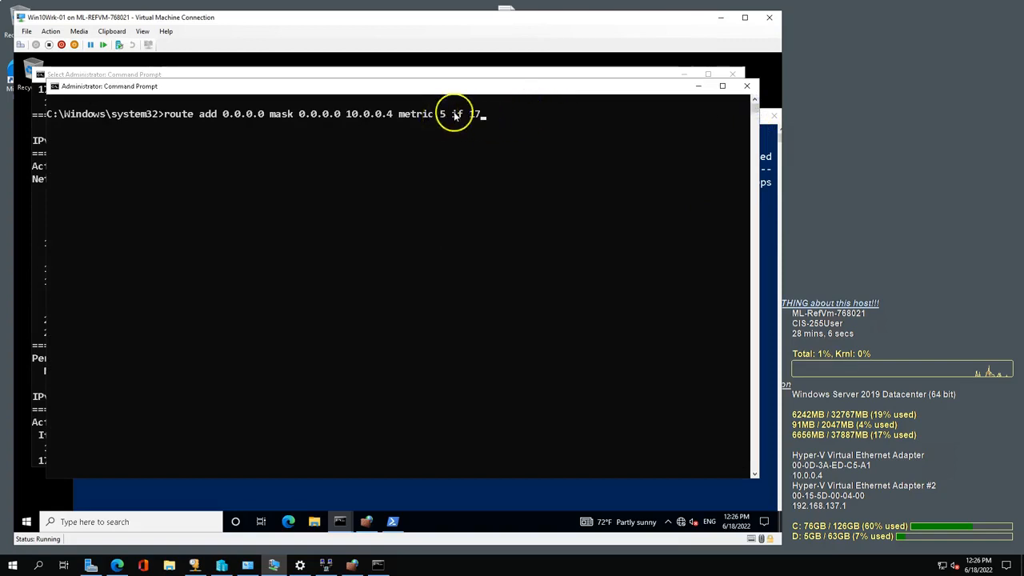
Check the network adapter's ifIndex in the PowerShell Get-NetAdapter output, and return to the pending route add command
{"action": "left_click", "coordinate": [392, 522]}
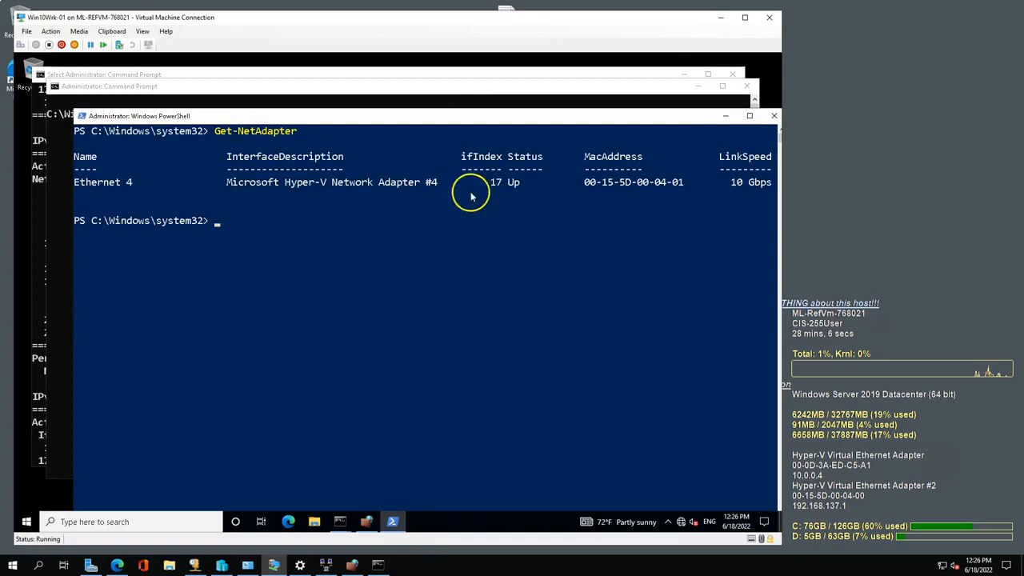
{"action": "left_click_drag", "start_coordinate": [491, 182], "coordinate": [502, 183]}
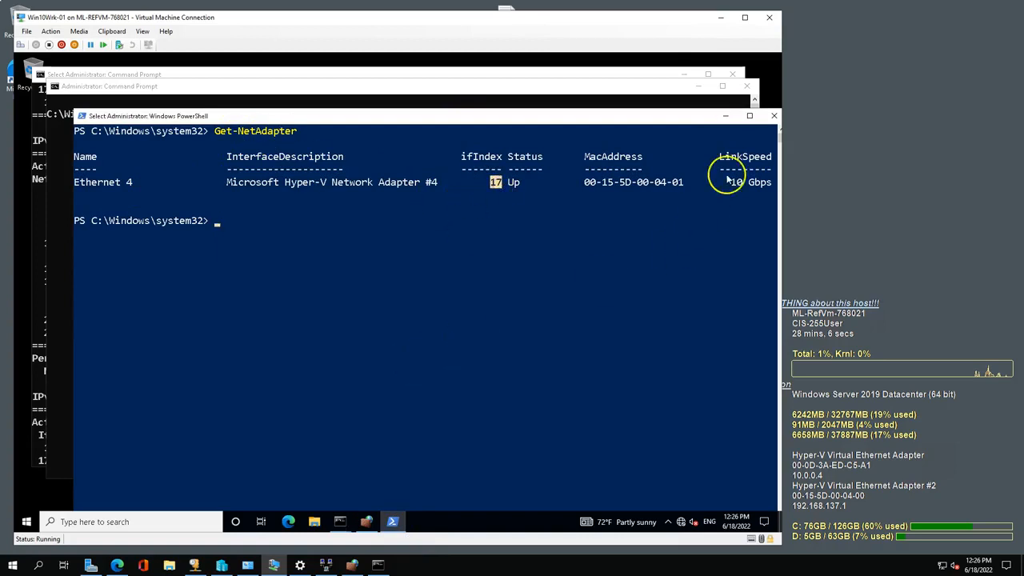
{"action": "left_click", "coordinate": [733, 117]}
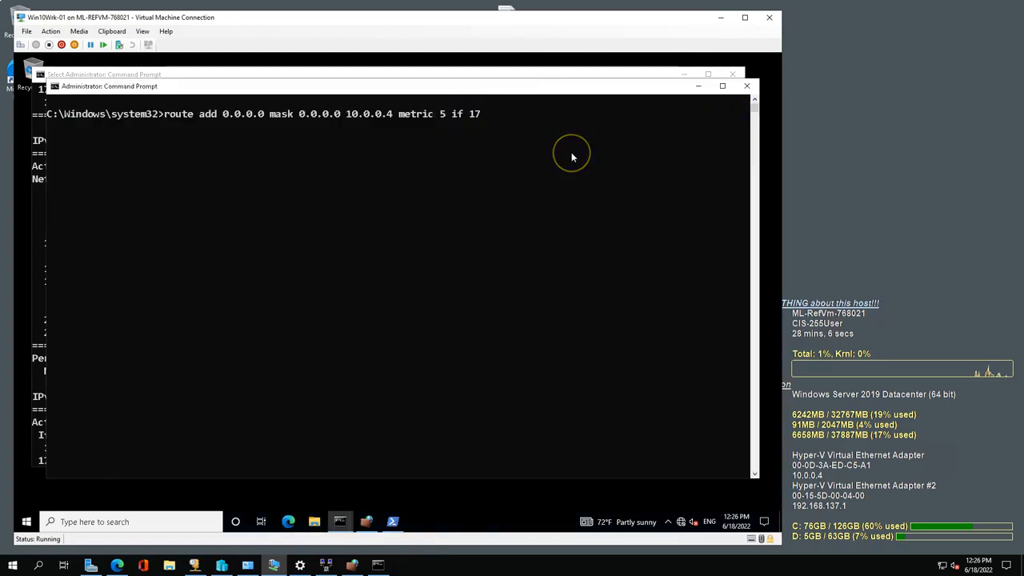
Try to add a default route (0.0.0.0 mask 0.0.0.0) through 10.0.0.4 with metric 1 on interface 17
{"action": "key", "text": "Left"}
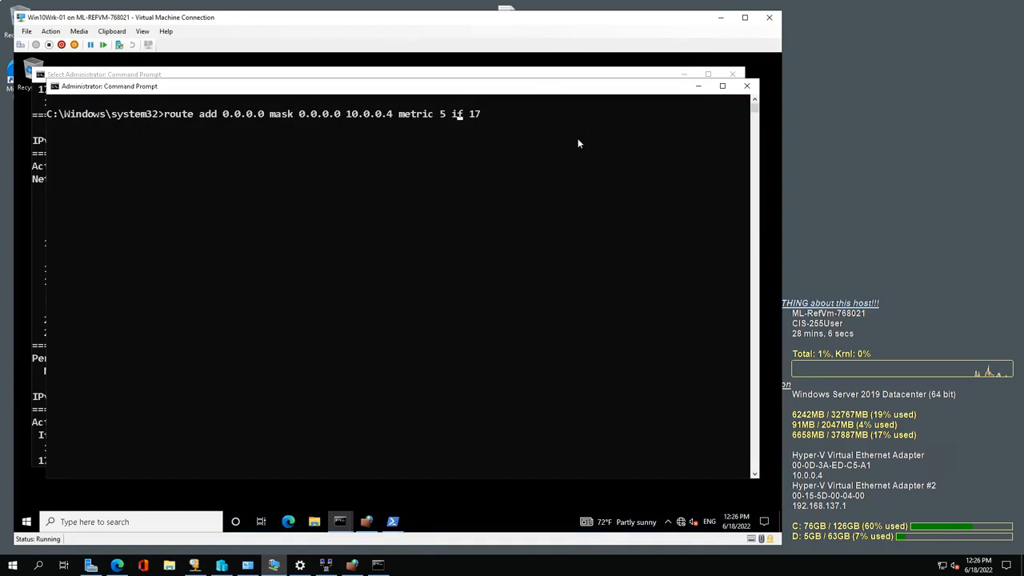
{"action": "type", "text": "1"}
{"action": "key", "text": "Return"}
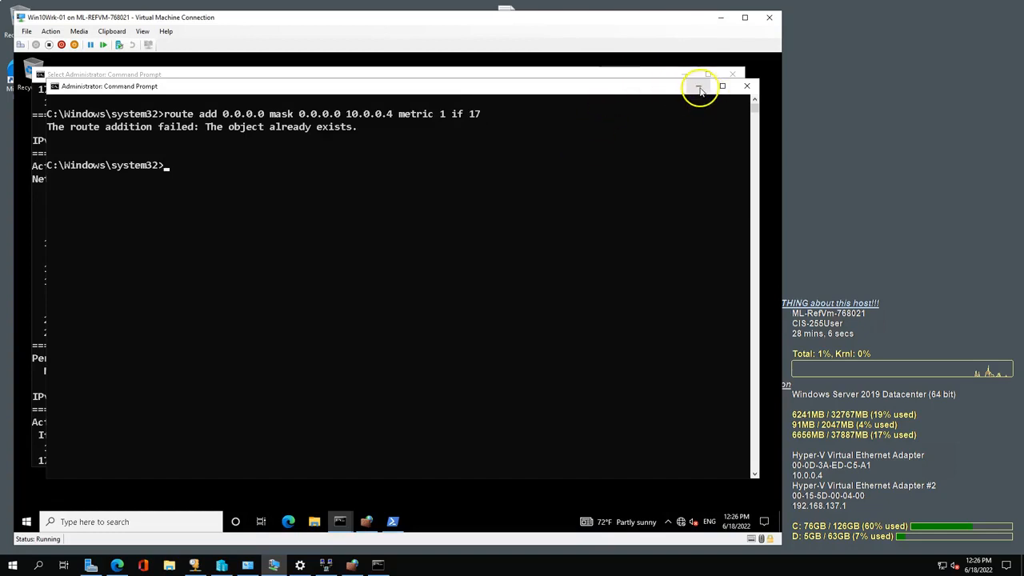
Examine the two existing default routes in the IPv4 route table, comparing their gateways
{"action": "left_click", "coordinate": [617, 74]}
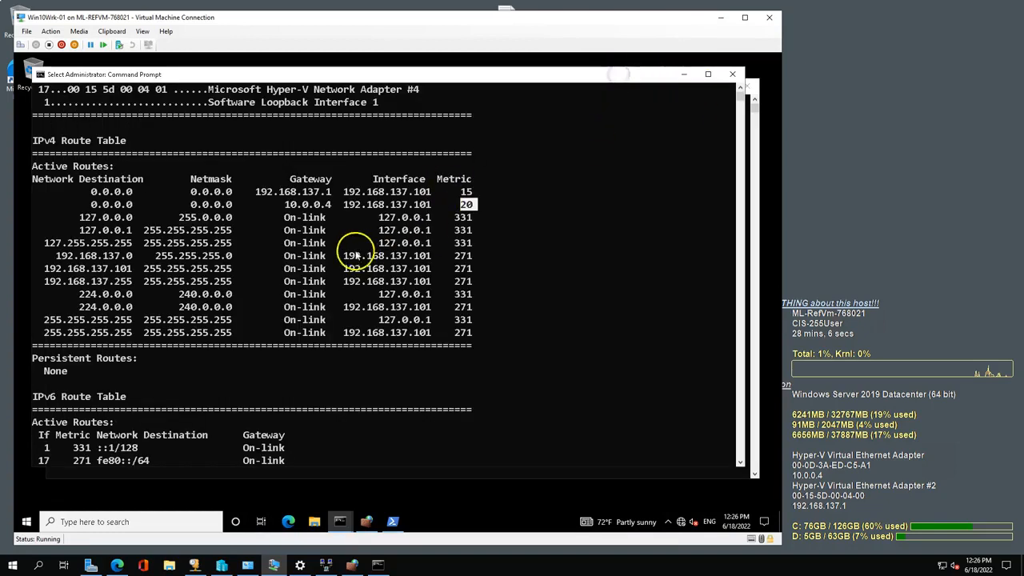
{"action": "left_click_drag", "start_coordinate": [92, 205], "coordinate": [396, 209]}
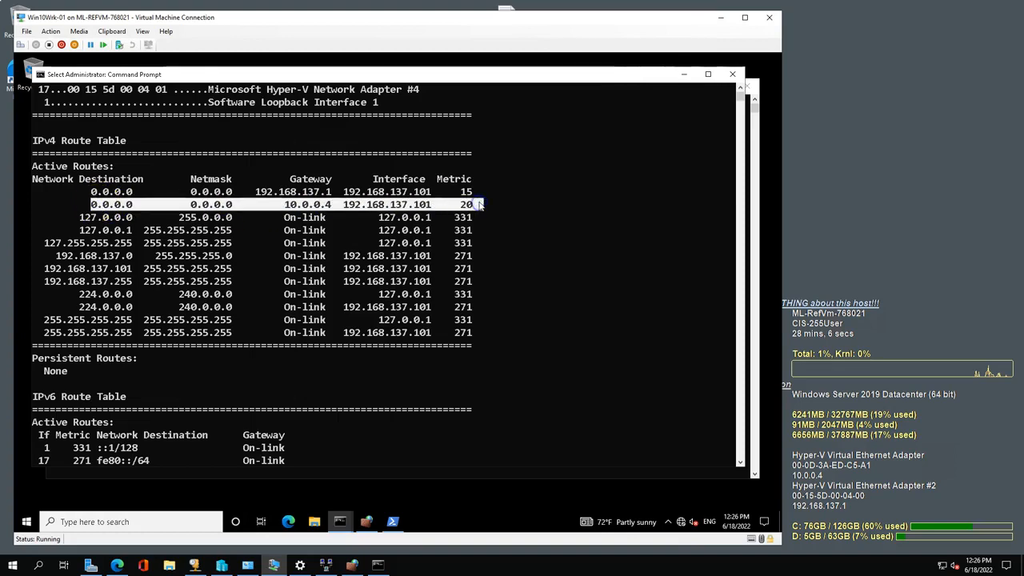
{"action": "left_click_drag", "start_coordinate": [94, 194], "coordinate": [422, 194]}
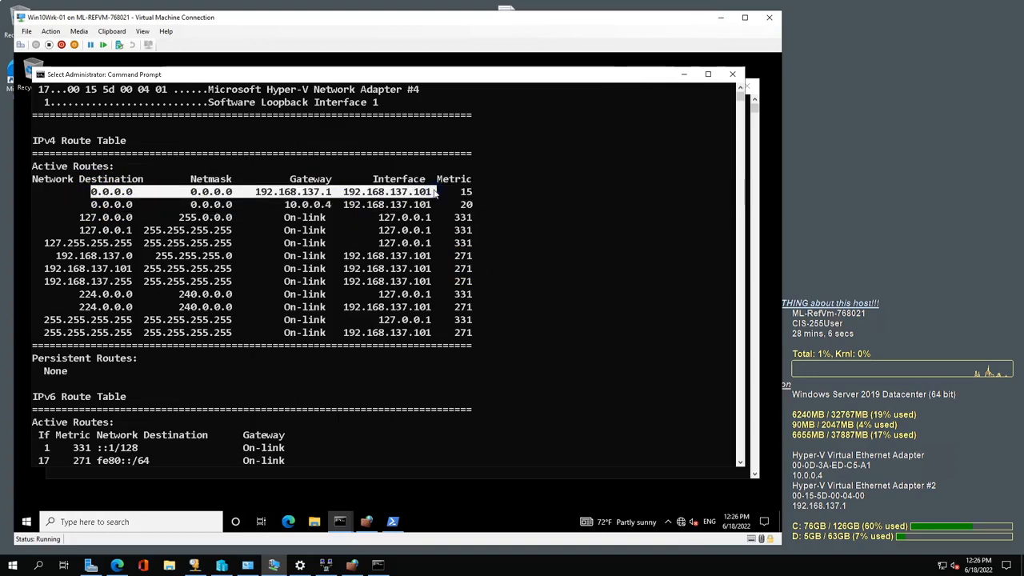
{"action": "left_click", "coordinate": [304, 204]}
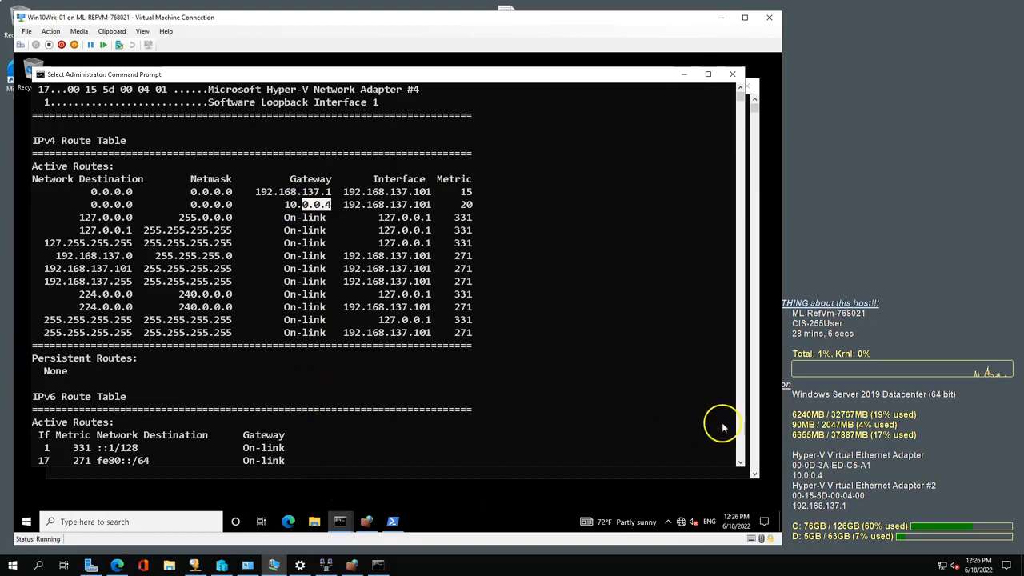
Ping 8.8.8.8 from the Command Prompt holding the route add command, and highlight the metric in that command
{"action": "left_click", "coordinate": [752, 424]}
{"action": "left_click", "coordinate": [491, 310]}
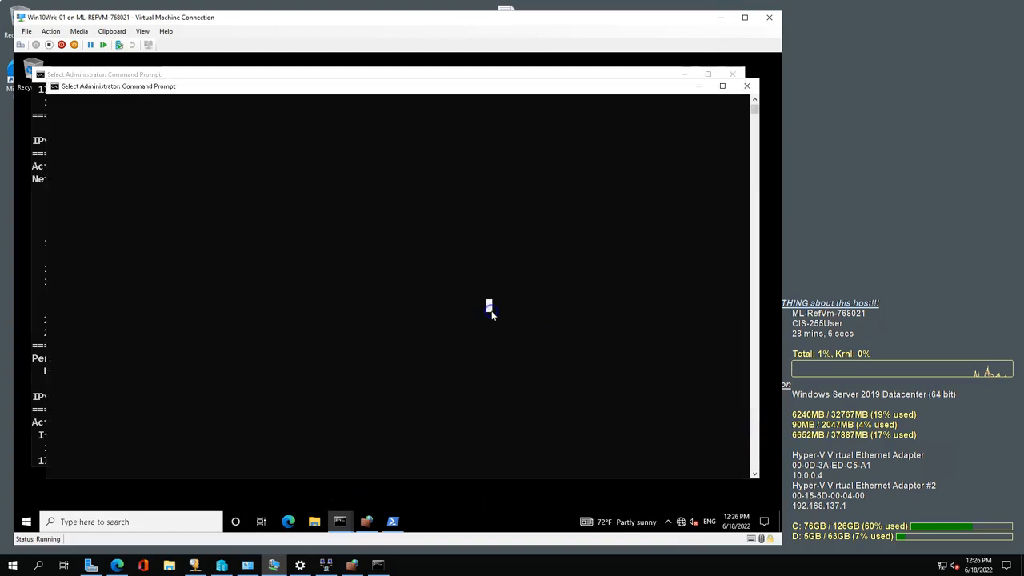
{"action": "scroll", "coordinate": [493, 312], "scroll_direction": "up", "scroll_amount": 4}
{"action": "type", "text": "pin"}
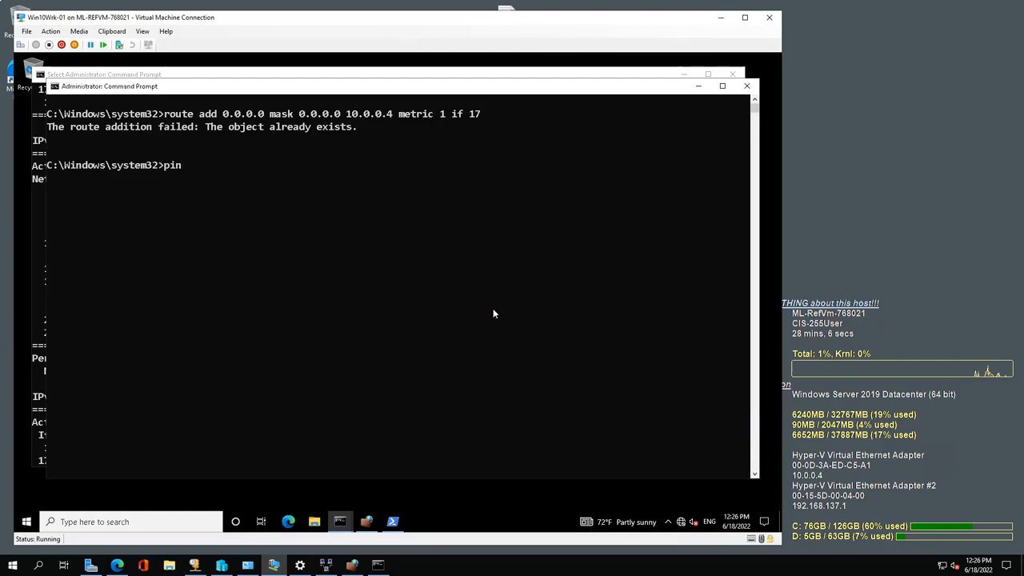
{"action": "type", "text": "g 8.8.8.8"}
{"action": "key", "text": "Return"}
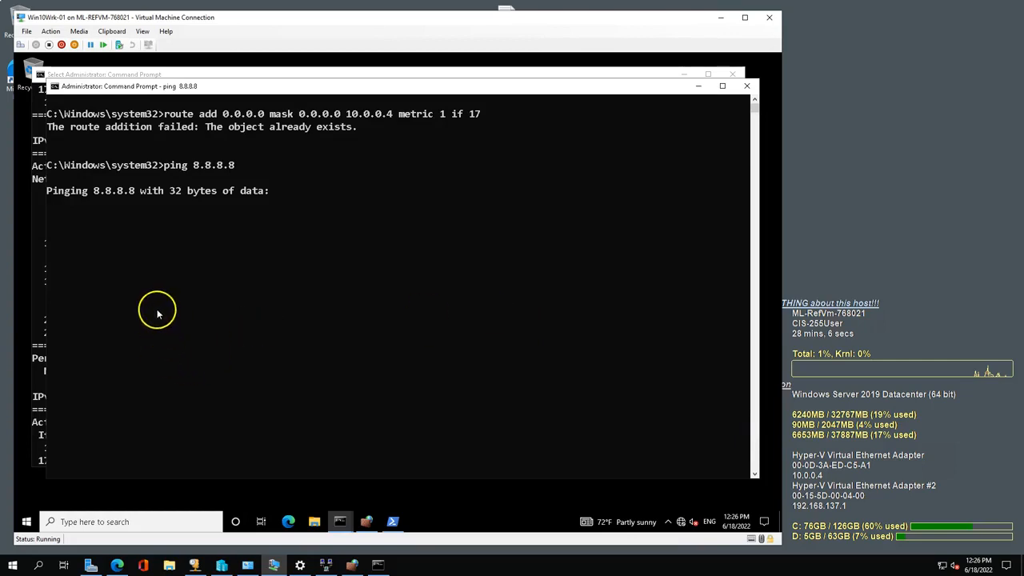
{"action": "left_click_drag", "start_coordinate": [398, 114], "coordinate": [448, 117]}
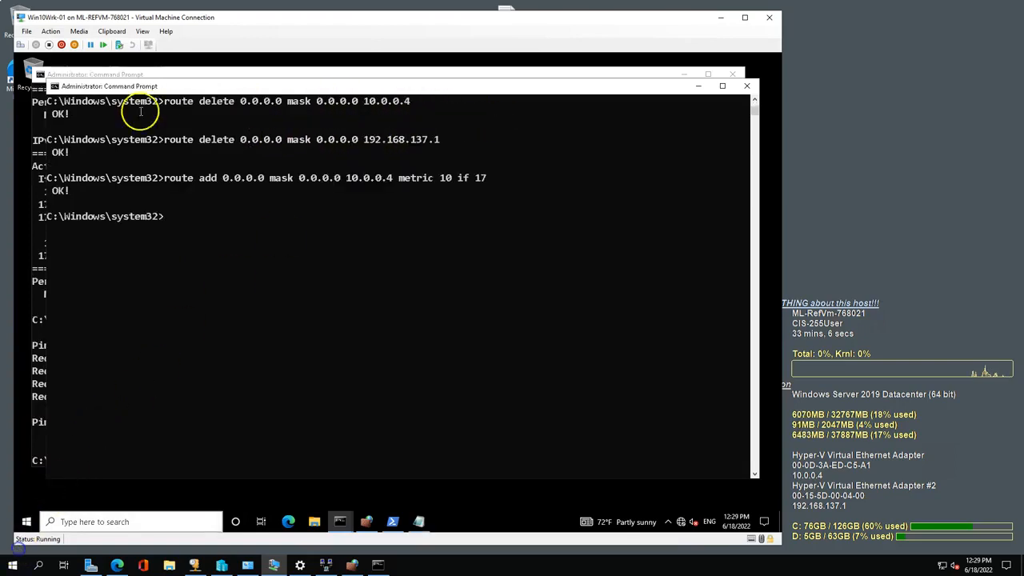
Review the two route delete commands for 10.0.0.4 and 192.168.137.1 and the route add command through 10.0.0.4
{"action": "left_click", "coordinate": [166, 101]}
{"action": "left_click_drag", "start_coordinate": [341, 107], "coordinate": [409, 102]}
{"action": "left_click_drag", "start_coordinate": [278, 102], "coordinate": [173, 104]}
{"action": "left_click_drag", "start_coordinate": [442, 141], "coordinate": [180, 144]}
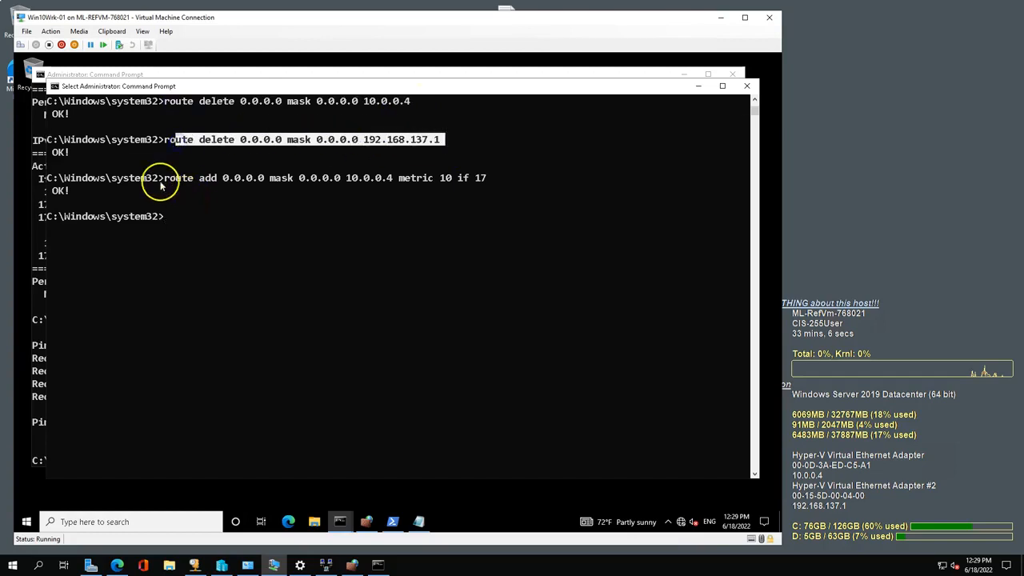
{"action": "left_click_drag", "start_coordinate": [165, 181], "coordinate": [393, 183]}
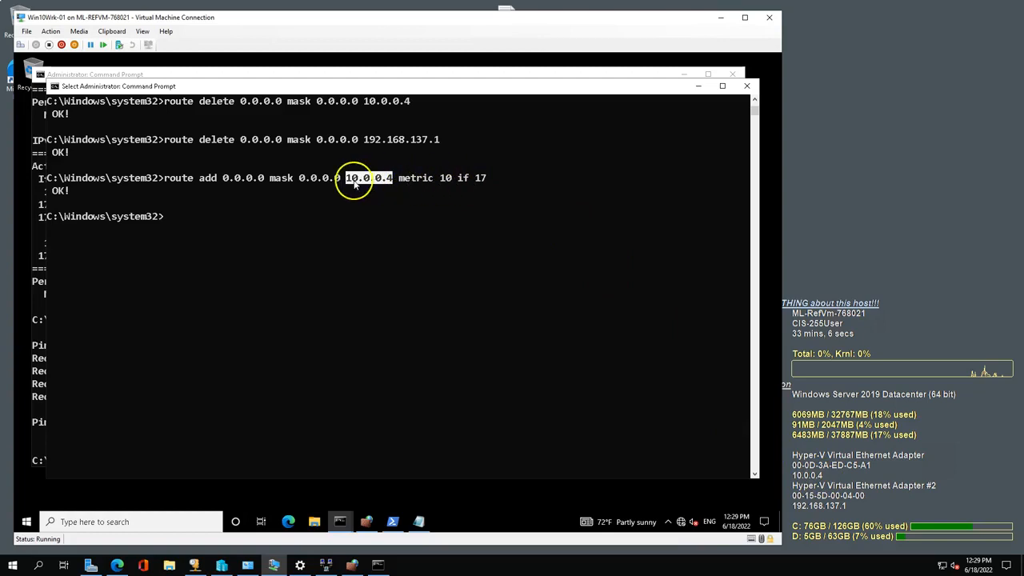
Examine the default route's gateway, interface and metric in the other Command Prompt's IPv4 route table
{"action": "left_click", "coordinate": [103, 74]}
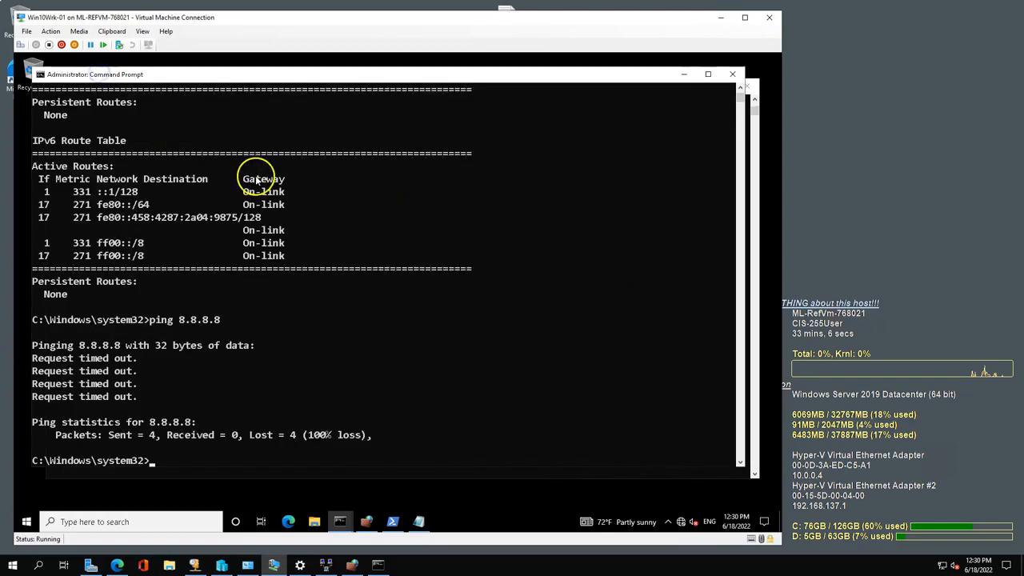
{"action": "scroll", "coordinate": [260, 176], "scroll_direction": "up", "scroll_amount": 5}
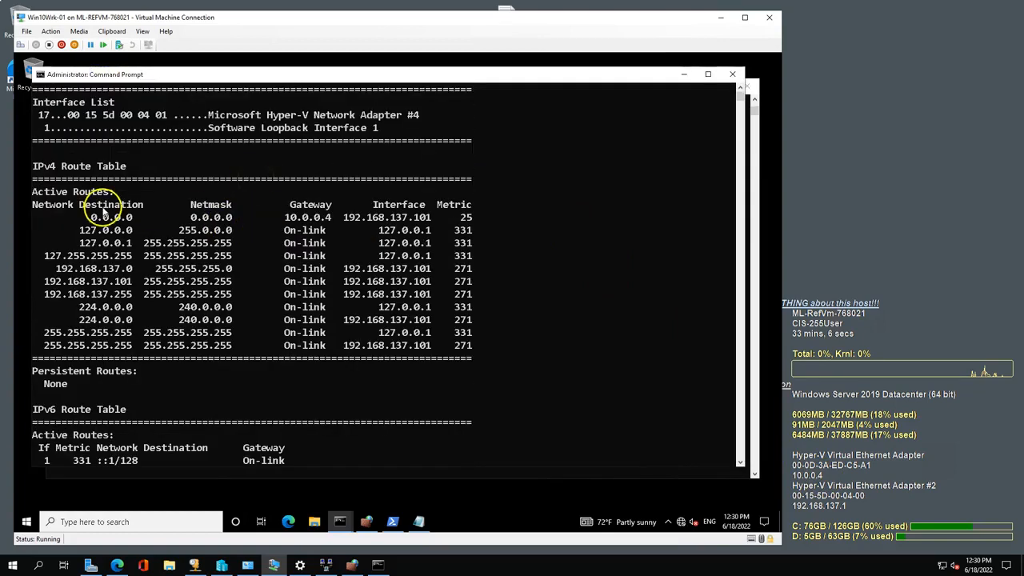
{"action": "left_click_drag", "start_coordinate": [93, 222], "coordinate": [328, 221]}
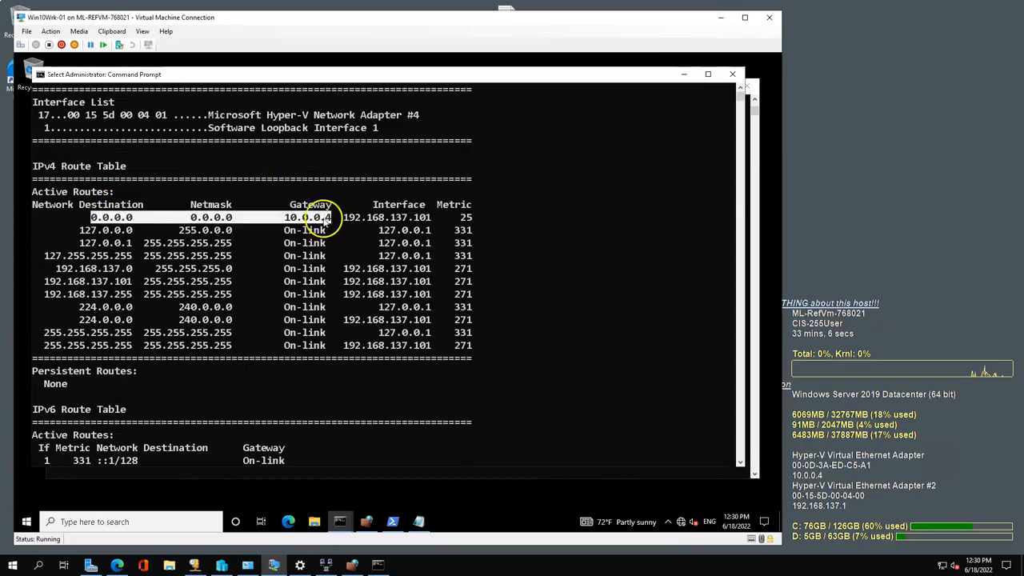
{"action": "left_click_drag", "start_coordinate": [368, 223], "coordinate": [472, 218]}
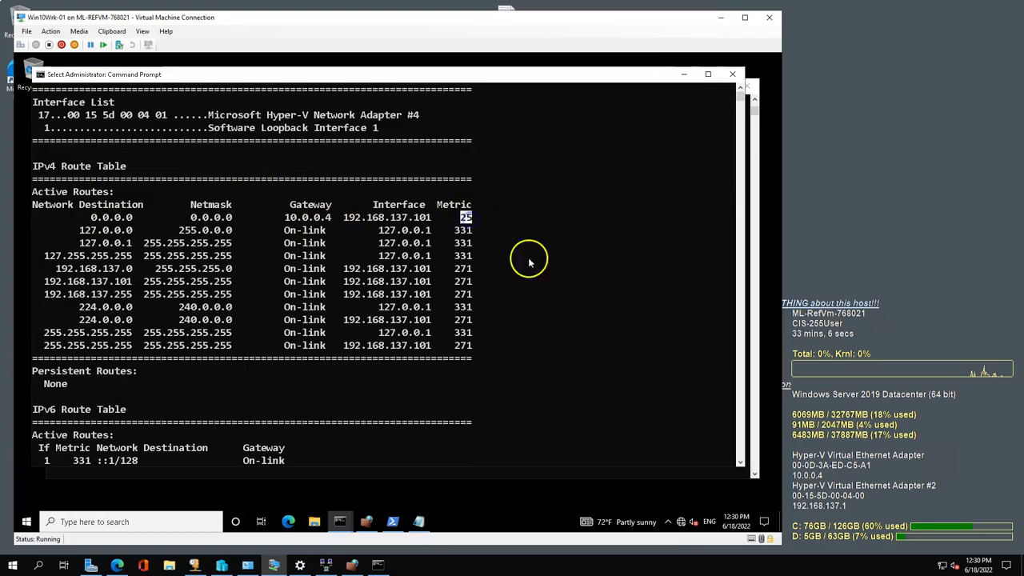
Revisit the route commands, return to the ping 8.8.8.8 results, and check the VM's network connection status
{"action": "left_click", "coordinate": [753, 116]}
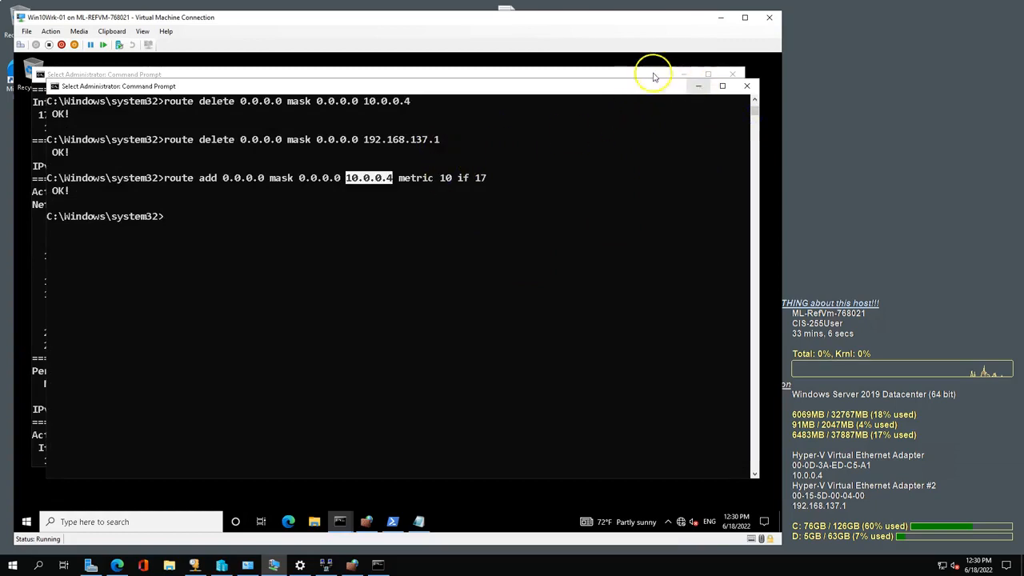
{"action": "left_click", "coordinate": [613, 75]}
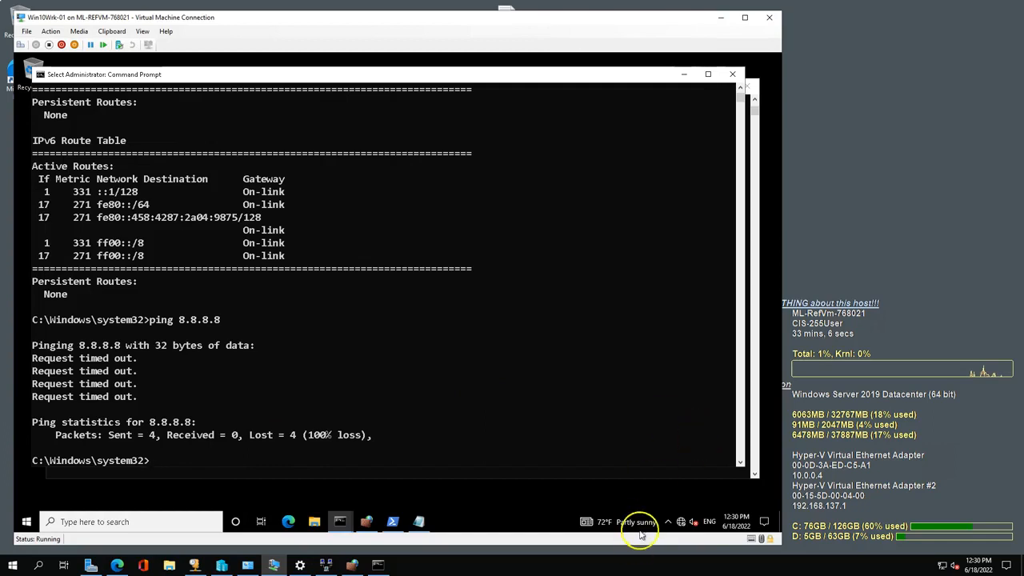
{"action": "mouse_move", "coordinate": [685, 524]}
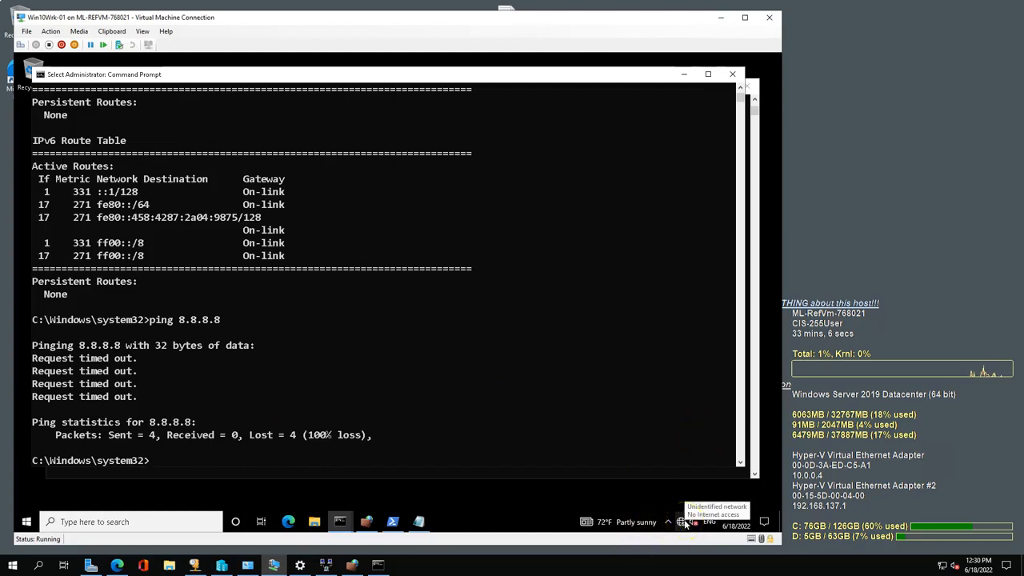